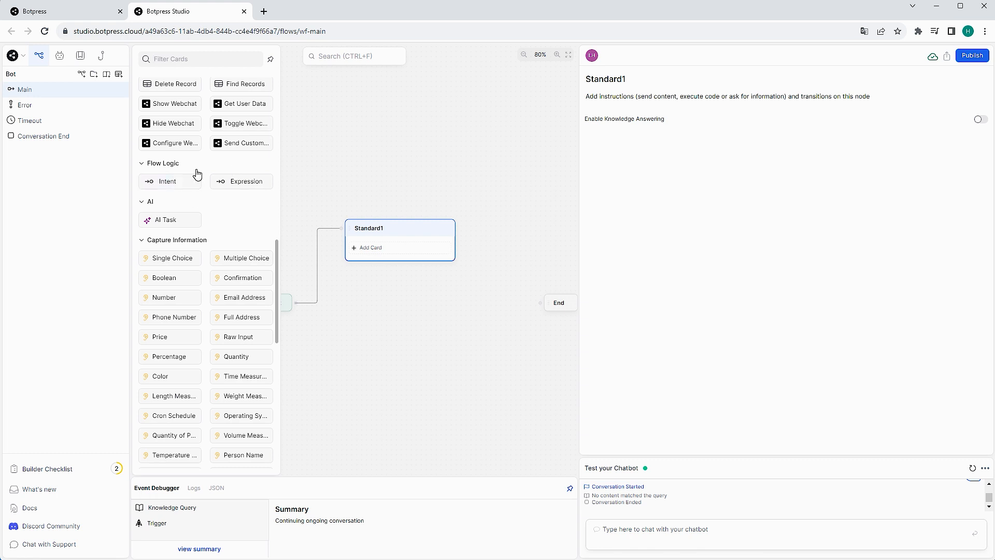
pyautogui.scroll(2, 197, 174)
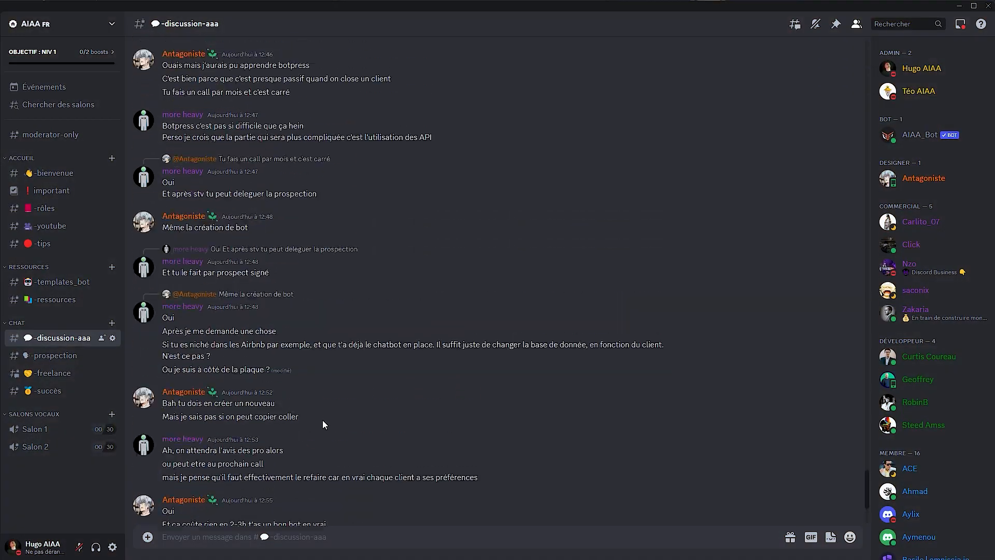
# In Discord, look through the messages in the community server's discussion, resources and freelance channels.
pyautogui.scroll(15, 323, 420)
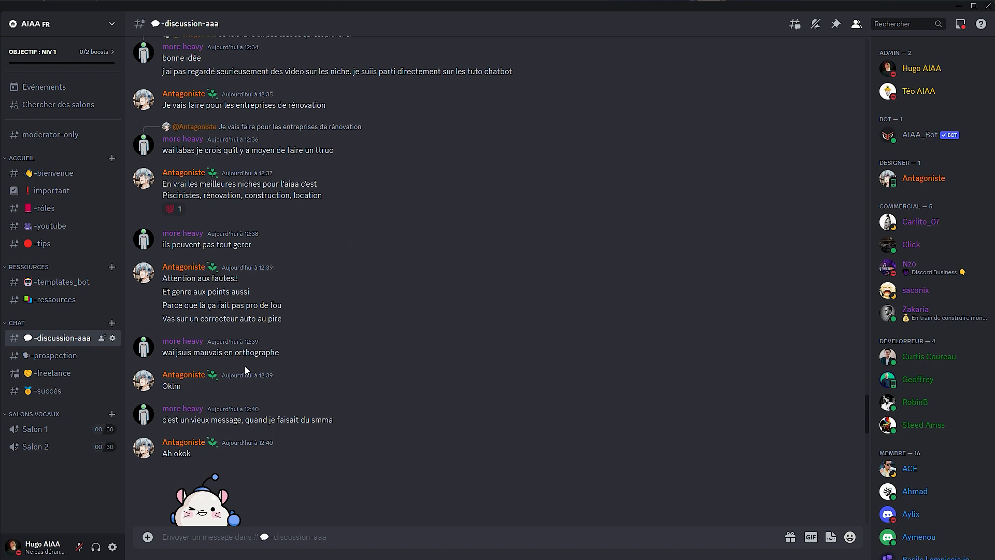
pyautogui.scroll(5, 245, 366)
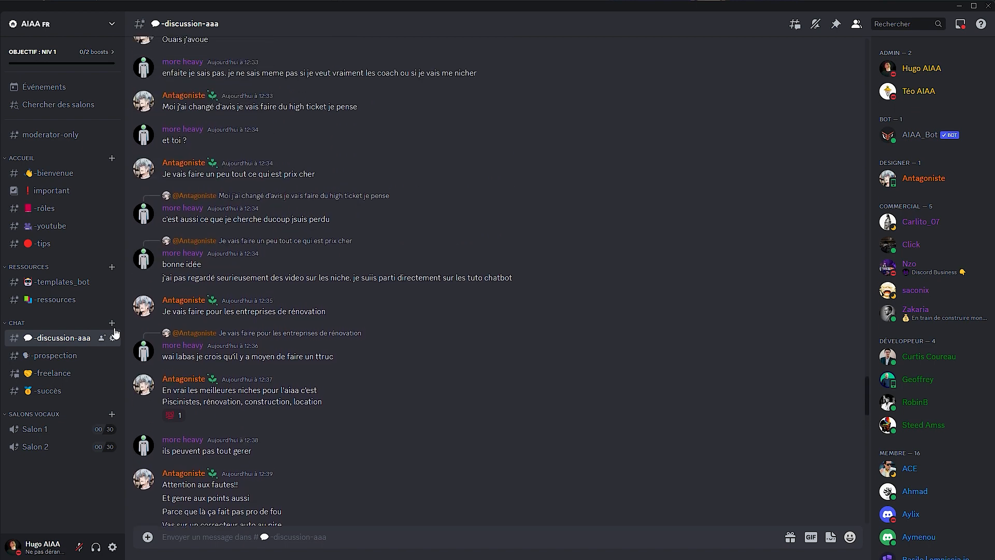
pyautogui.click(54, 300)
pyautogui.scroll(12, 367, 328)
pyautogui.scroll(12, 369, 336)
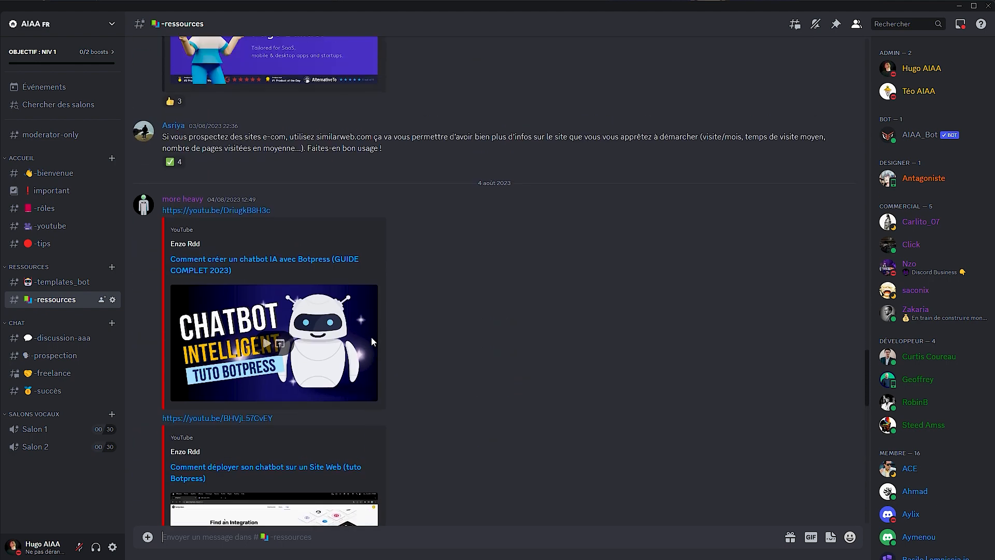
pyautogui.scroll(4, 308, 340)
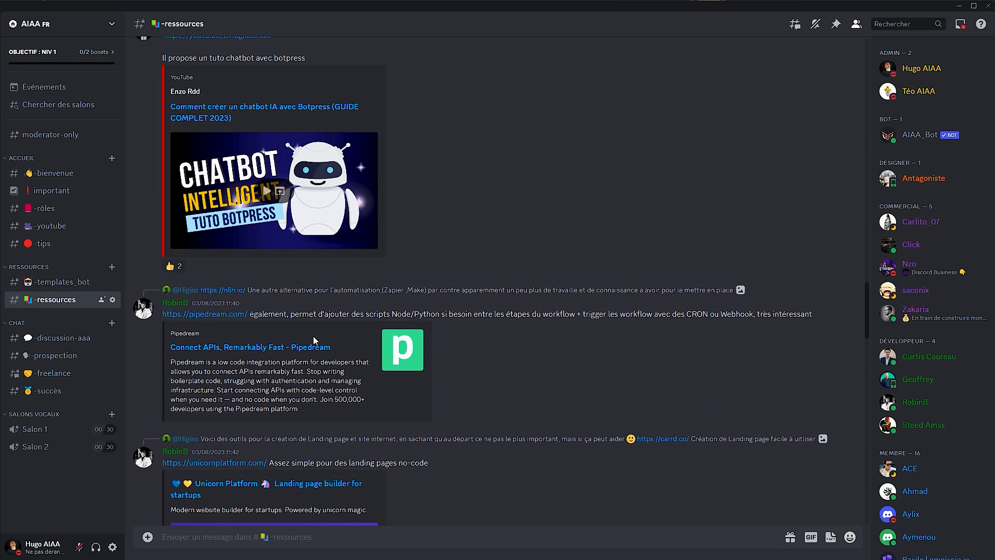
pyautogui.click(54, 373)
pyautogui.scroll(15, 218, 368)
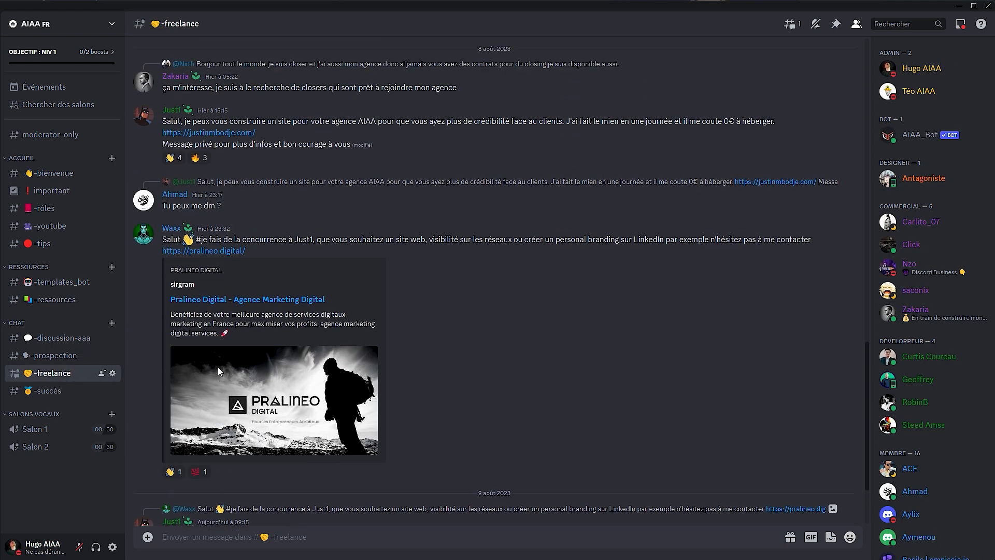
pyautogui.scroll(10, 221, 368)
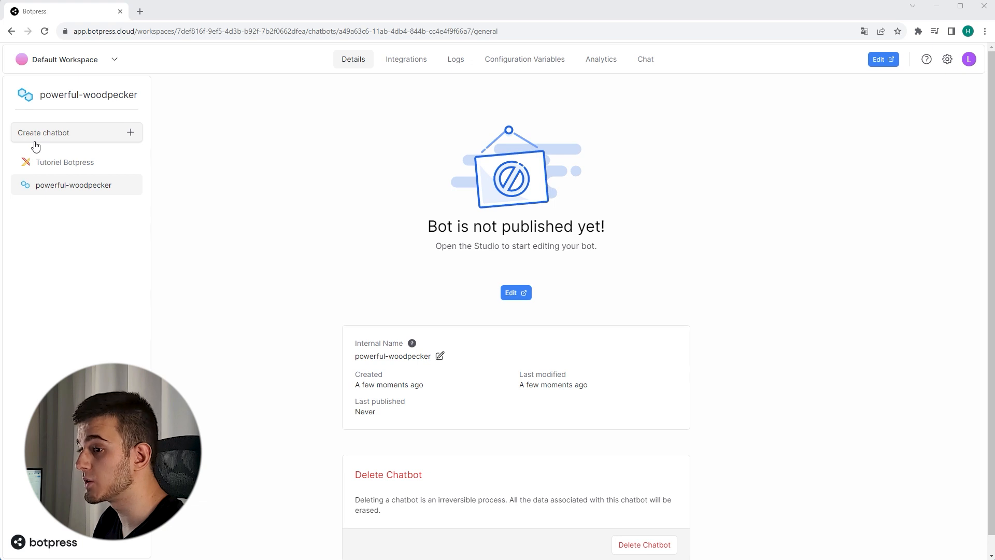
# In Botpress, open the powerful-woodpecker bot for editing, start it from the Basic (empty) template and dismiss the Studio overview.
pyautogui.click(520, 297)
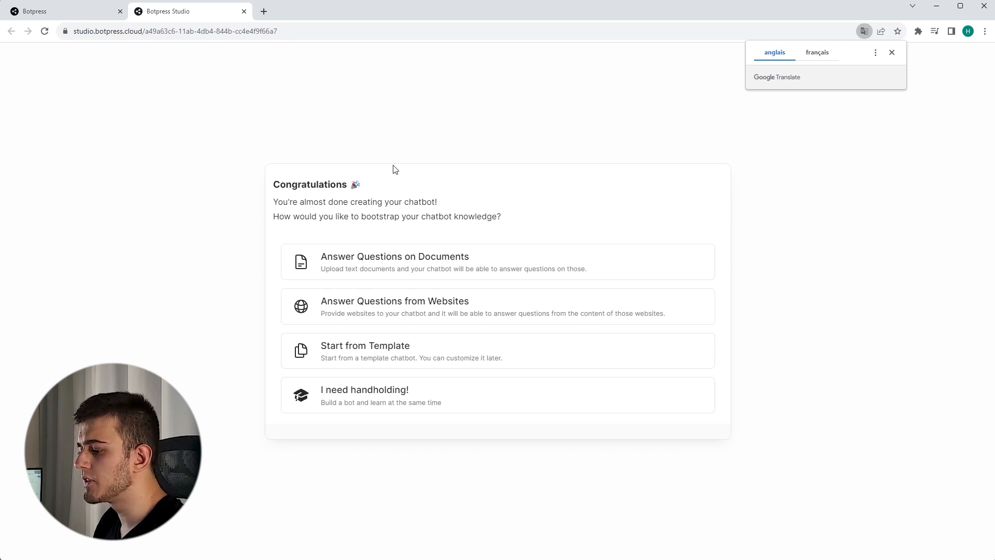
pyautogui.click(336, 359)
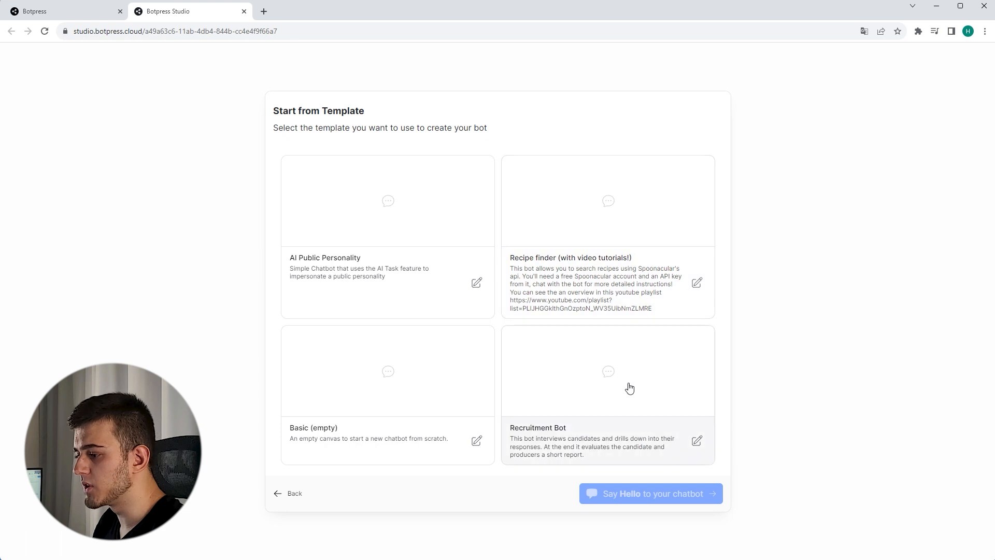
pyautogui.click(366, 369)
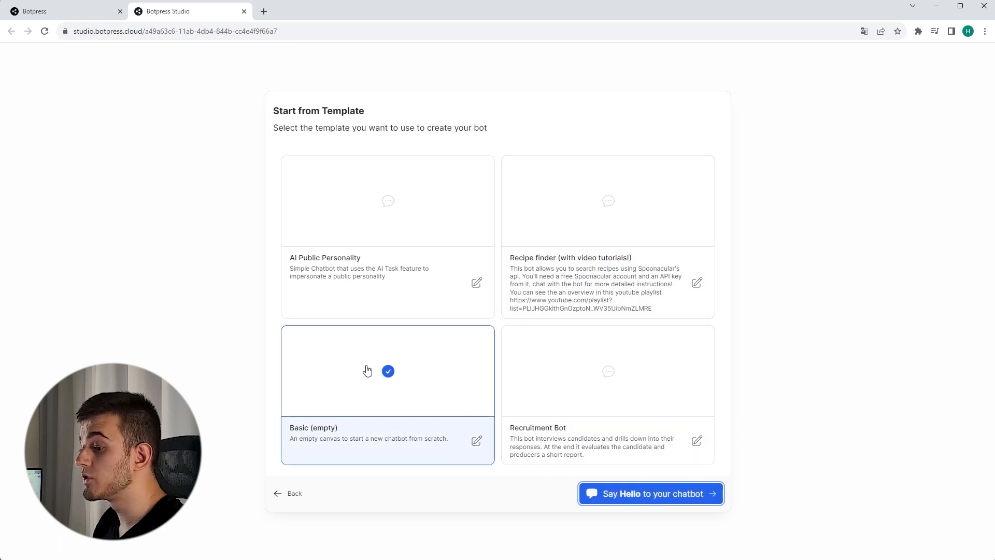
pyautogui.click(651, 494)
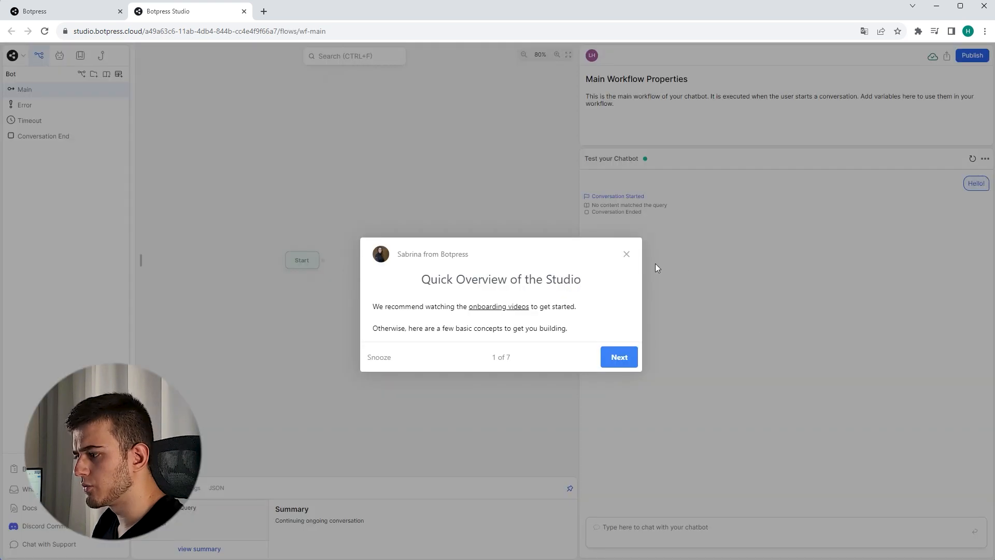
pyautogui.click(627, 256)
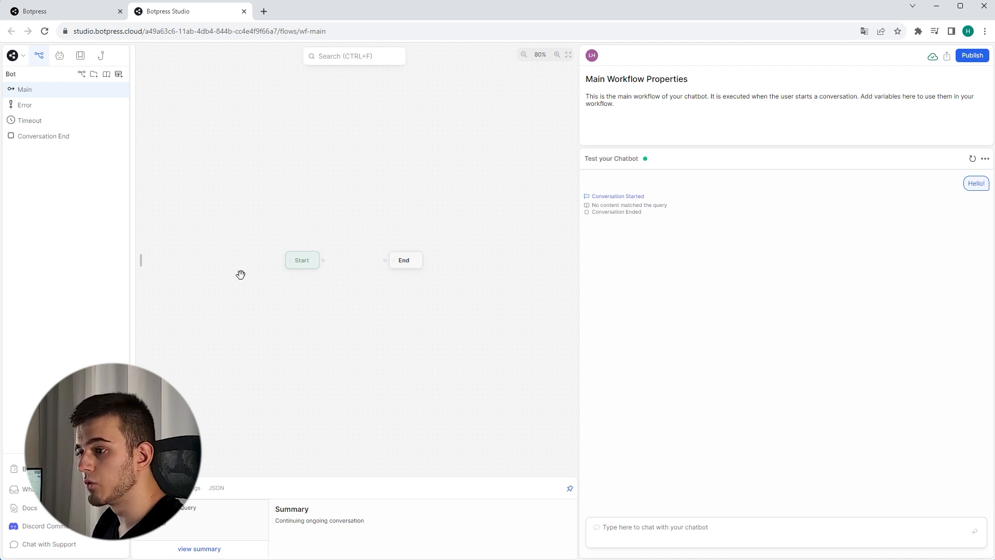
pyautogui.moveTo(323, 225); pyautogui.dragTo(373, 219)
pyautogui.scroll(3, 422, 275)
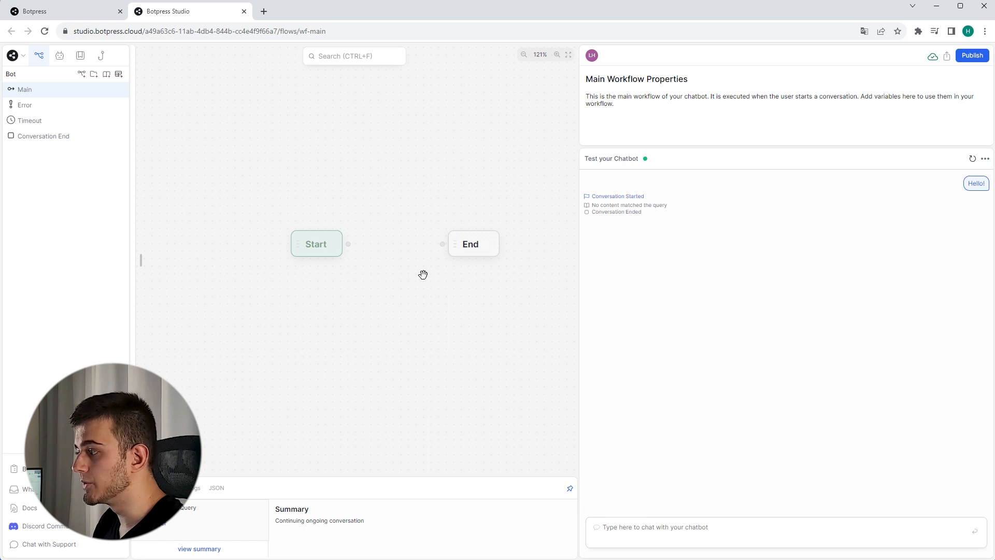
pyautogui.moveTo(423, 274); pyautogui.dragTo(395, 282)
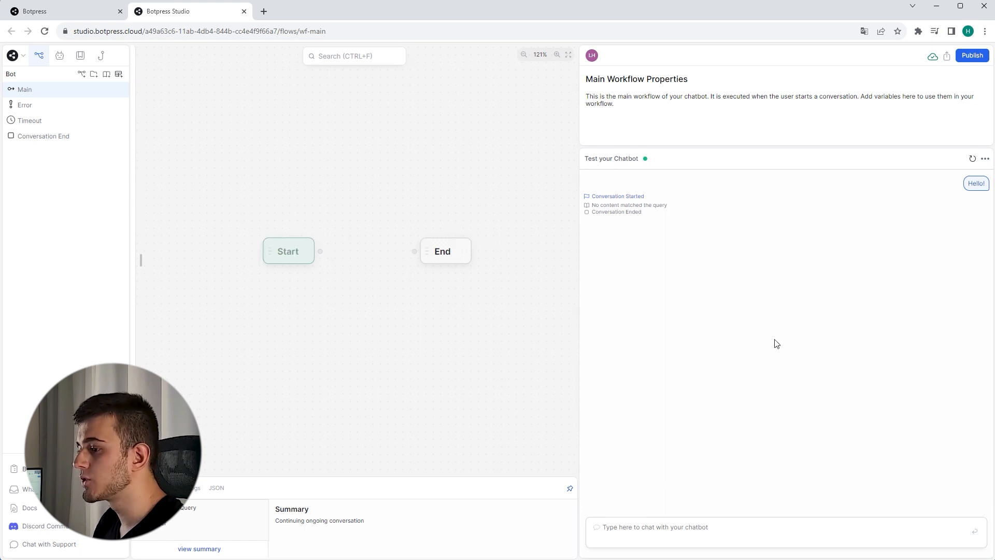
pyautogui.moveTo(264, 284); pyautogui.dragTo(251, 302)
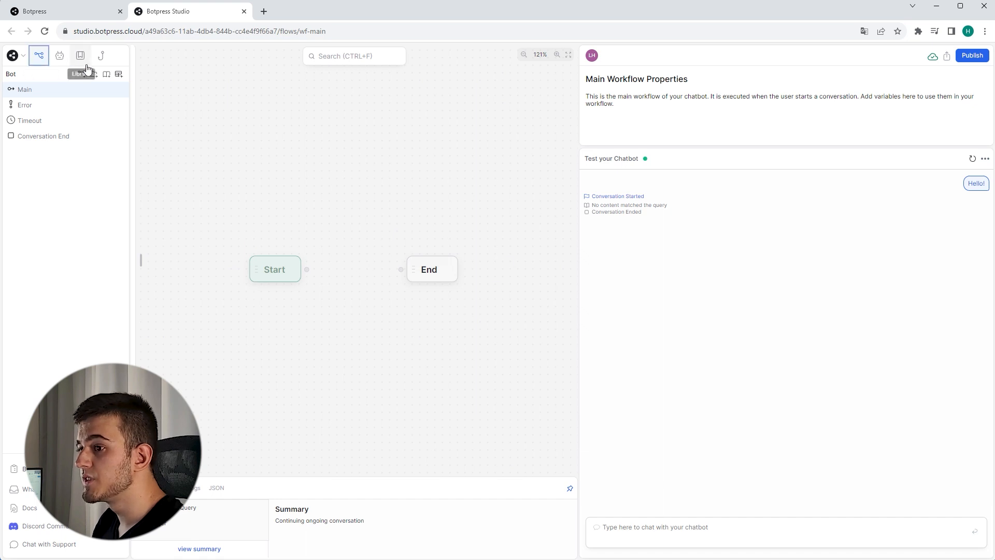
pyautogui.click(52, 60)
pyautogui.click(80, 55)
pyautogui.click(67, 59)
pyautogui.click(38, 56)
# Send the test message "Hi" to the empty chatbot.
pyautogui.click(673, 529)
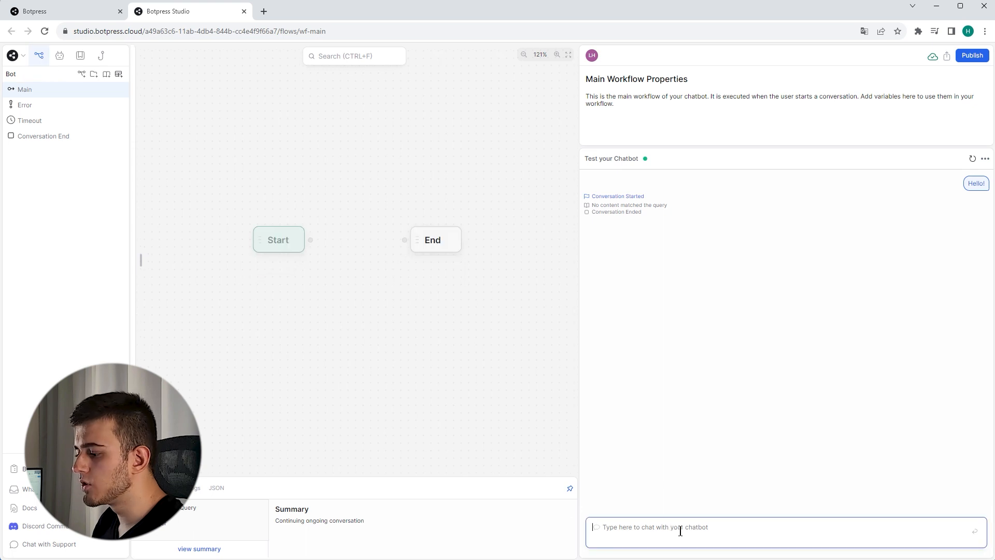
pyautogui.write('Hi')
pyautogui.press('Return')
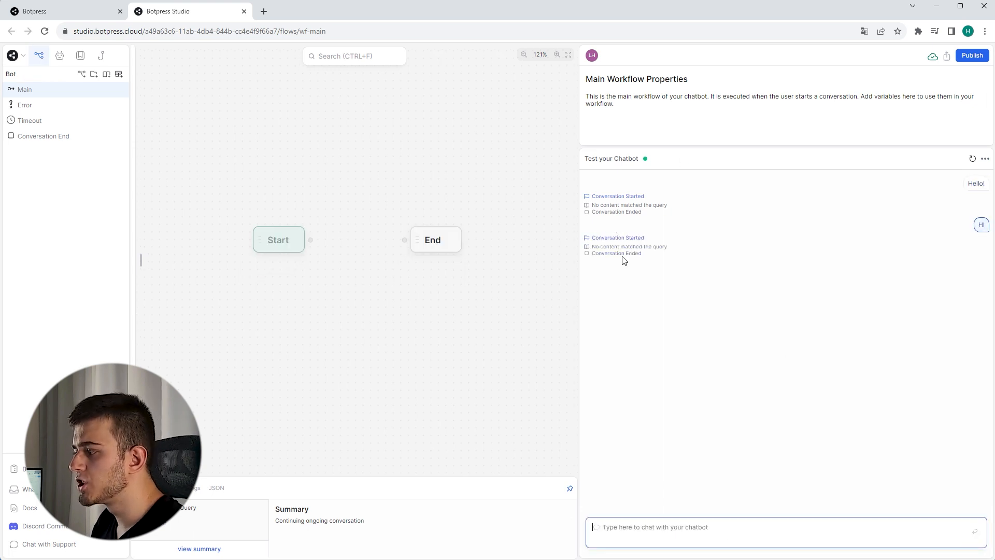
# Add a Standard Node connected to the Start node and move the End node farther away to make room.
pyautogui.moveTo(292, 264); pyautogui.dragTo(256, 250)
pyautogui.click(384, 277)
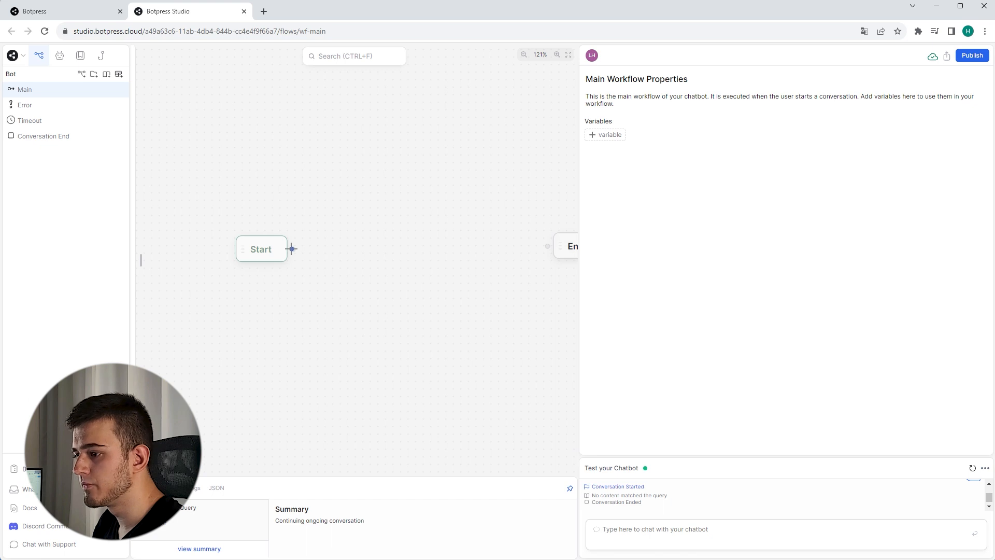
pyautogui.moveTo(292, 249); pyautogui.dragTo(426, 167)
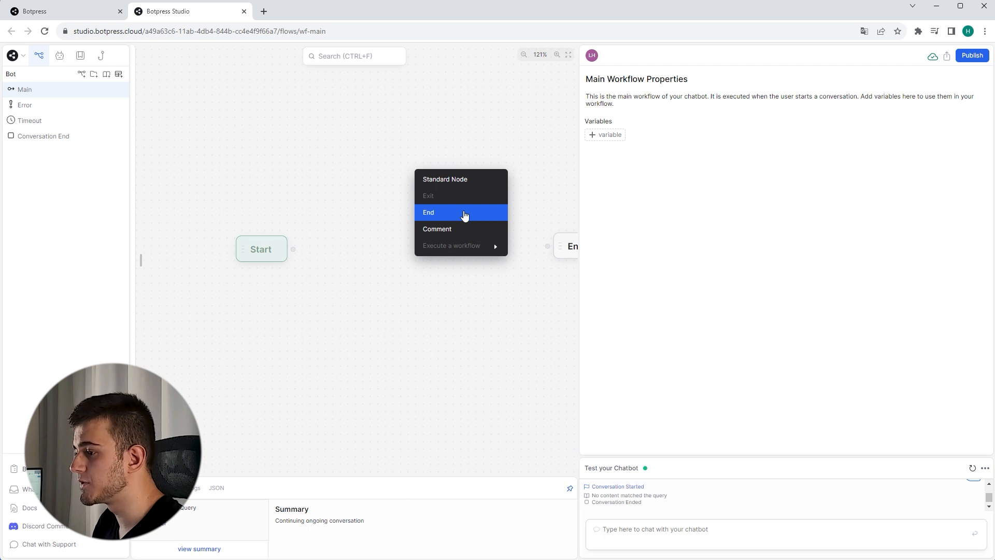
pyautogui.click(461, 183)
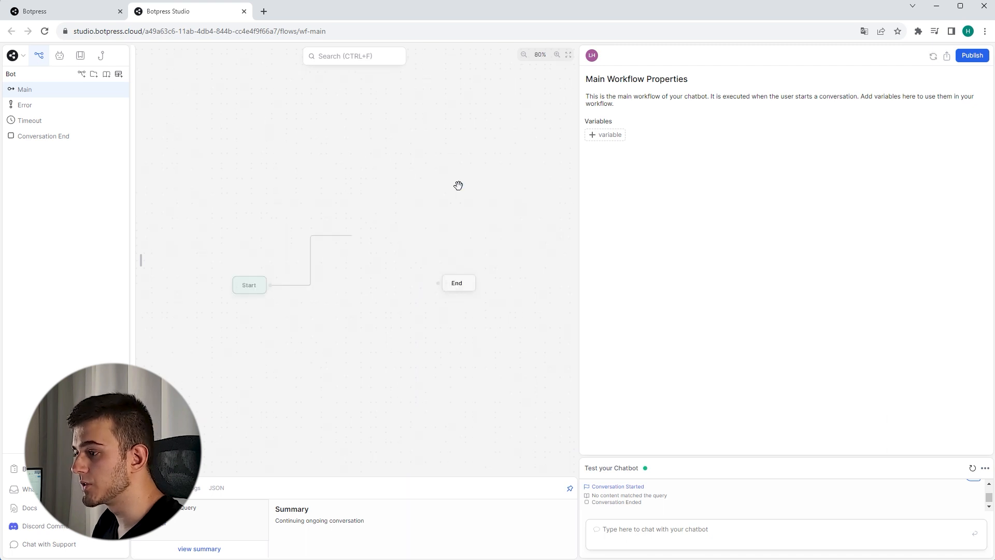
pyautogui.moveTo(438, 280); pyautogui.dragTo(392, 273)
pyautogui.click(420, 281)
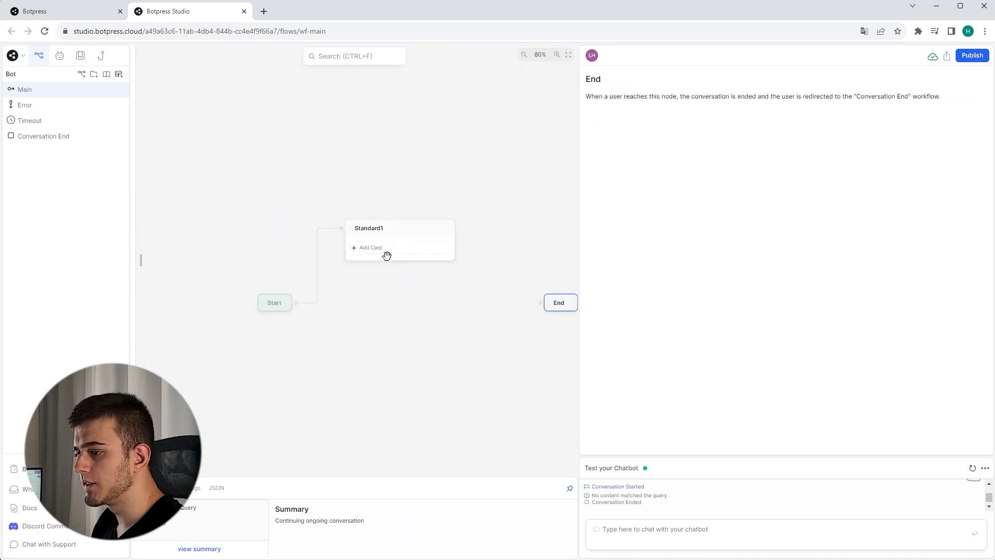
# Add a Text card to the Standard1 node with the message "Comment puis-je vous aider ?".
pyautogui.click(375, 253)
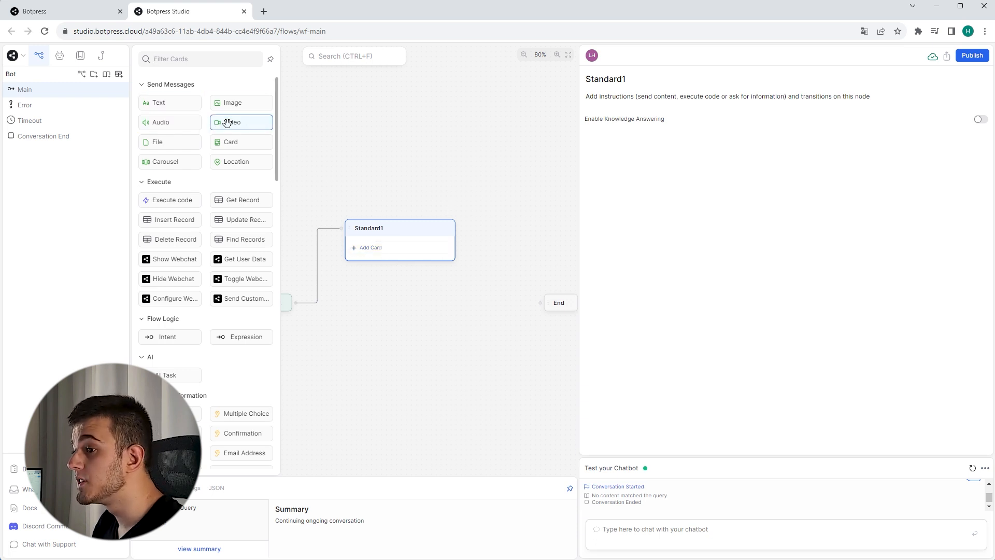
pyautogui.scroll(-3, 243, 176)
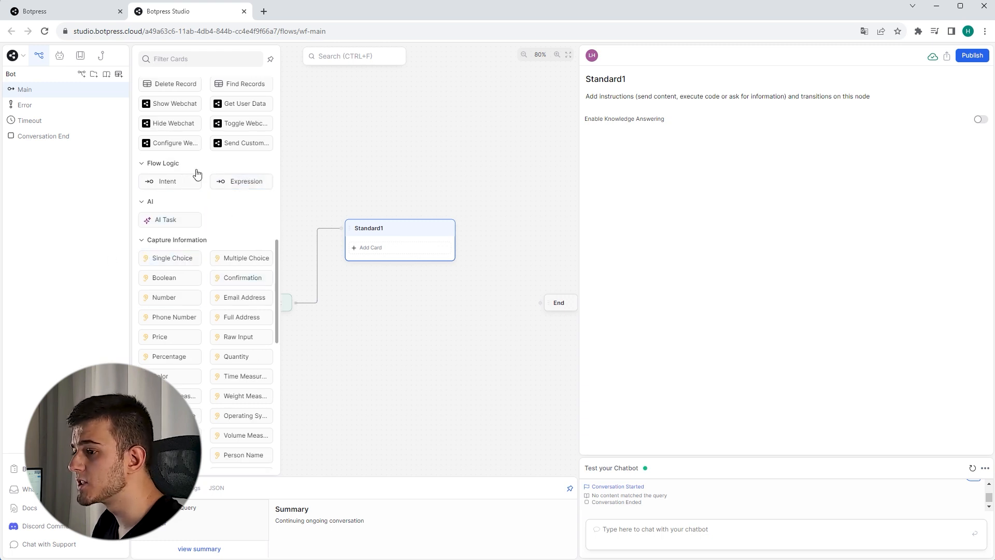
pyautogui.scroll(3, 197, 173)
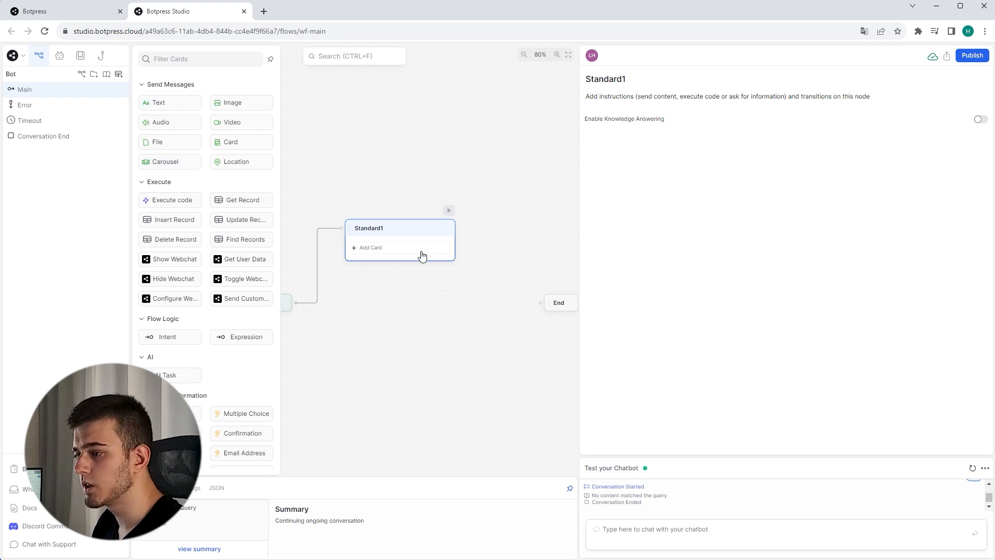
pyautogui.click(171, 104)
pyautogui.write('cOMM')
pyautogui.press('BackSpace')
pyautogui.press('BackSpace')
pyautogui.press('BackSpace')
pyautogui.press('BackSpace')
pyautogui.write('Co')
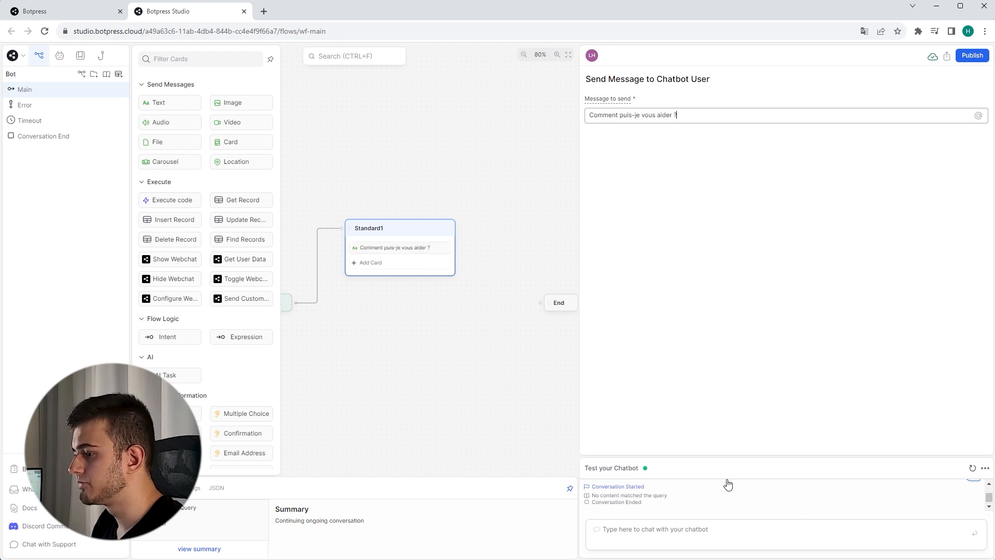
pyautogui.click(503, 333)
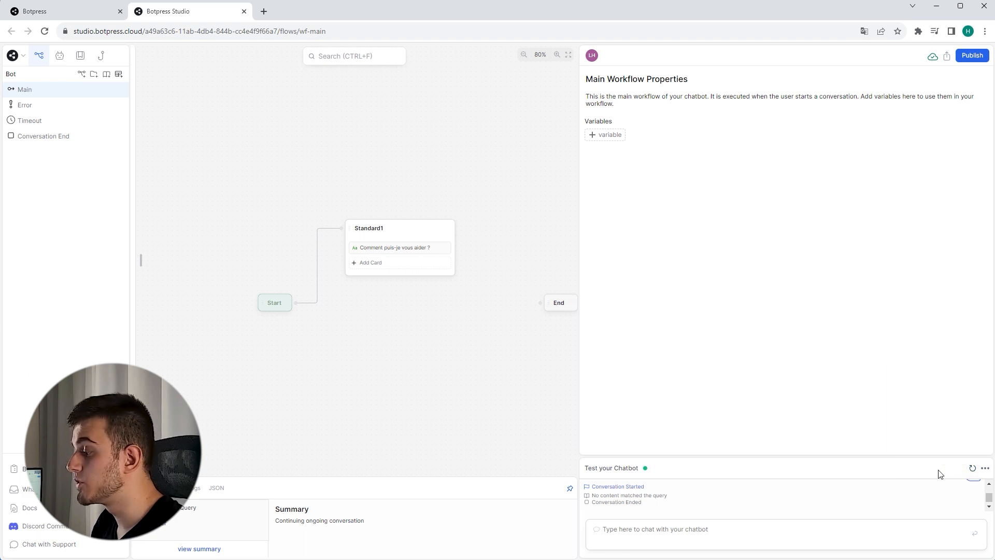
# Restart the test conversation and send "Hi" to check the bot's text reply.
pyautogui.click(973, 469)
pyautogui.write('Hi')
pyautogui.press('Return')
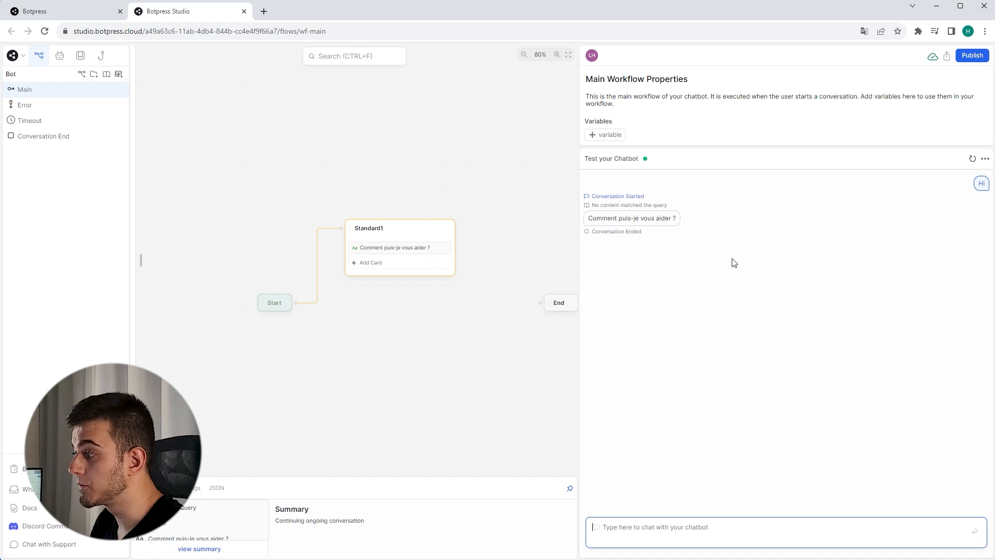
# Replace the text card's message with "Bonjour, je suis l'assistant de monsieur" followed by the person's surname.
pyautogui.moveTo(289, 283); pyautogui.dragTo(252, 285)
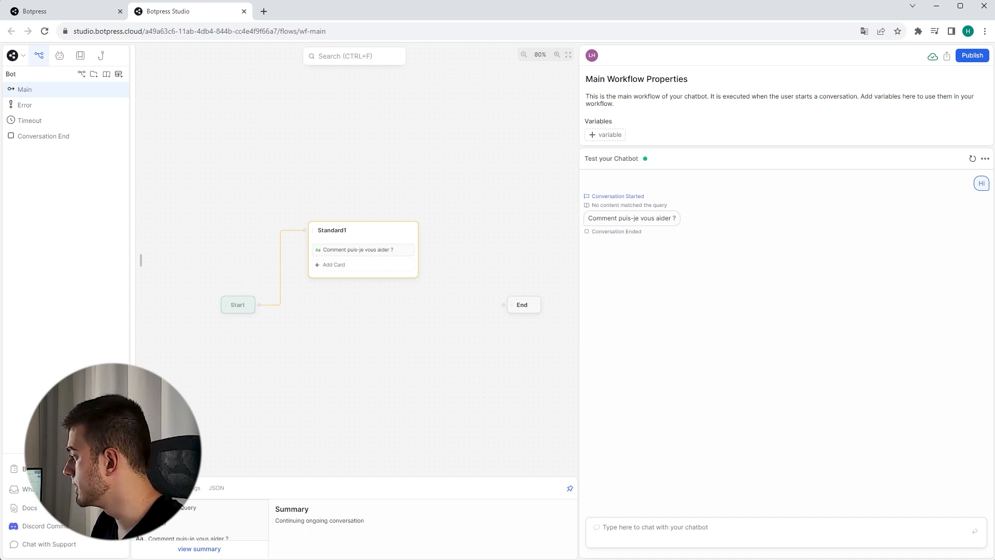
pyautogui.click(362, 249)
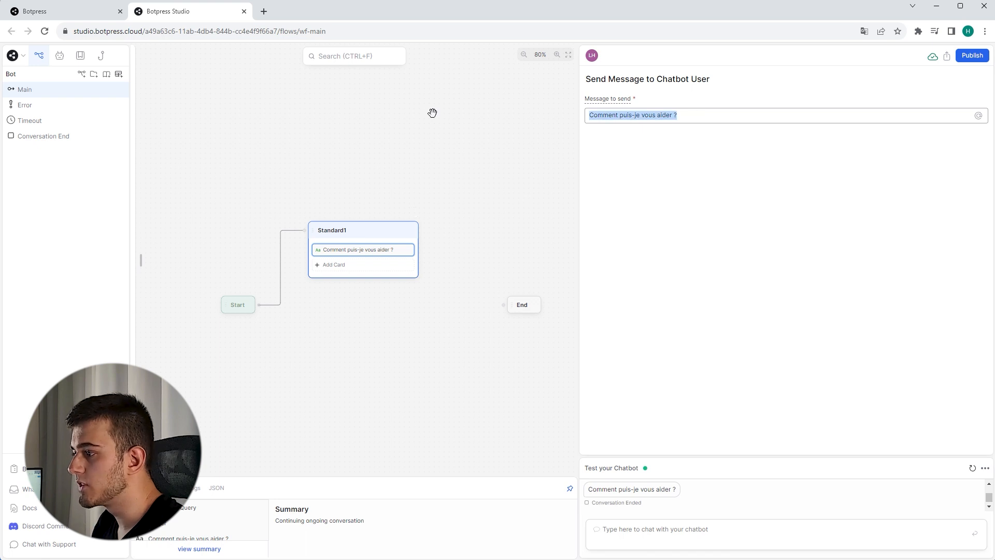
pyautogui.write("Bonjour, je suis l'assistant de monsieur Kawa")
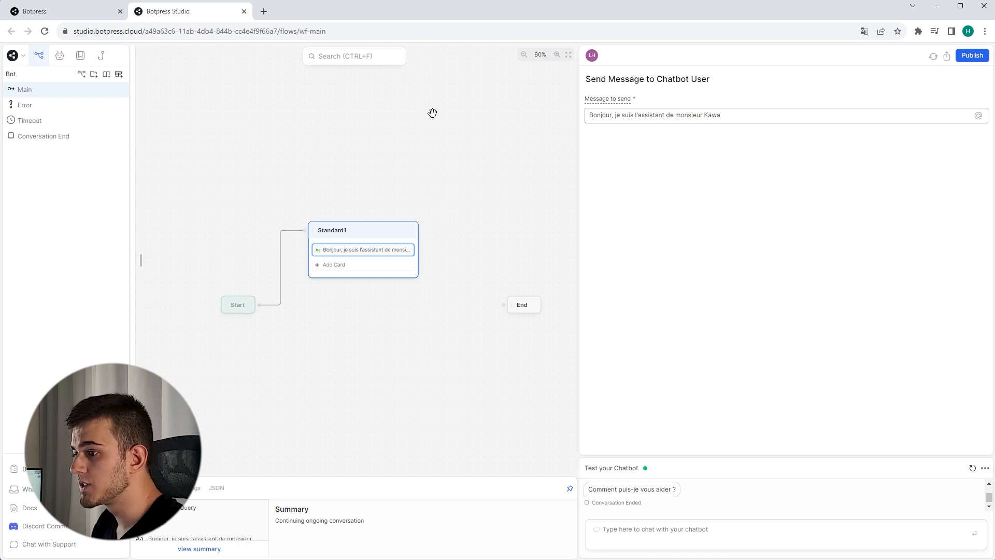
pyautogui.click(432, 113)
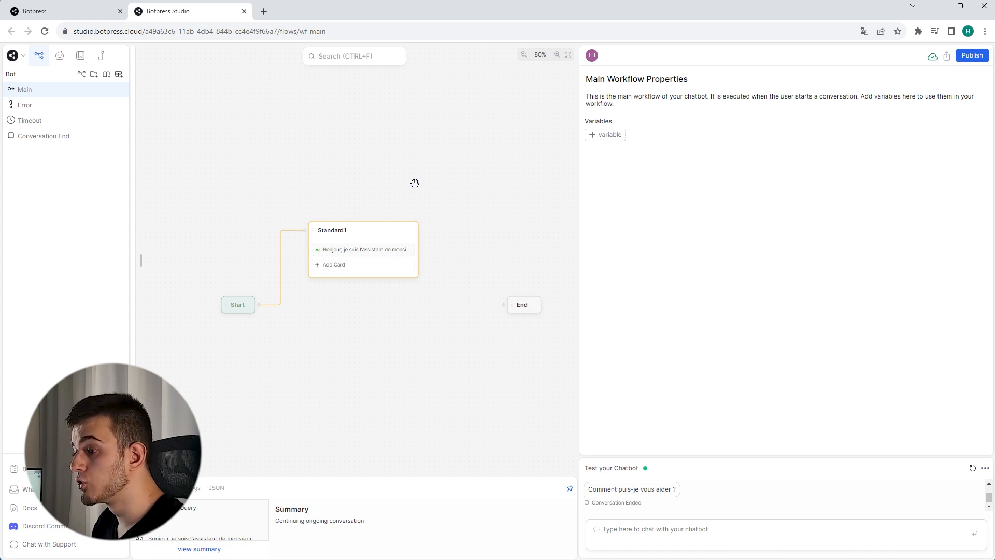
# Add a Single Choice capture card below the greeting in the Standard1 node and open its settings.
pyautogui.click(334, 265)
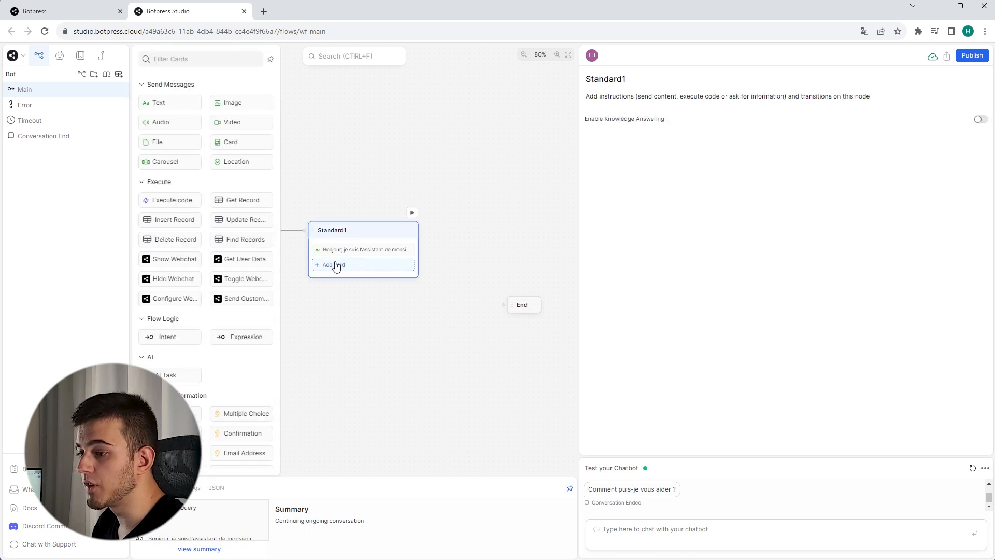
pyautogui.scroll(-2, 147, 290)
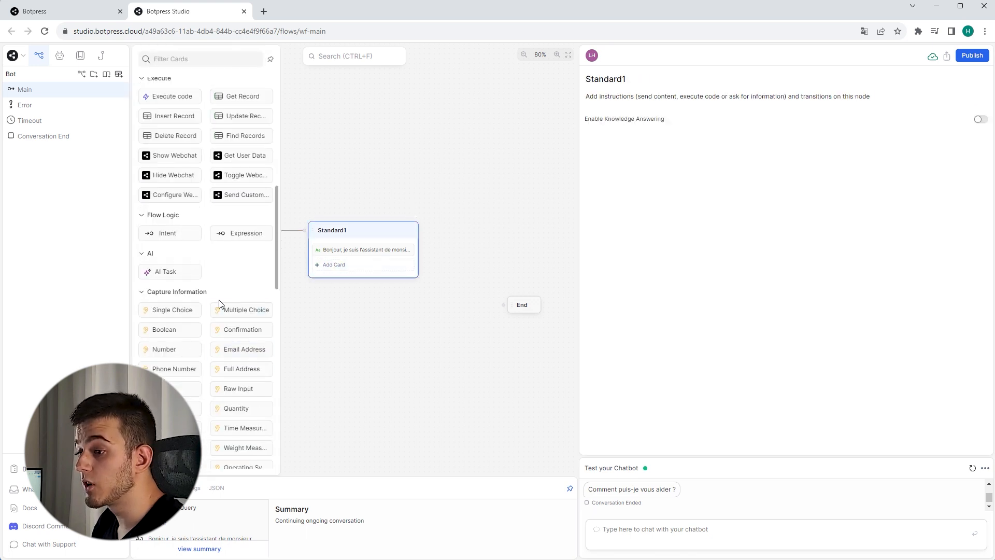
pyautogui.click(191, 307)
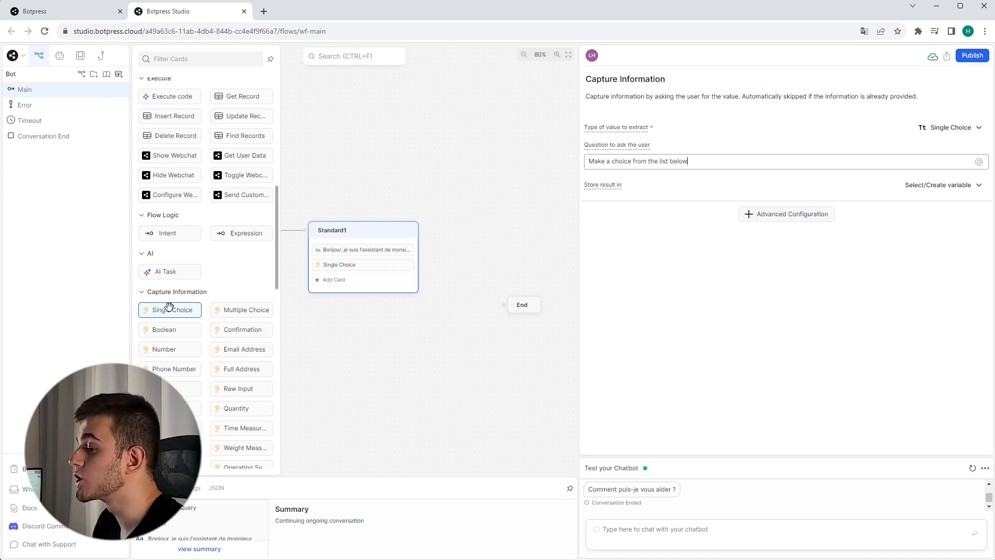
pyautogui.click(395, 264)
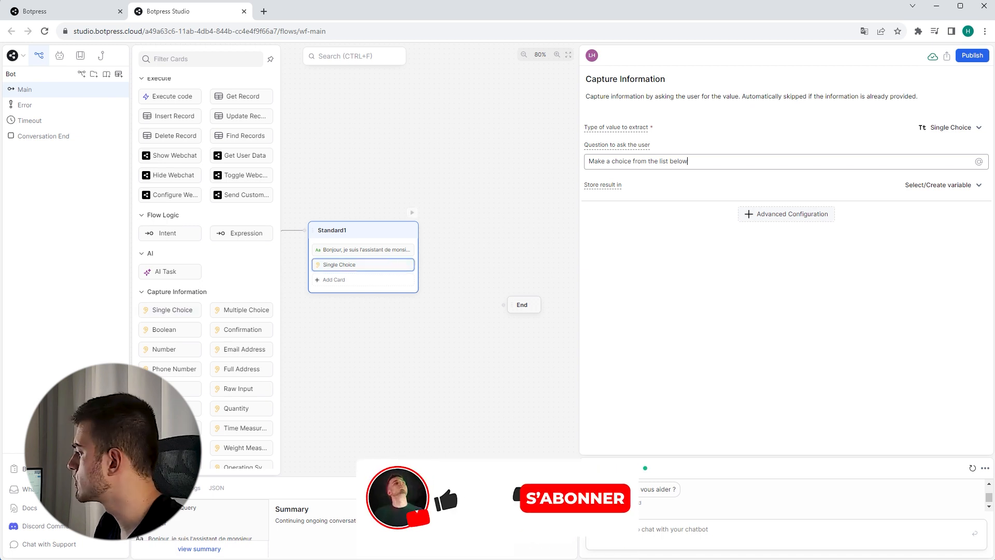
# Set the capture question to "Que puis-je pour vous ?" and add the choices "Je souhaite prendre rendez-vous" and "J'ai une question".
pyautogui.hotkey('ctrl', 'a')
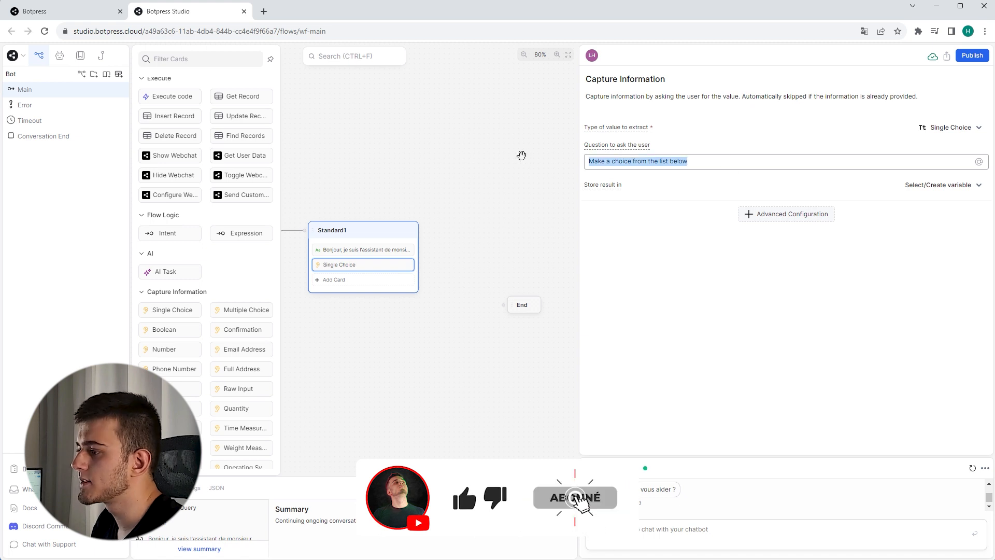
pyautogui.write('Que puis-je pour vous ?')
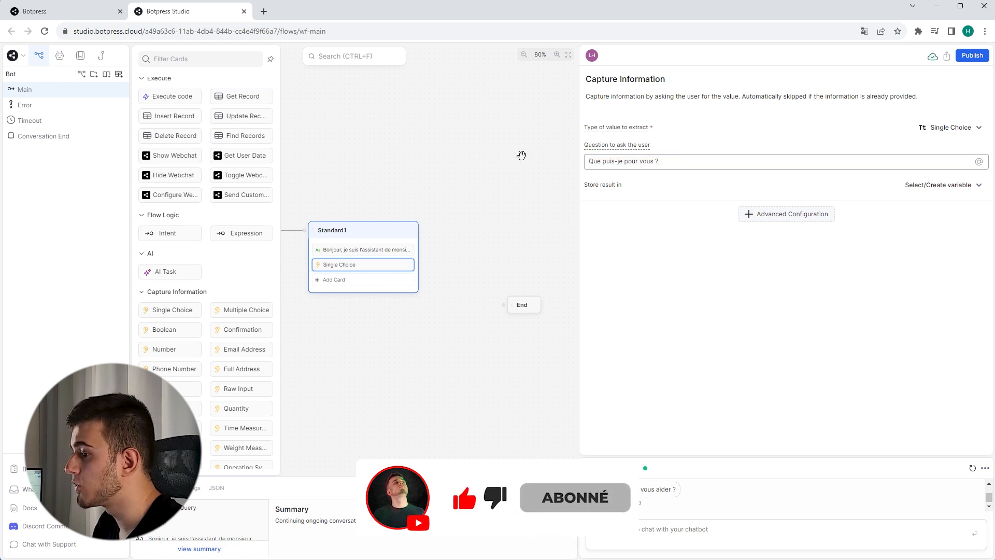
pyautogui.click(784, 223)
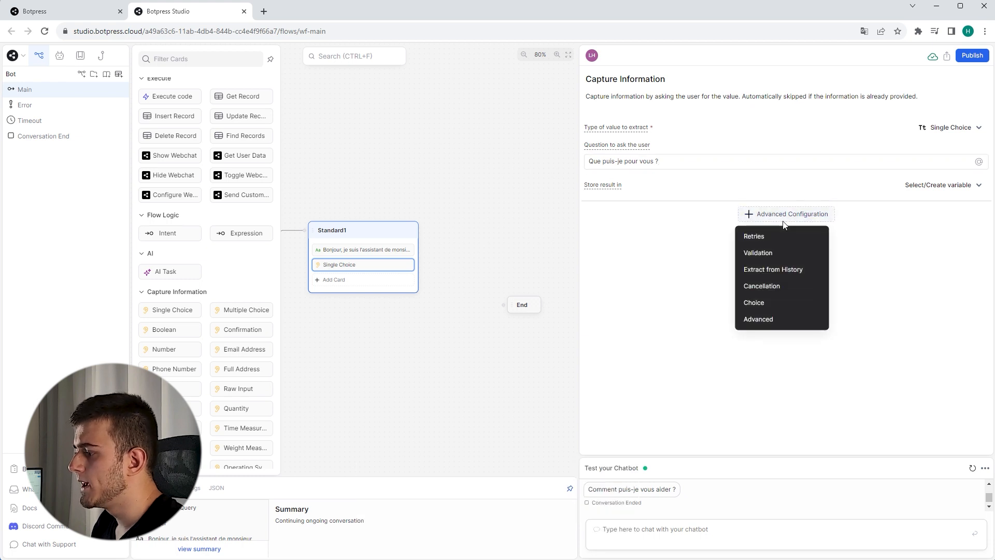
pyautogui.click(765, 302)
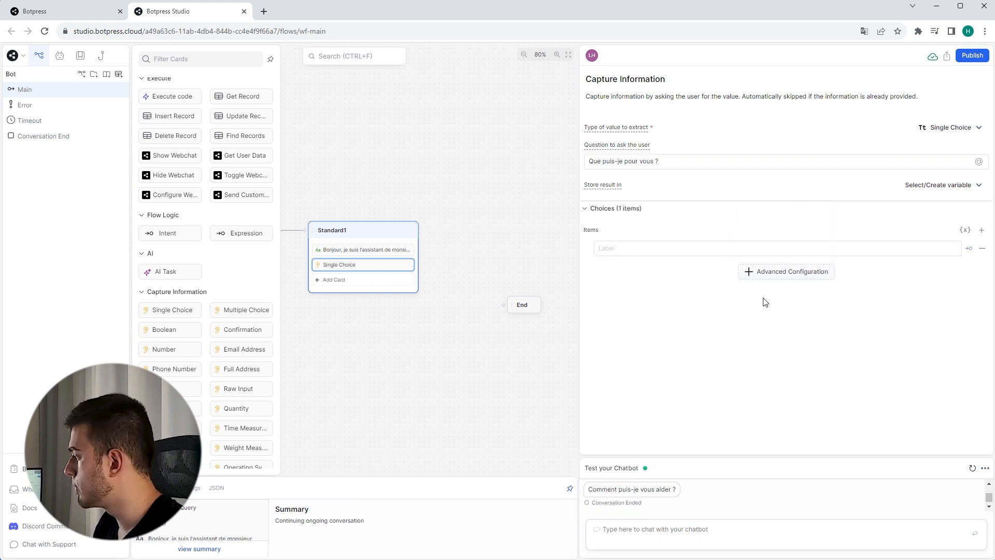
pyautogui.write('Je souhaite prendre rendez-vous')
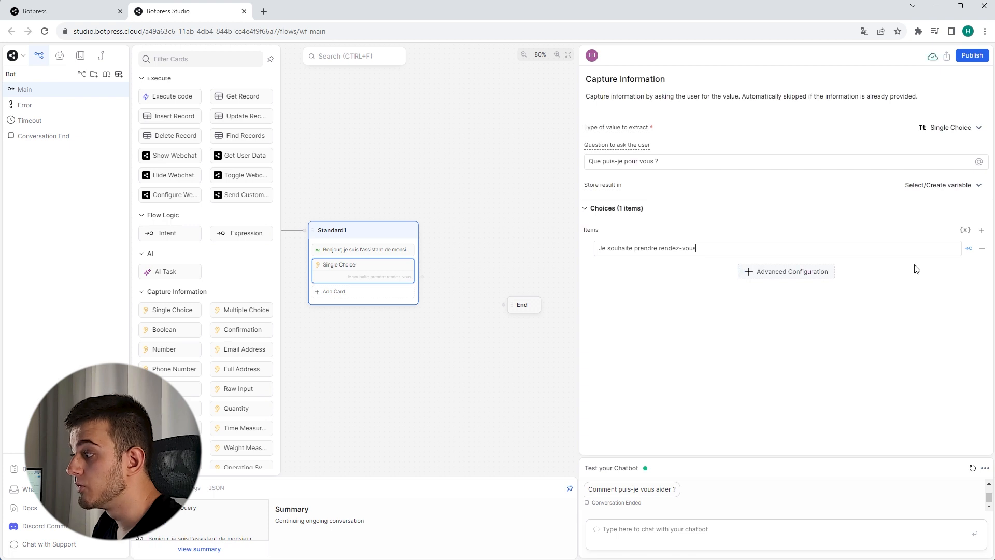
pyautogui.click(982, 232)
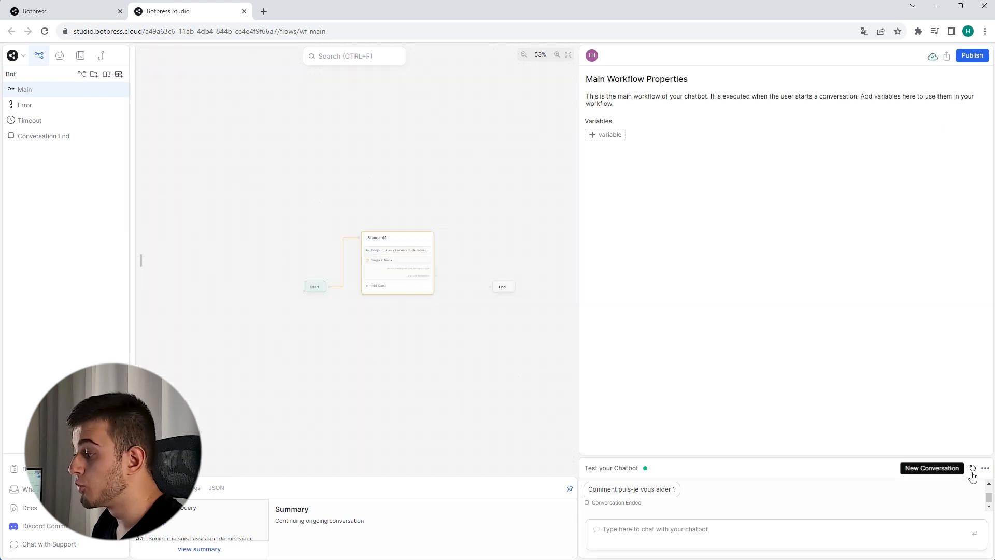
# Restart the test conversation, send "Hi" and answer the question with "Je souhaite prendre rendez-vous".
pyautogui.click(973, 469)
pyautogui.click(800, 529)
pyautogui.write('Hi')
pyautogui.press('Return')
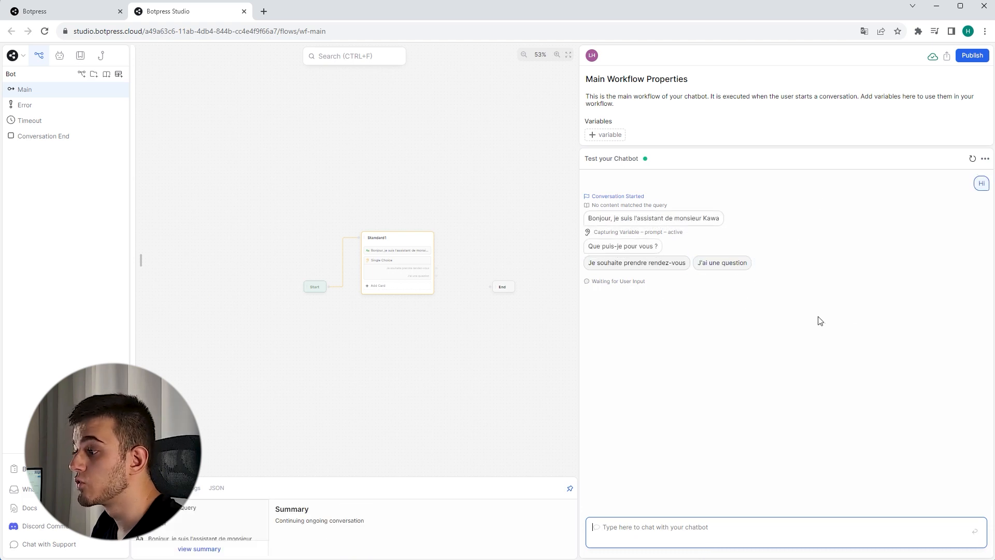
pyautogui.click(643, 264)
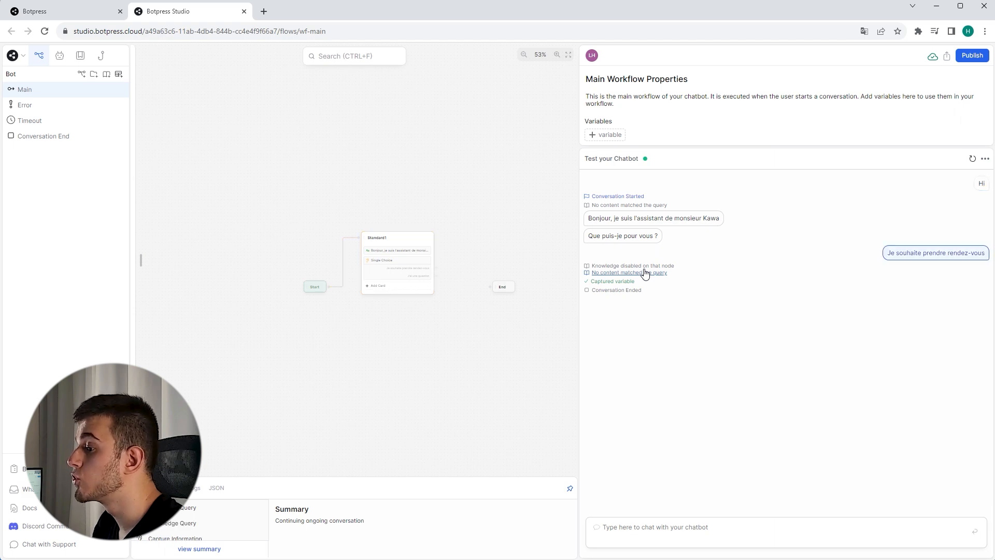
# Rename the Standard1 node as "Arivee".
pyautogui.scroll(5, 373, 239)
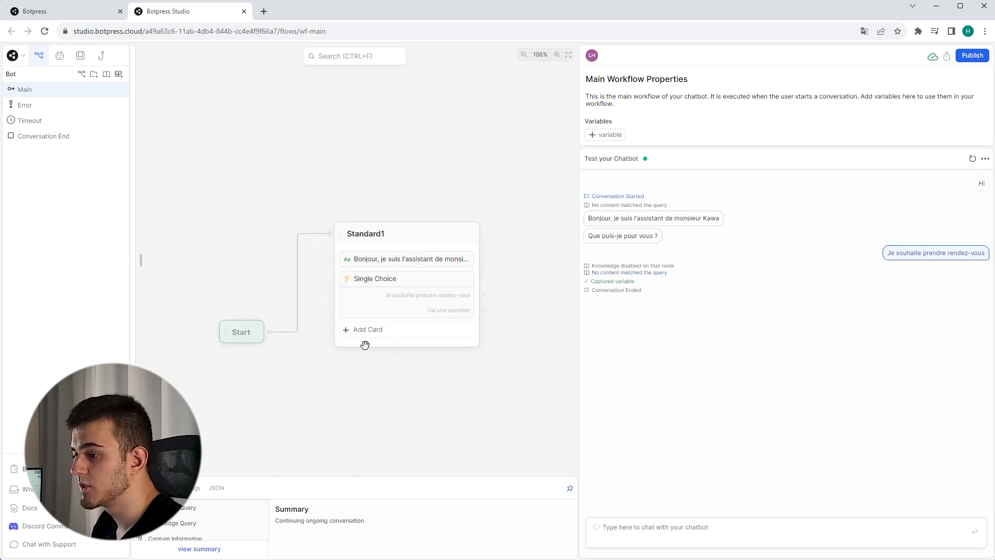
pyautogui.moveTo(483, 354); pyautogui.dragTo(475, 355)
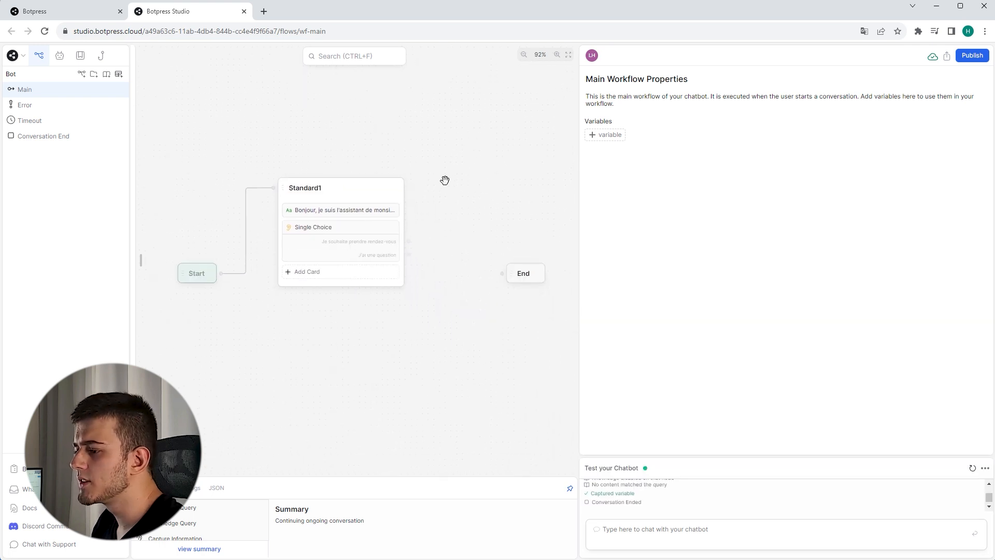
pyautogui.click(407, 207)
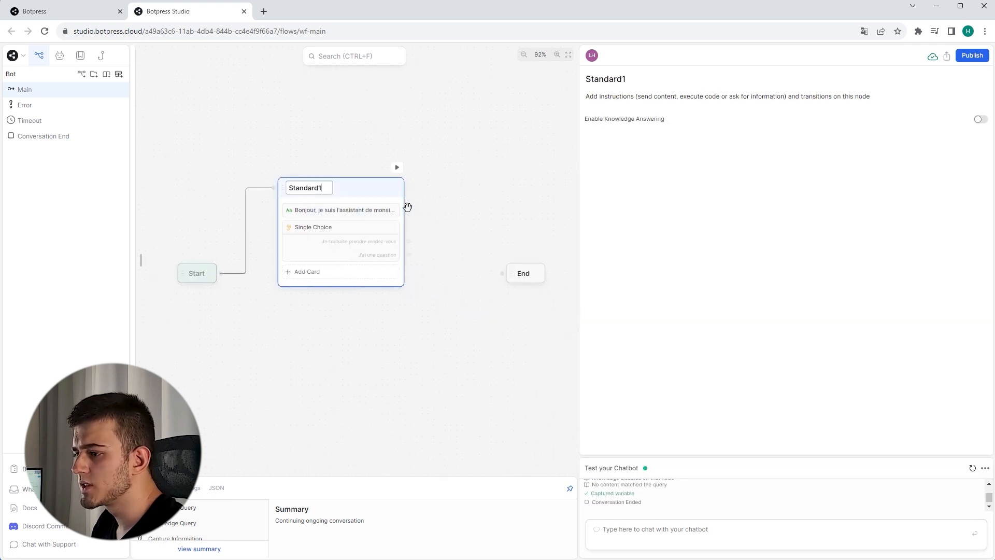
pyautogui.doubleClick(407, 207)
pyautogui.write('AZ')
pyautogui.write('ivee')
# Move the End node farther away from the Arivee node to make room for more nodes between them.
pyautogui.moveTo(482, 193); pyautogui.dragTo(451, 197)
pyautogui.scroll(2, 374, 289)
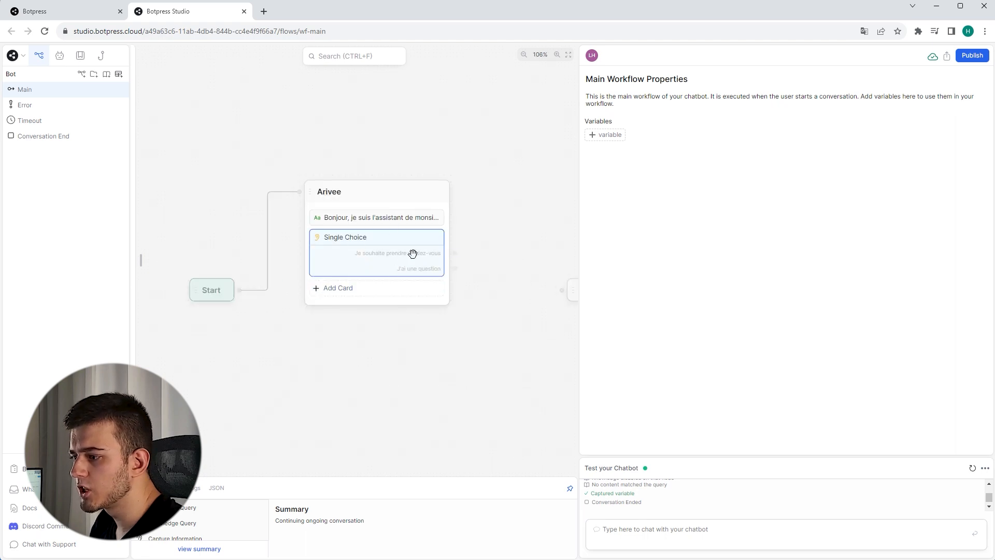
pyautogui.scroll(3, 404, 253)
pyautogui.scroll(-5, 471, 255)
pyautogui.moveTo(471, 256); pyautogui.dragTo(362, 256)
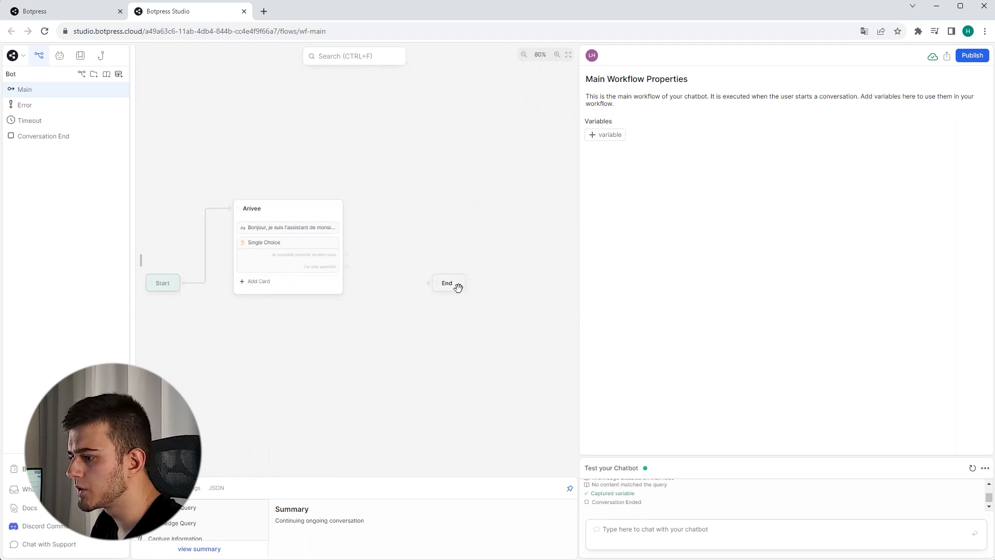
pyautogui.moveTo(460, 287); pyautogui.dragTo(561, 312)
pyautogui.scroll(-3, 490, 322)
pyautogui.moveTo(499, 342); pyautogui.dragTo(497, 293)
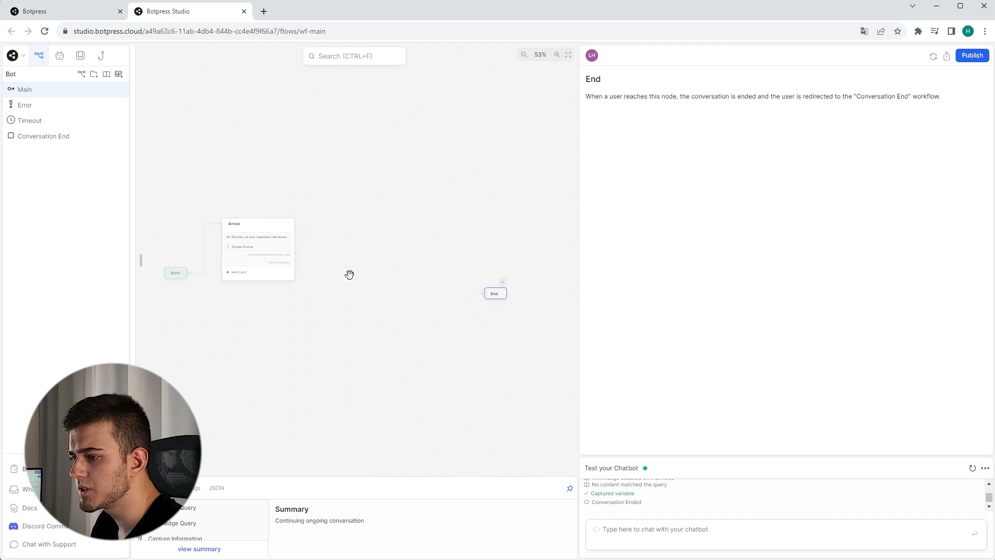
# Create a Standard node linked from the "Je souhaite prendre rendez-vous" choice and name it "Agenda".
pyautogui.click(357, 282)
pyautogui.scroll(5, 333, 269)
pyautogui.moveTo(430, 266); pyautogui.dragTo(446, 176)
pyautogui.click(565, 200)
pyautogui.scroll(-3, 489, 150)
pyautogui.moveTo(488, 150); pyautogui.dragTo(455, 156)
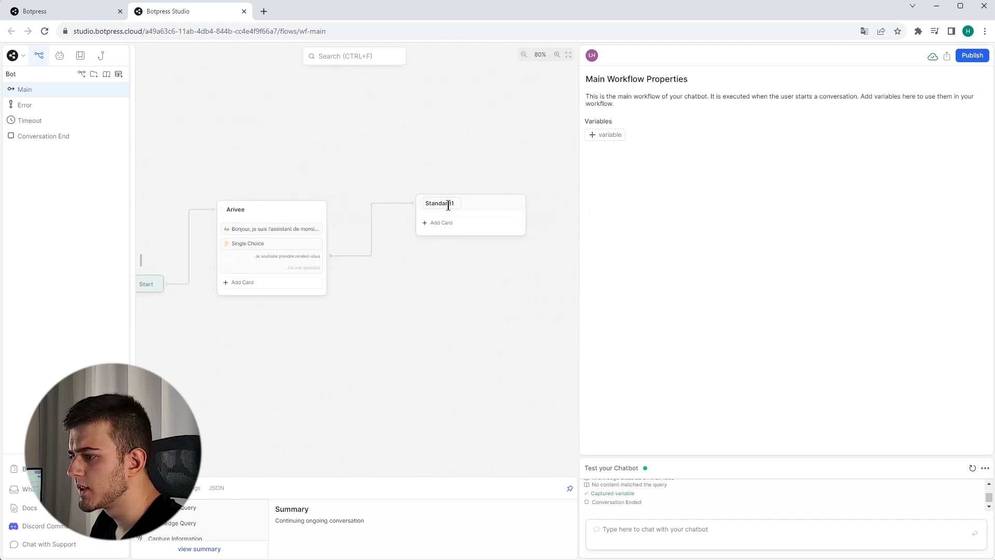
pyautogui.doubleClick(494, 204)
pyautogui.write('Ae')
pyautogui.write('enda')
# Add a Text card to the Agenda node with the message "Voici l'agenda de monsieur" followed by the person's surname.
pyautogui.click(441, 222)
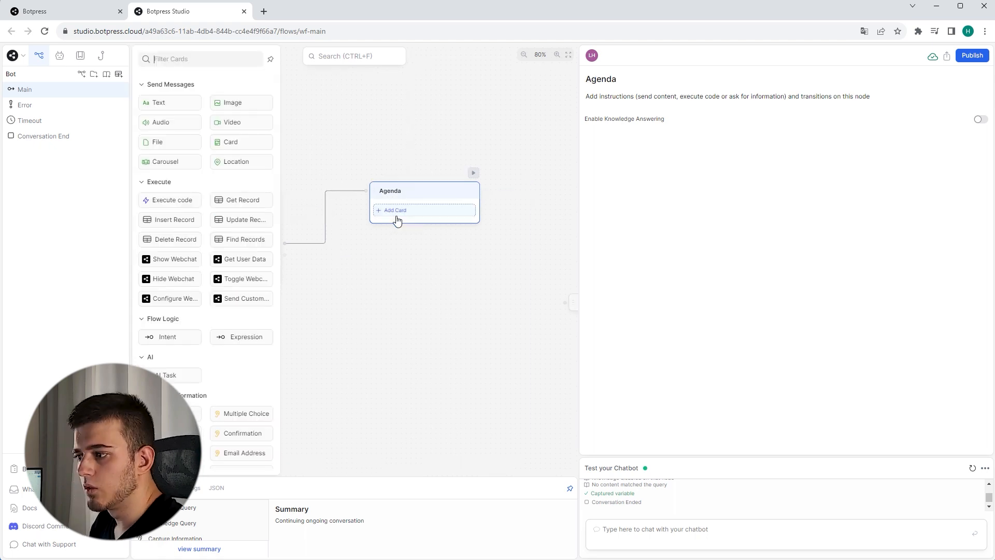
pyautogui.click(154, 104)
pyautogui.write("Voici l'agenda de monsieur Kawa")
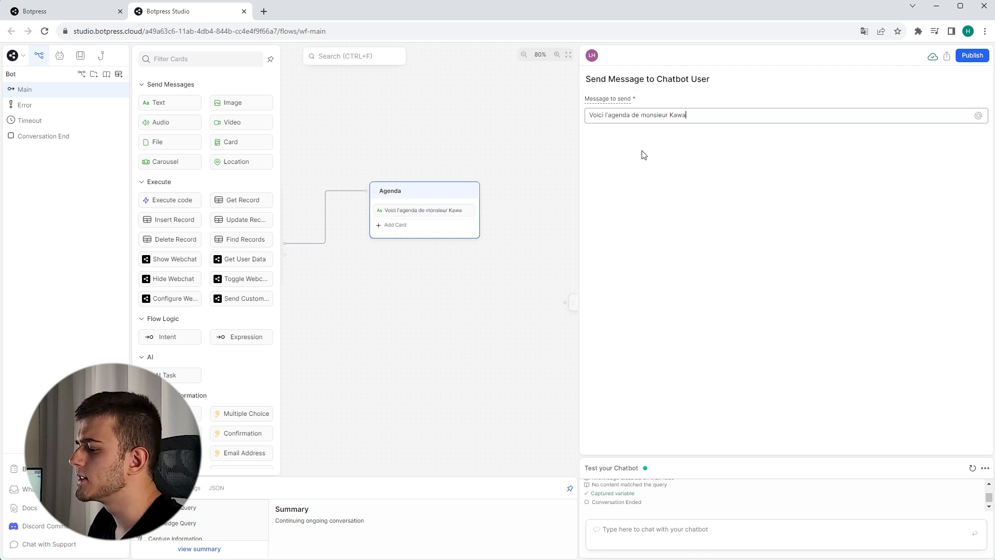
pyautogui.click(519, 193)
# Add a Card message below the text in the Agenda node, titled "Agenda" followed by the person's surname.
pyautogui.click(388, 228)
pyautogui.click(230, 142)
pyautogui.write('Agenda Kawa')
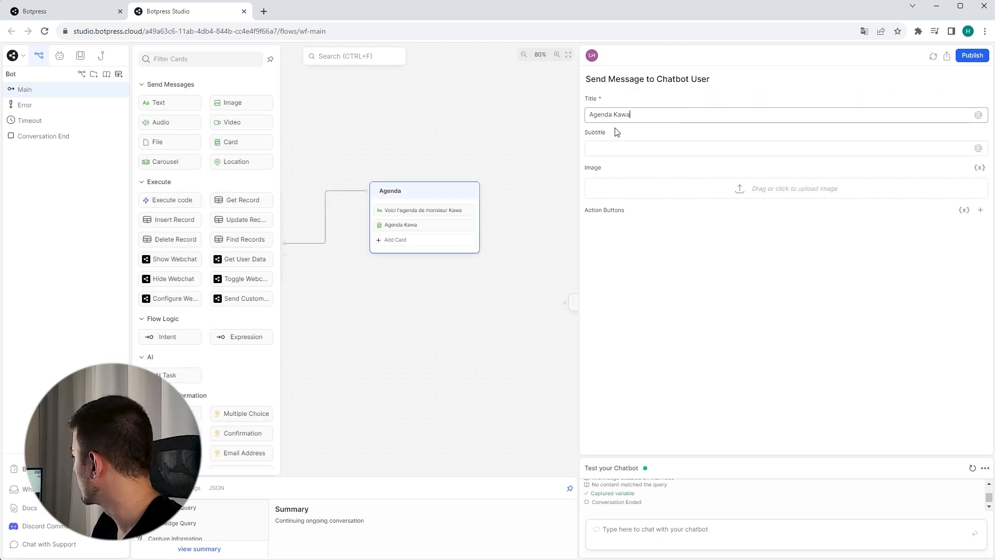
# Add an action button labelled "Réserver" to the agenda card and paste the Calendly booking page address as its link.
pyautogui.click(981, 210)
pyautogui.click(666, 232)
pyautogui.write('Réserver')
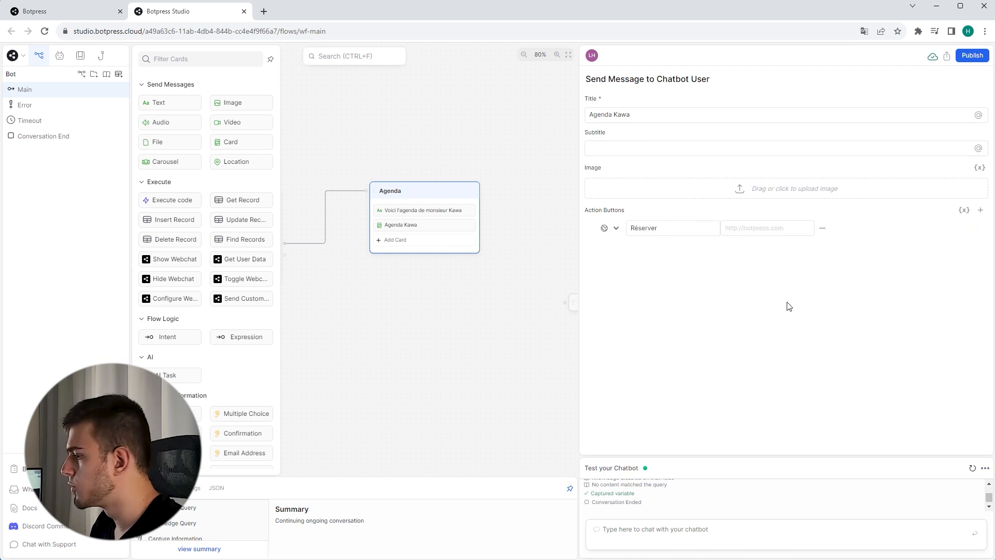
pyautogui.click(784, 228)
pyautogui.hotkey('ctrl', 'v')
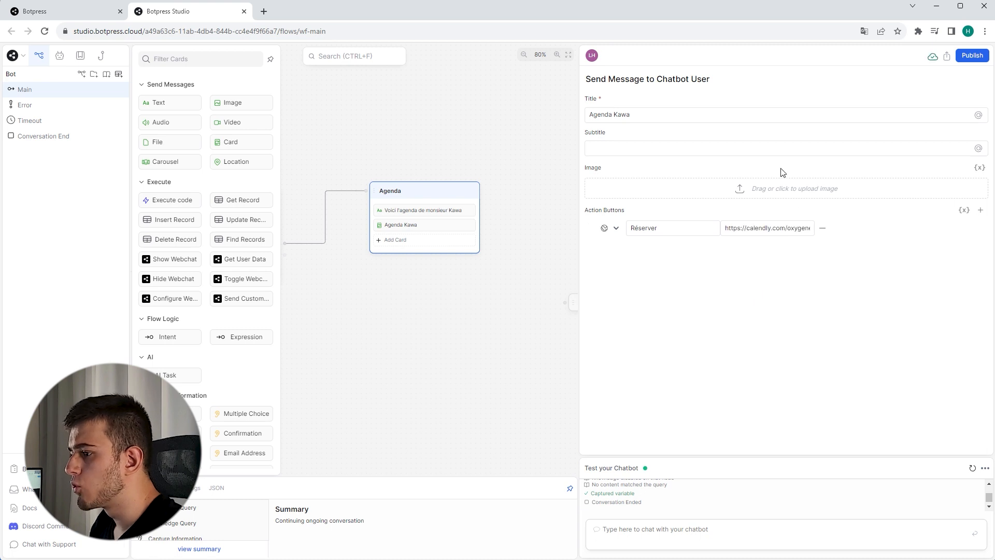
# Upload the picture of a man holding a phone with a chatbot conversation from the computer as the agenda card's image.
pyautogui.click(794, 188)
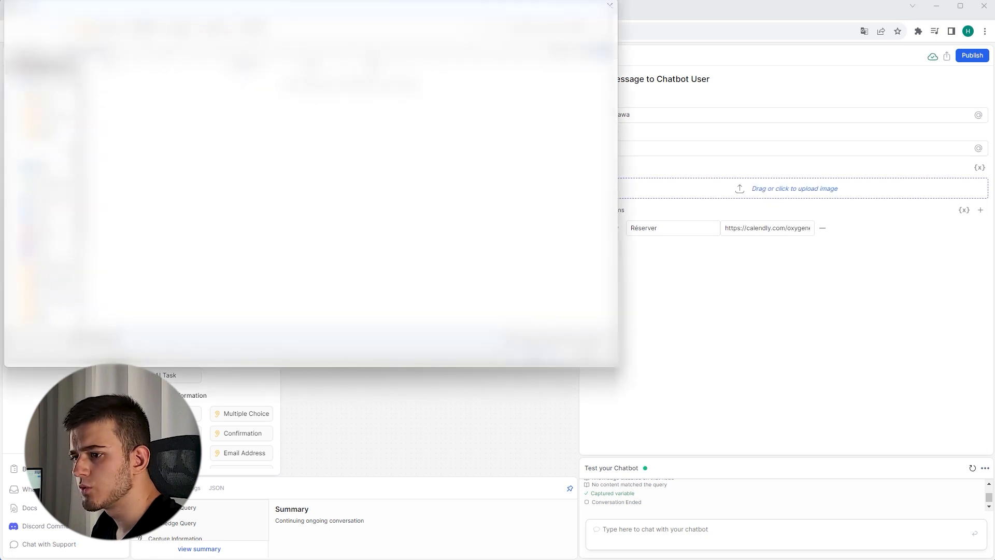
pyautogui.click(41, 167)
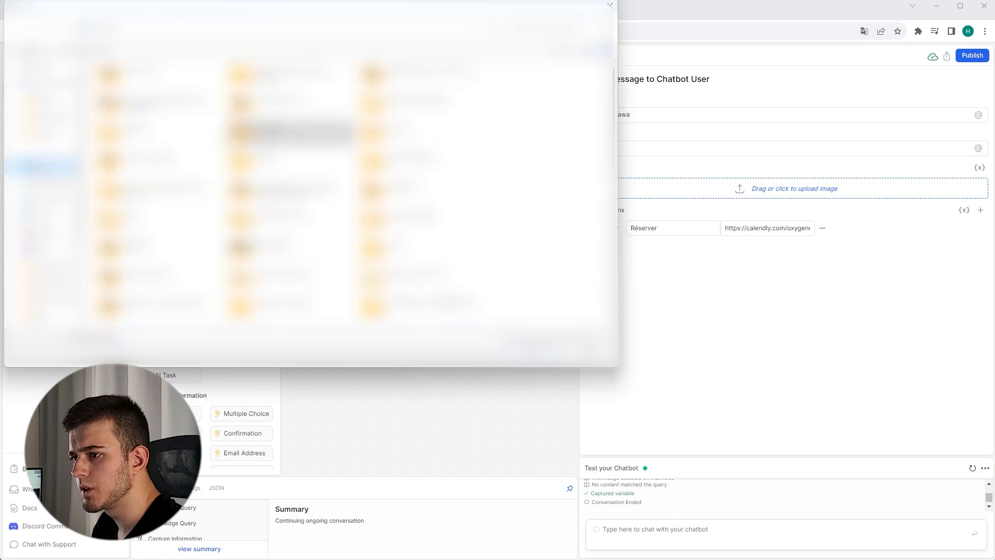
pyautogui.doubleClick(296, 130)
pyautogui.doubleClick(128, 209)
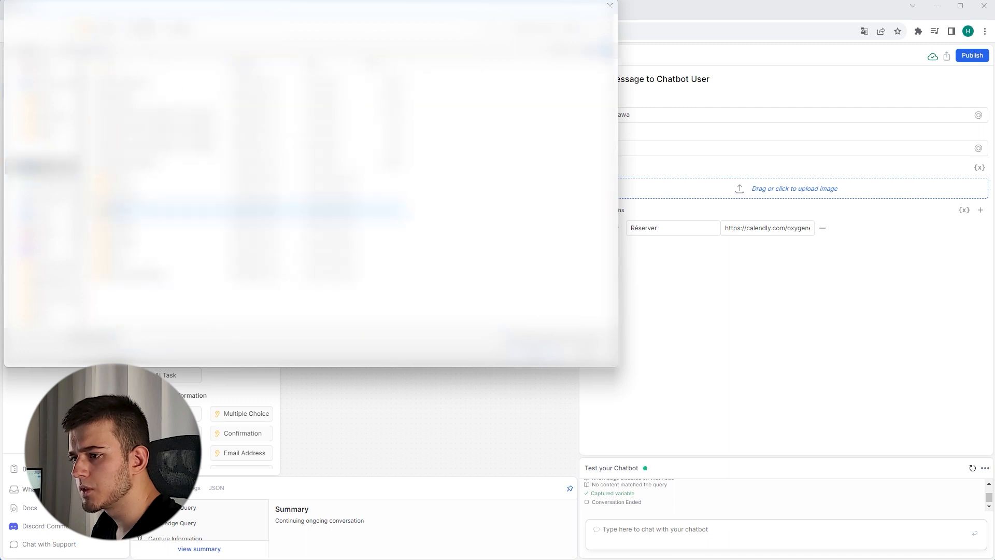
pyautogui.doubleClick(126, 192)
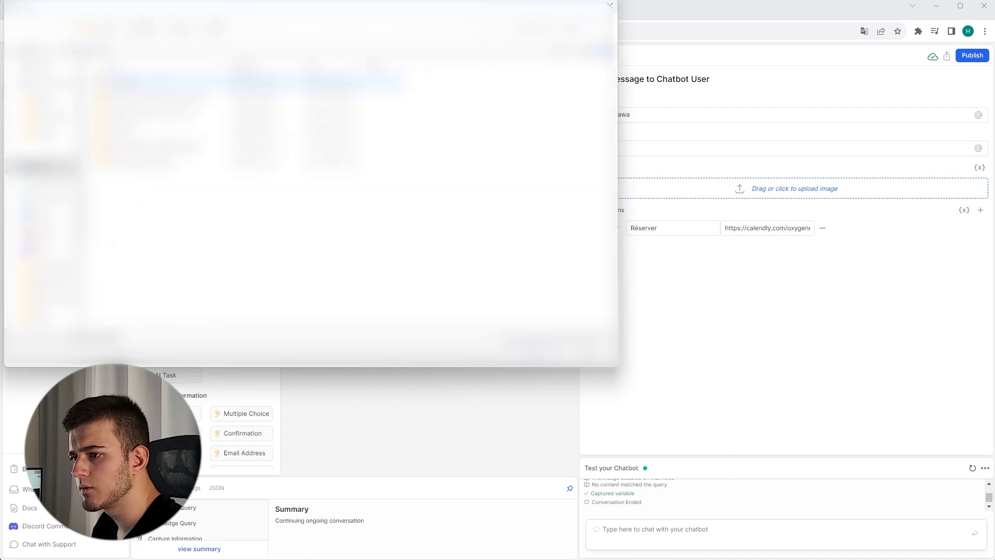
pyautogui.doubleClick(133, 82)
pyautogui.doubleClick(136, 288)
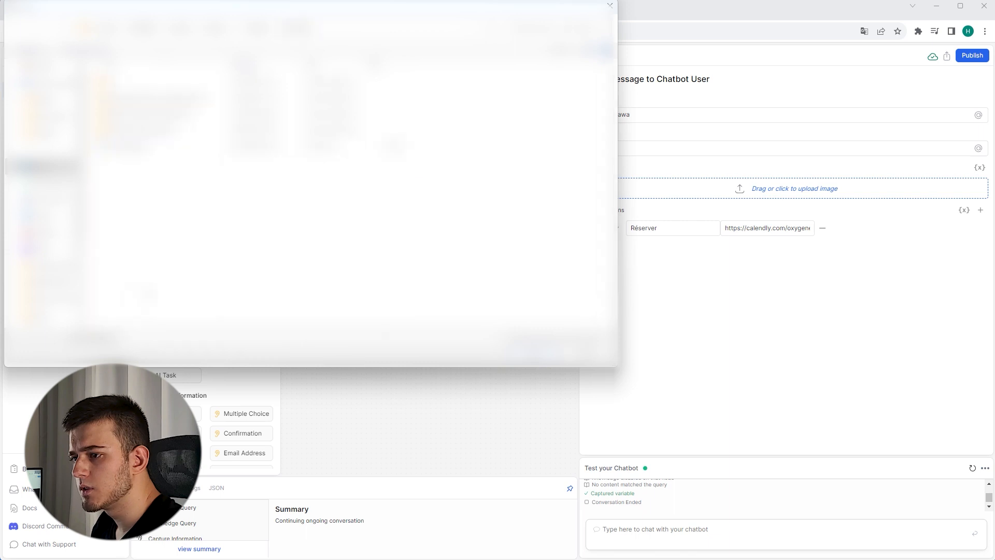
pyautogui.click(135, 148)
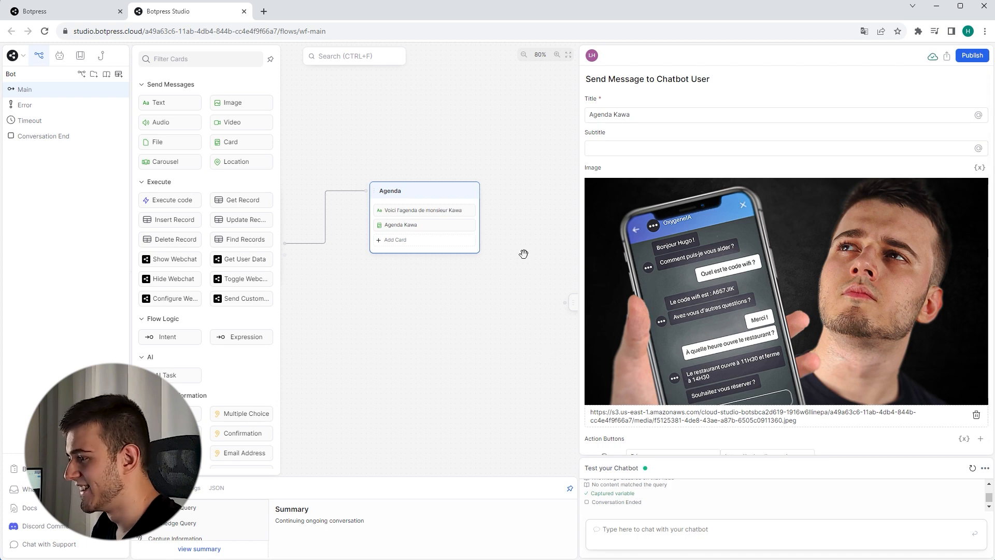
pyautogui.scroll(-1, 772, 246)
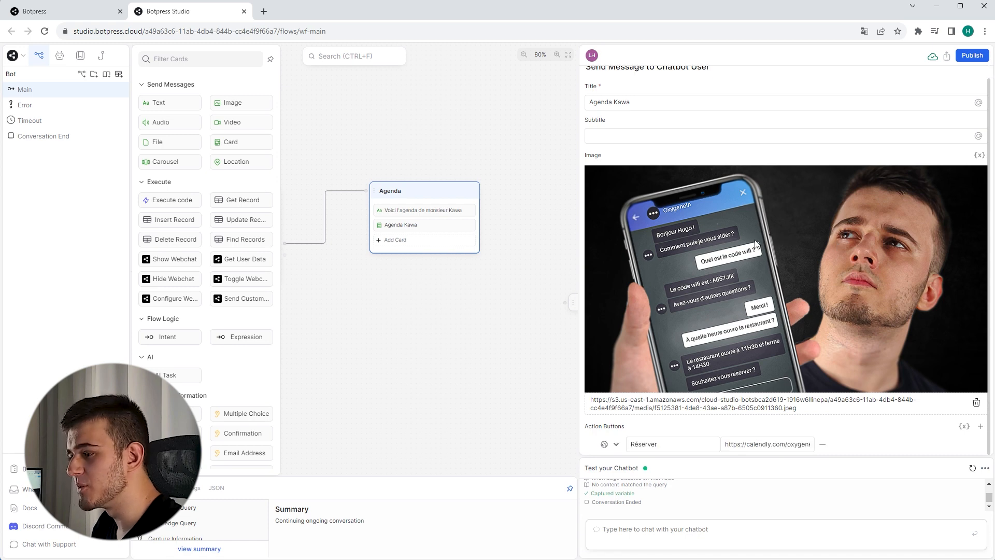
# Restart the test conversation and send "Hi" to check the greeting and the choices.
pyautogui.click(972, 469)
pyautogui.click(685, 527)
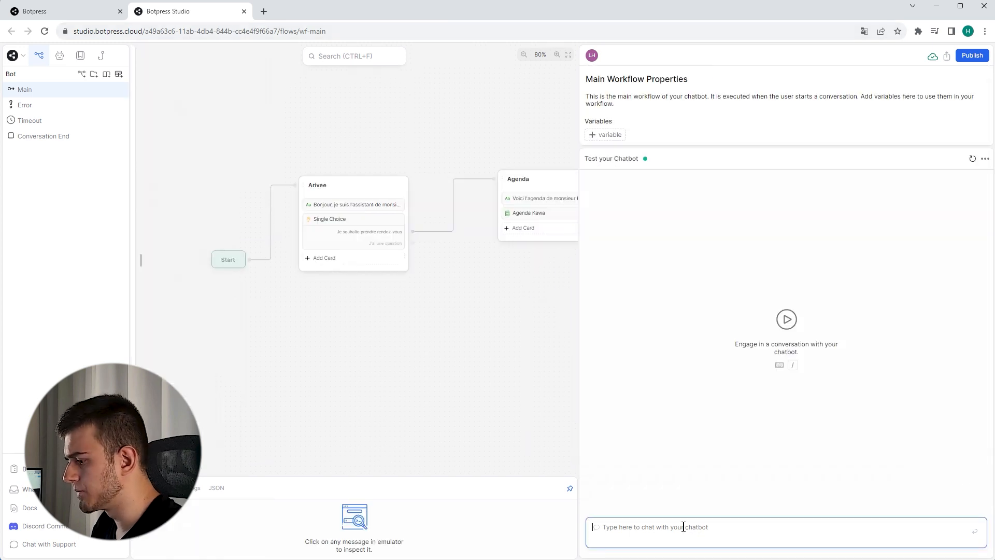
pyautogui.write('Hi')
pyautogui.press('Return')
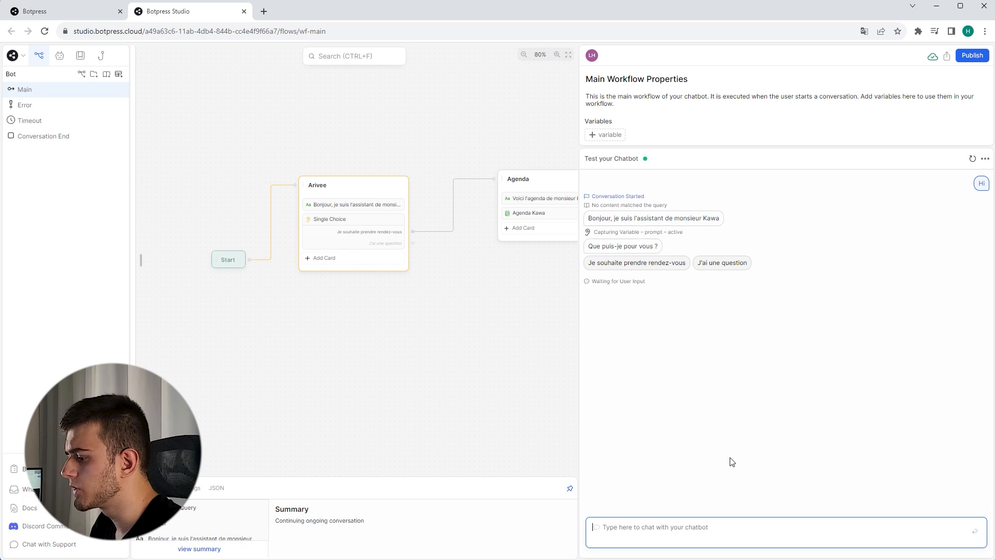
# Start a fresh test conversation, choose "Je souhaite prendre rendez-vous", open the card's "Réserver" link and close the booking page.
pyautogui.click(973, 159)
pyautogui.write('Hi')
pyautogui.press('Return')
pyautogui.click(660, 270)
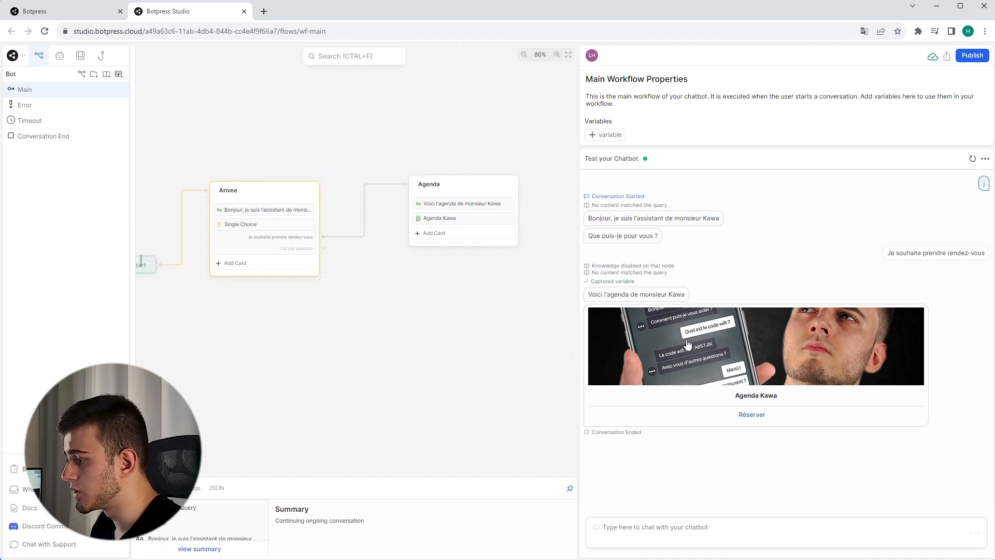
pyautogui.click(743, 418)
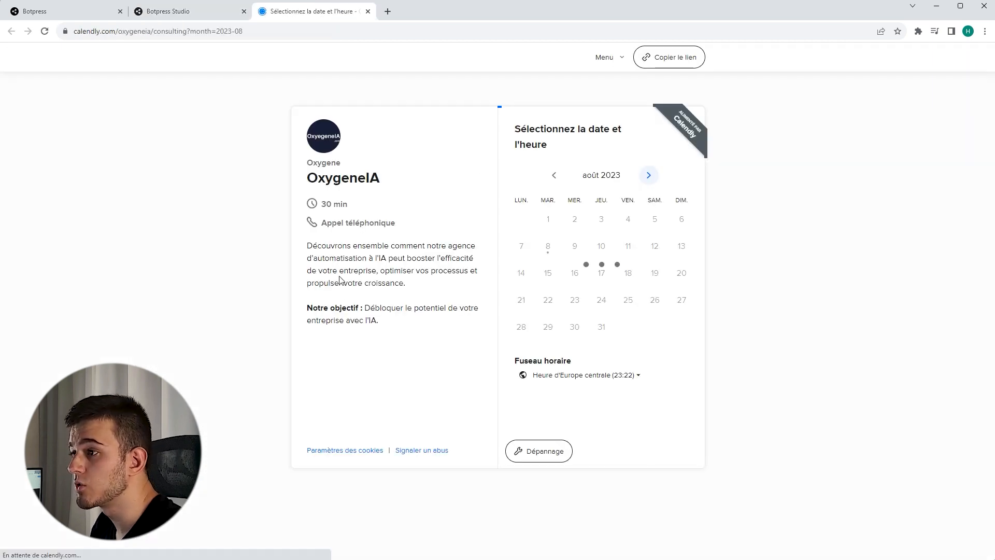
pyautogui.hotkey('ctrl', 'w')
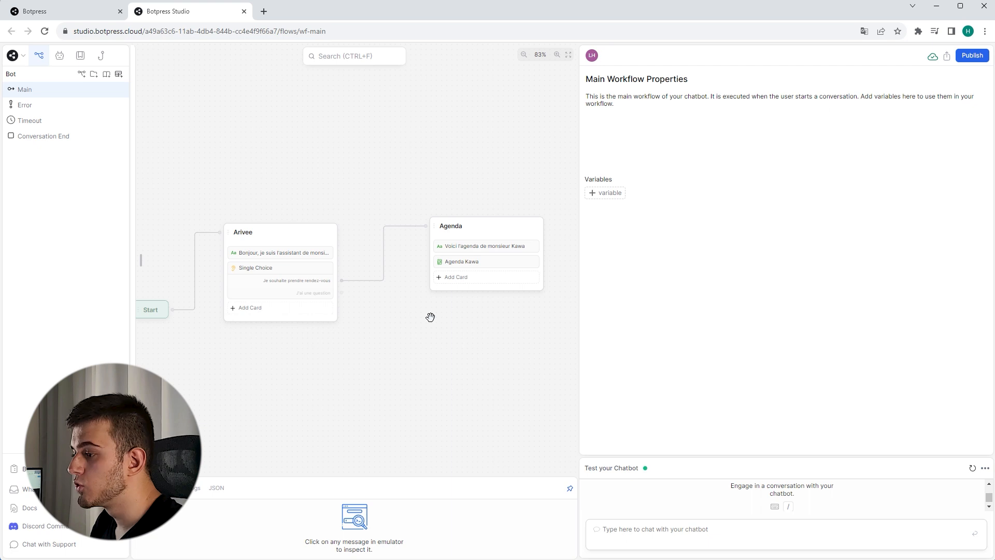
# Try creating a Standard node linked from the "J'ai une question" choice of the Arivee node.
pyautogui.scroll(5, 538, 251)
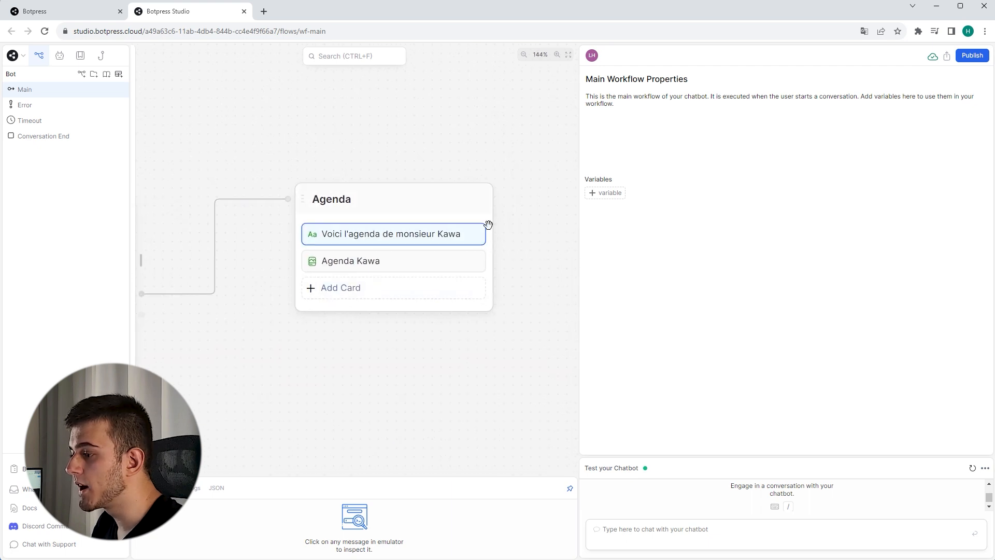
pyautogui.scroll(-3, 209, 280)
pyautogui.scroll(4, 327, 295)
pyautogui.moveTo(335, 306); pyautogui.dragTo(449, 391)
pyautogui.click(482, 409)
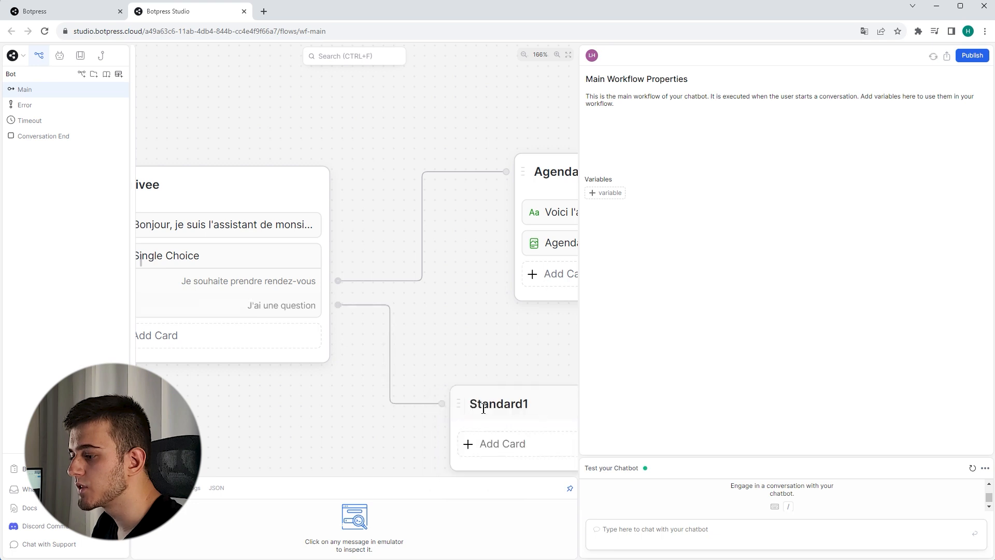
pyautogui.moveTo(520, 374); pyautogui.dragTo(382, 329)
pyautogui.scroll(-3, 408, 341)
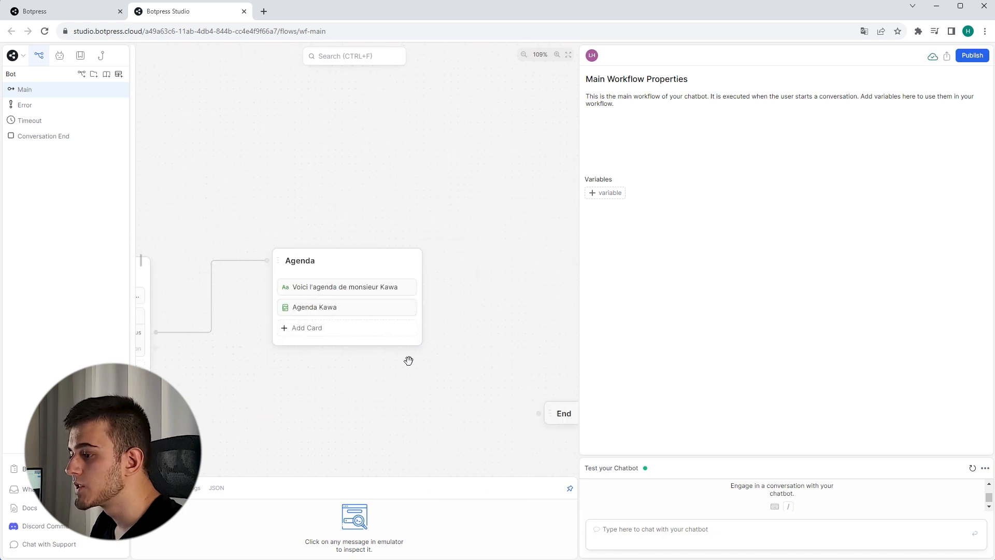
# Add an Expression transition card to the Agenda node.
pyautogui.scroll(4, 409, 309)
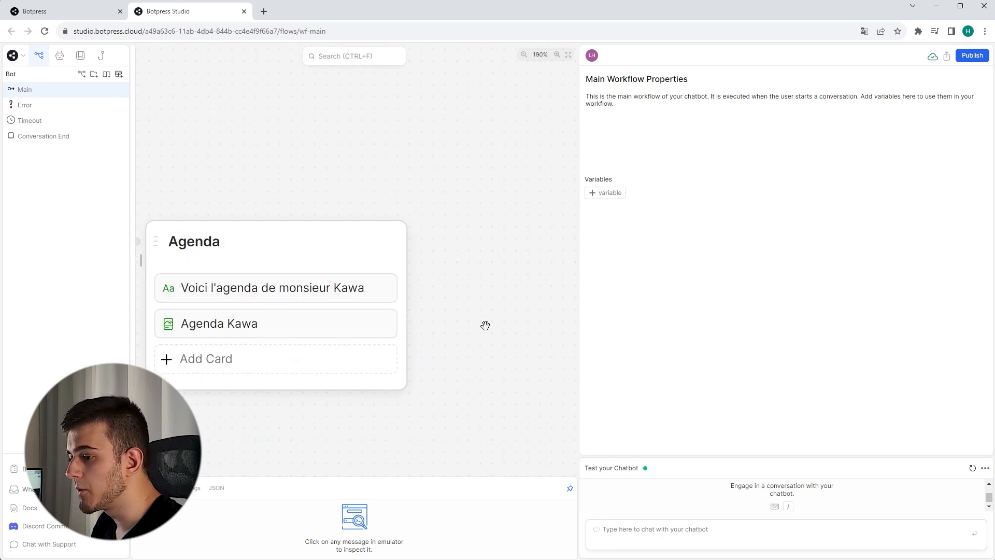
pyautogui.scroll(-5, 485, 325)
pyautogui.click(434, 317)
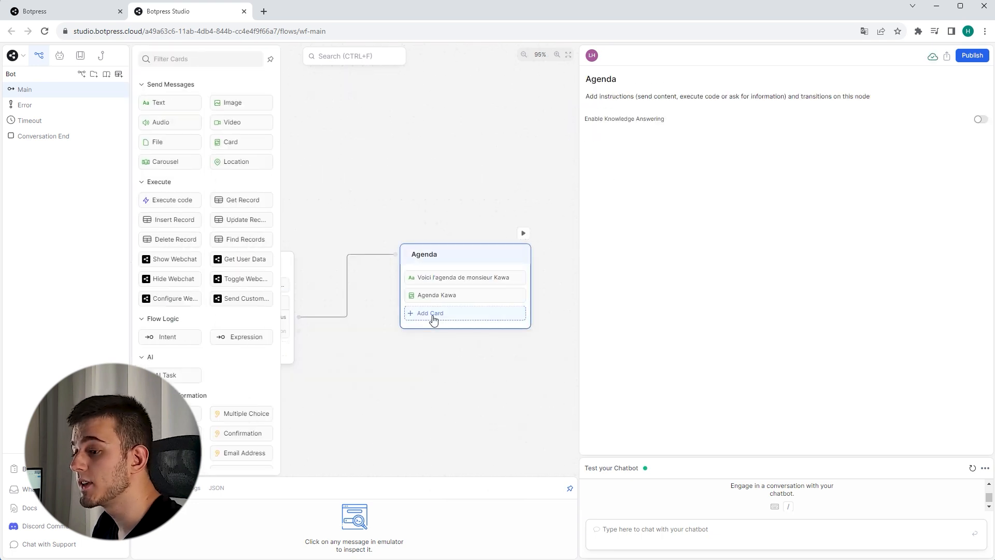
pyautogui.click(240, 334)
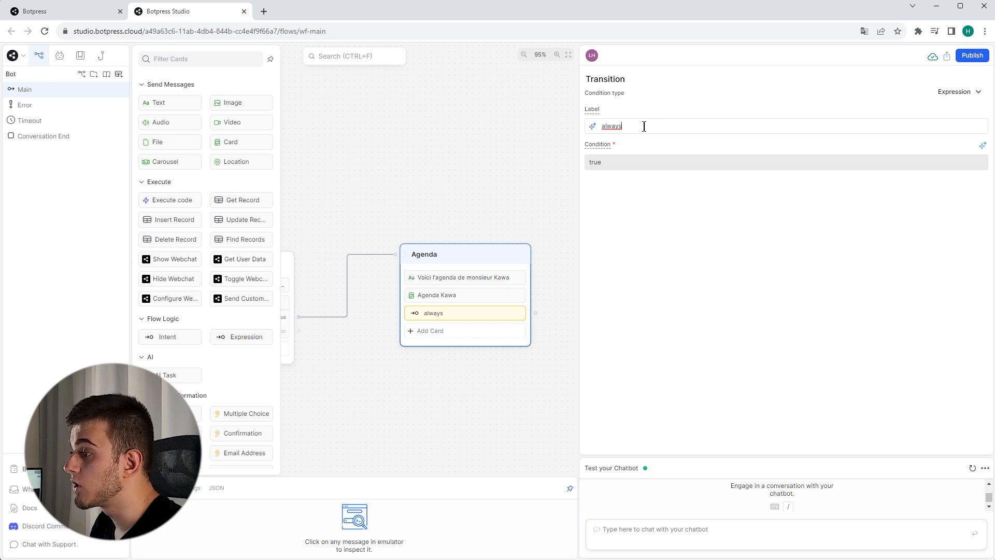
# Create a Standard node linked from the Agenda node's "always" transition and name it Question.
pyautogui.scroll(2, 564, 313)
pyautogui.moveTo(564, 313)
pyautogui.mouseDown()
pyautogui.moveTo(511, 204)
pyautogui.moveTo(478, 217)
pyautogui.moveTo(554, 280)
pyautogui.moveTo(549, 317)
pyautogui.mouseUp()
pyautogui.click(562, 326)
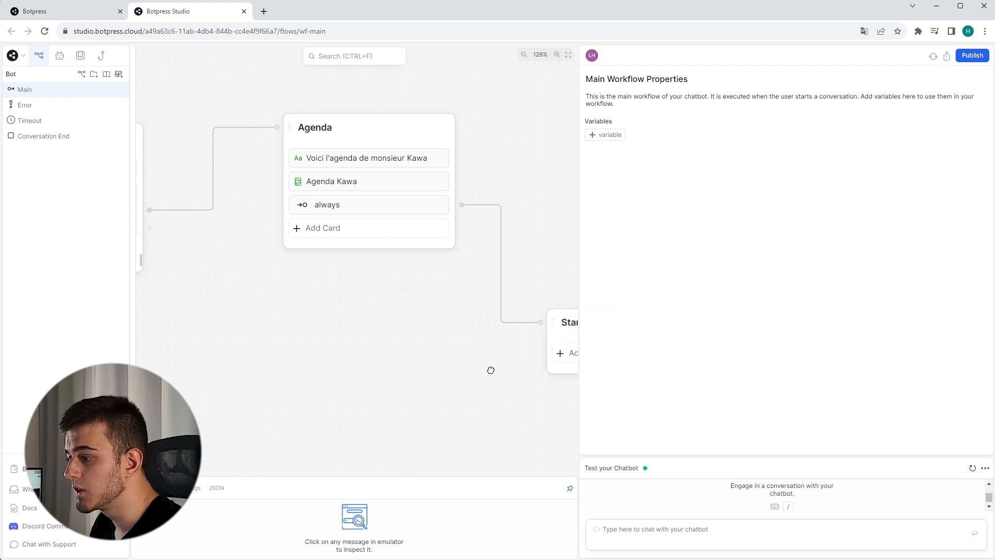
pyautogui.scroll(-2, 455, 299)
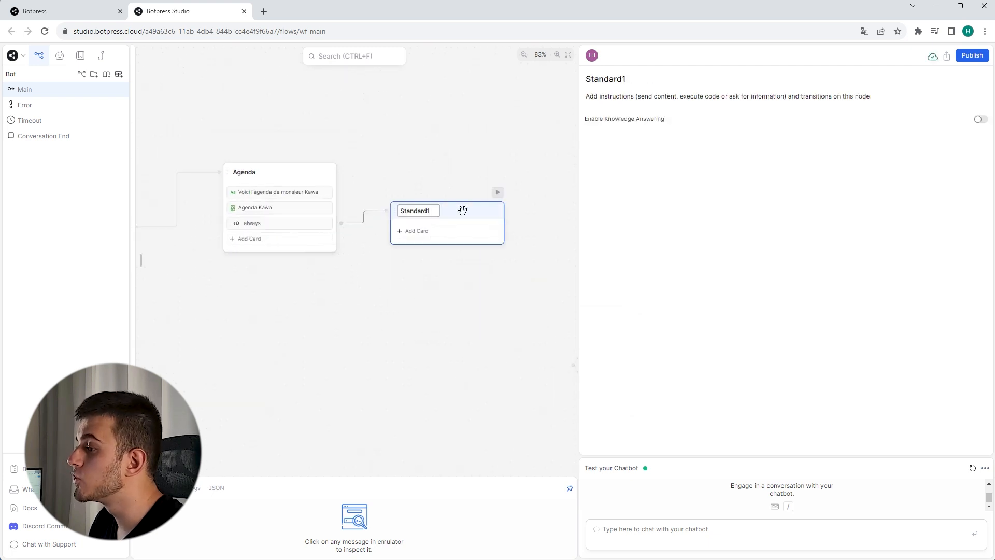
pyautogui.hotkey('ctrl', 'a')
pyautogui.write('Q')
pyautogui.write('uestoip')
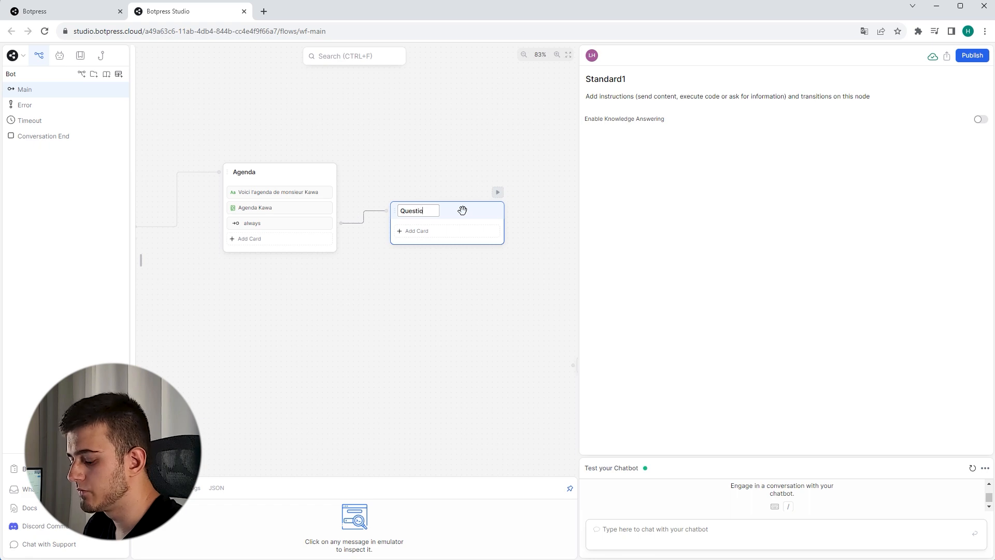
pyautogui.click(413, 169)
# Add a Single Choice capture card to the Question node that asks "Avez-vous une autre question".
pyautogui.click(419, 232)
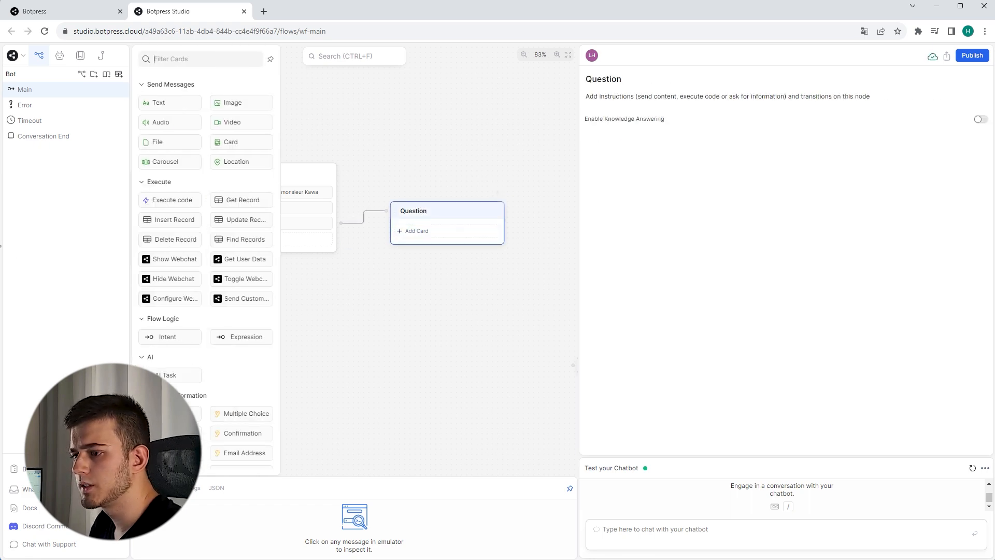
pyautogui.click(171, 414)
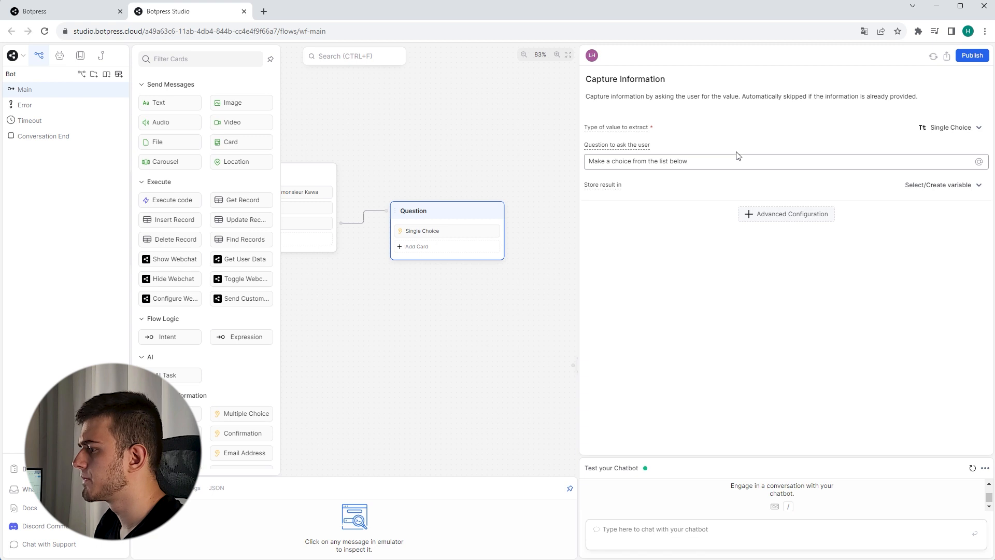
pyautogui.hotkey('ctrl', 'a')
pyautogui.press('BackSpace')
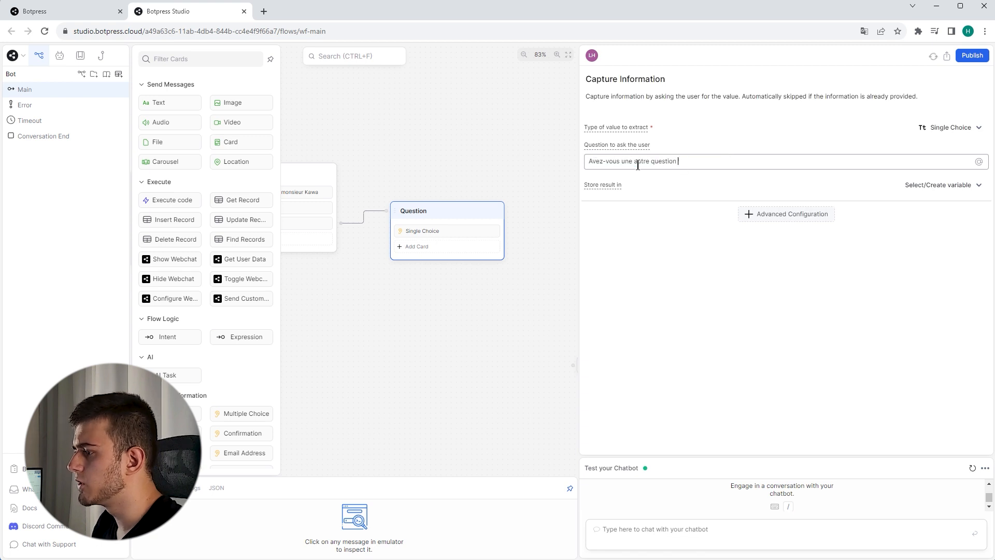
pyautogui.click(467, 138)
# Add the choices "Oui" and "Non" to the Question node's Single Choice card.
pyautogui.click(456, 230)
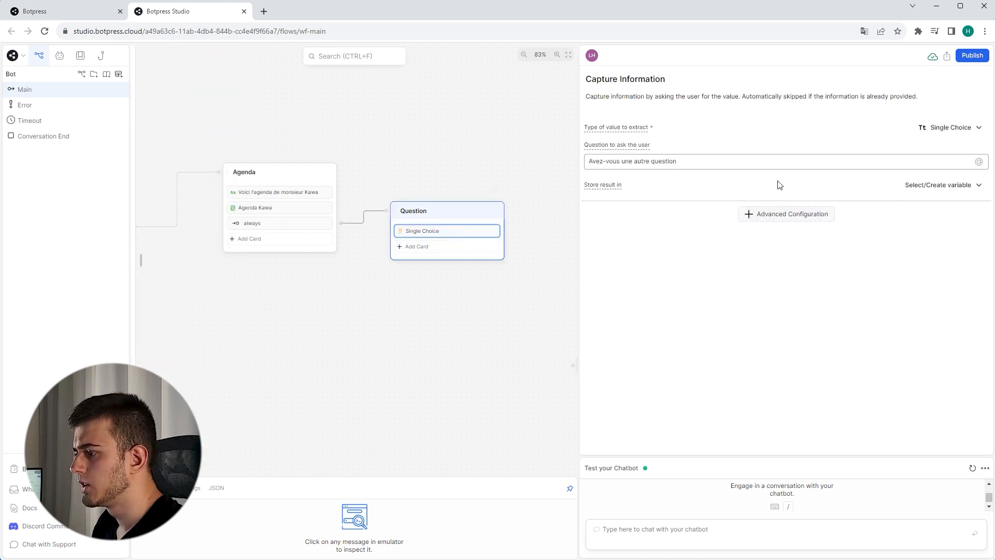
pyautogui.click(793, 216)
pyautogui.click(769, 304)
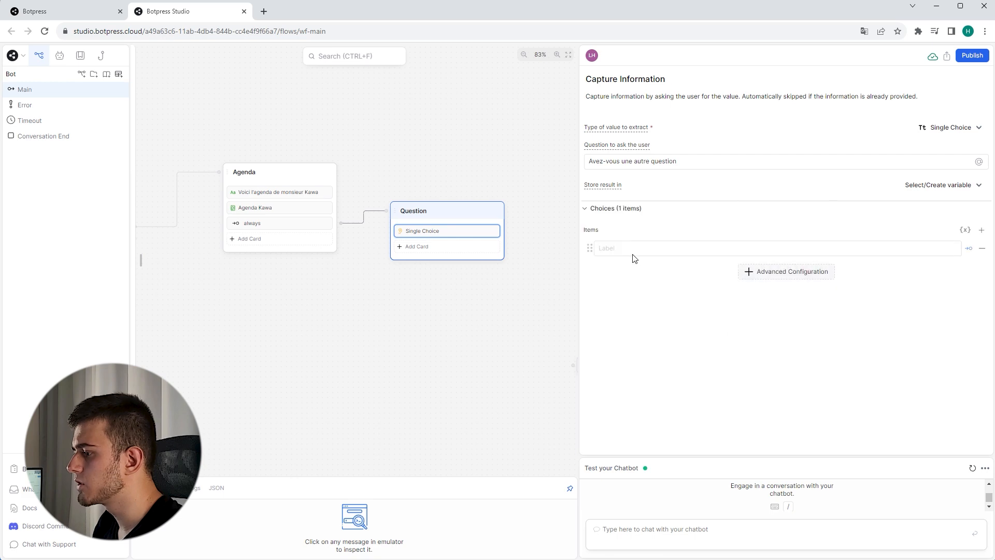
pyautogui.write('Oui')
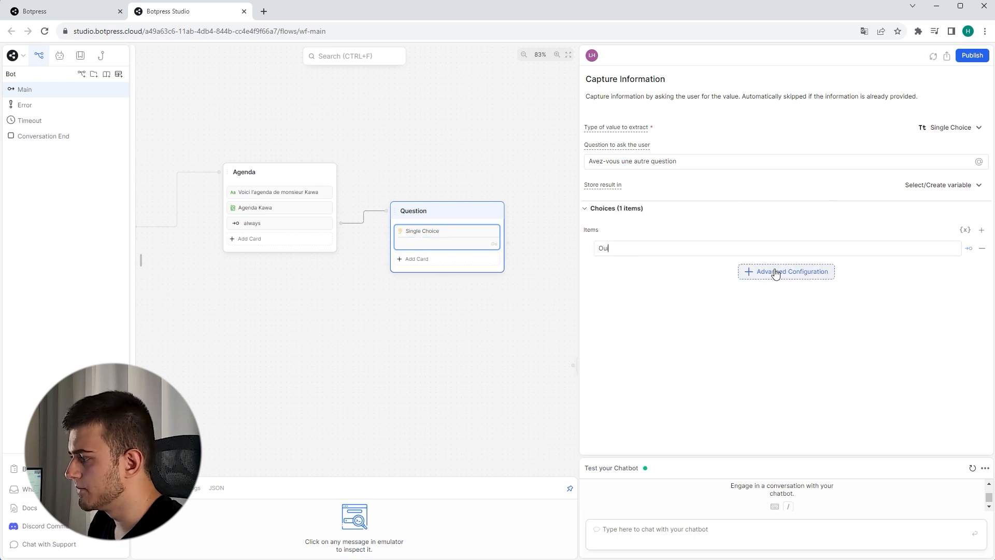
pyautogui.click(982, 230)
pyautogui.write('Non')
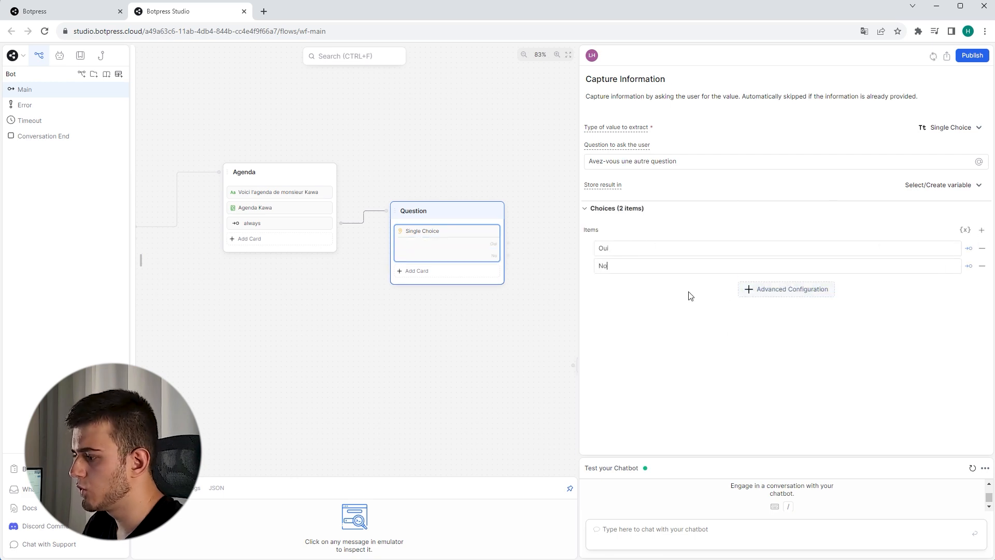
# Create a Standard node below Agenda, linked from the "J'ai une question" choice of the Arivee node.
pyautogui.moveTo(542, 329); pyautogui.dragTo(420, 308)
pyautogui.moveTo(386, 236); pyautogui.dragTo(451, 344)
pyautogui.scroll(-1, 370, 274)
pyautogui.moveTo(331, 317); pyautogui.dragTo(416, 269)
pyautogui.moveTo(404, 268); pyautogui.dragTo(442, 304)
pyautogui.moveTo(327, 282); pyautogui.dragTo(450, 284)
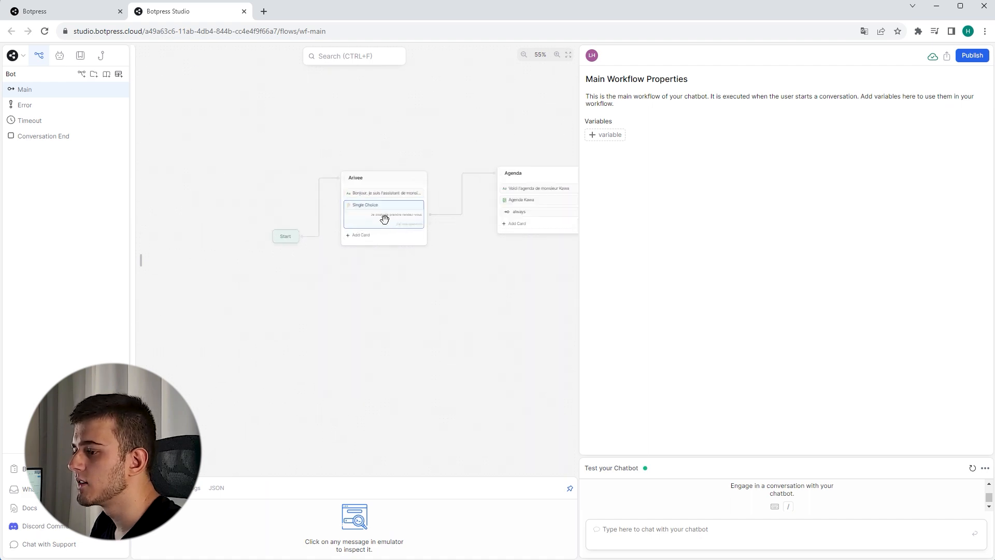
pyautogui.scroll(5, 401, 223)
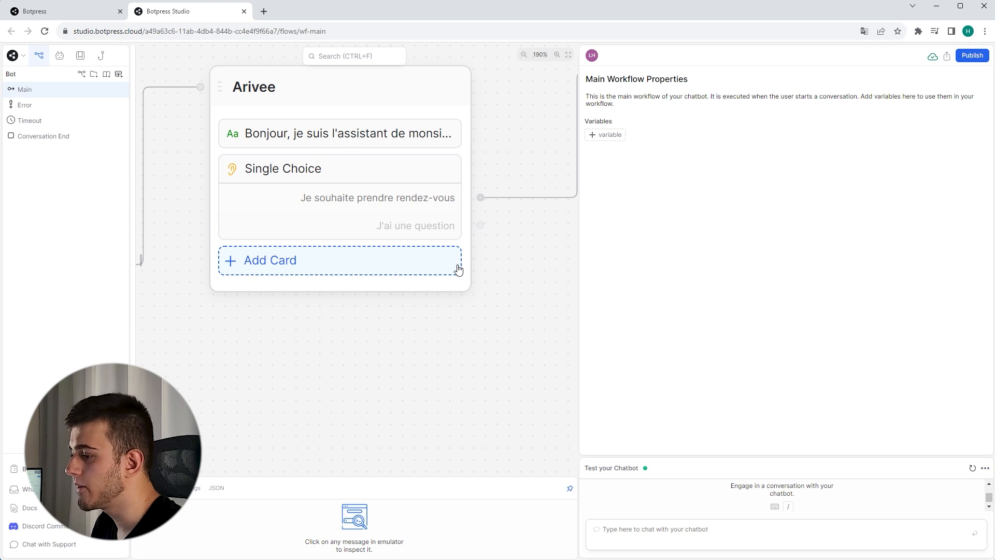
pyautogui.scroll(-5, 458, 269)
pyautogui.scroll(2, 376, 277)
pyautogui.moveTo(339, 229); pyautogui.dragTo(421, 360)
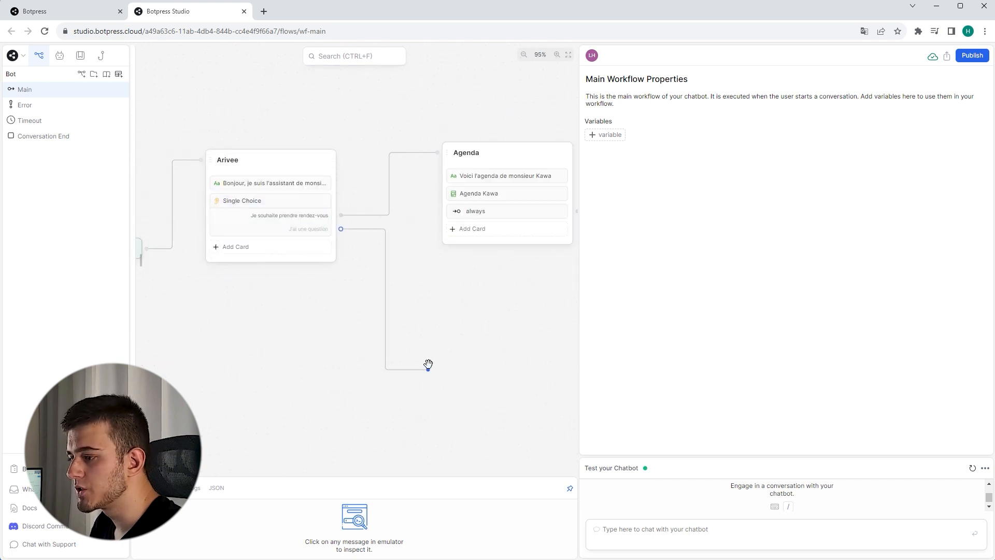
pyautogui.click(473, 366)
pyautogui.moveTo(500, 335); pyautogui.dragTo(428, 307)
# Rename the new node linked from "J'ai une question" as Question_ouverte.
pyautogui.click(411, 333)
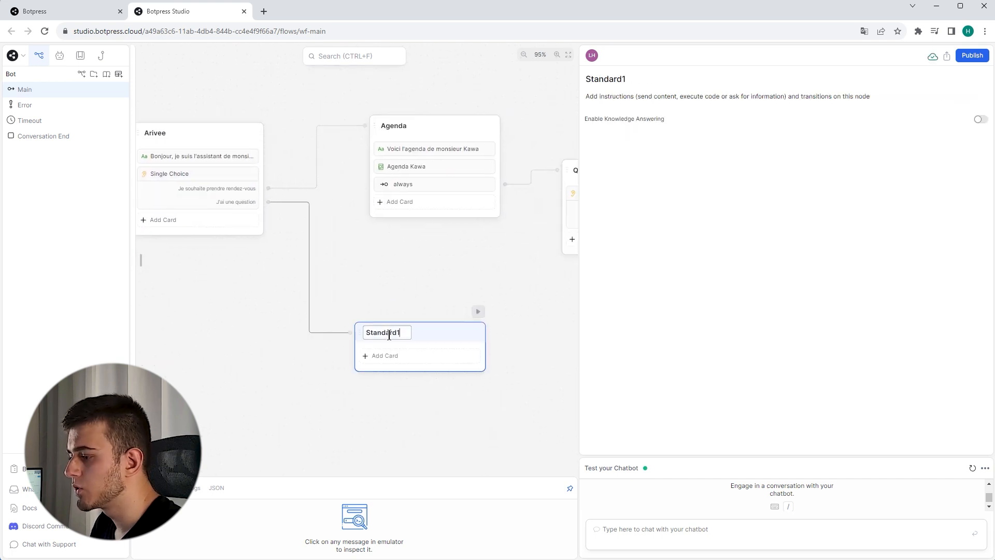
pyautogui.doubleClick(392, 334)
pyautogui.write('Q')
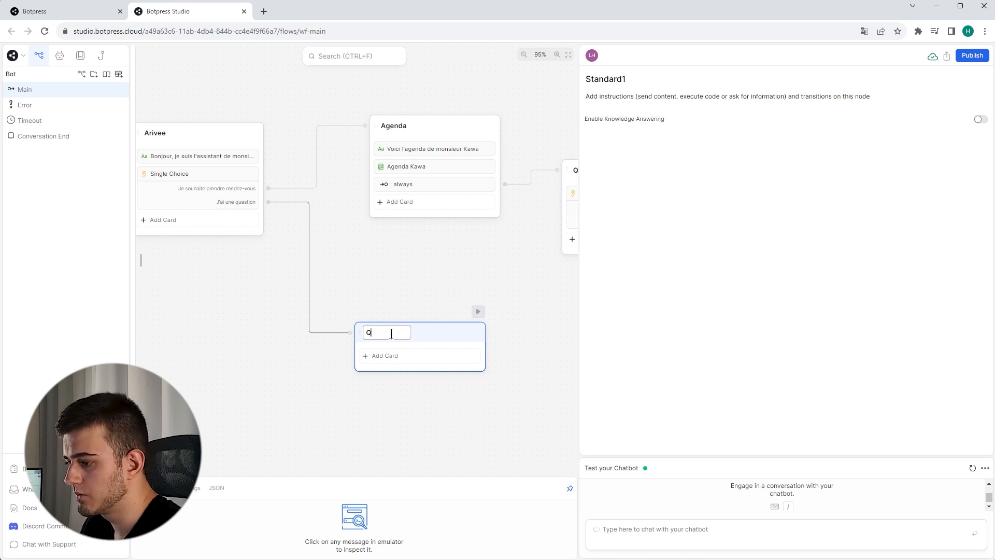
pyautogui.write('uestion_ouverte')
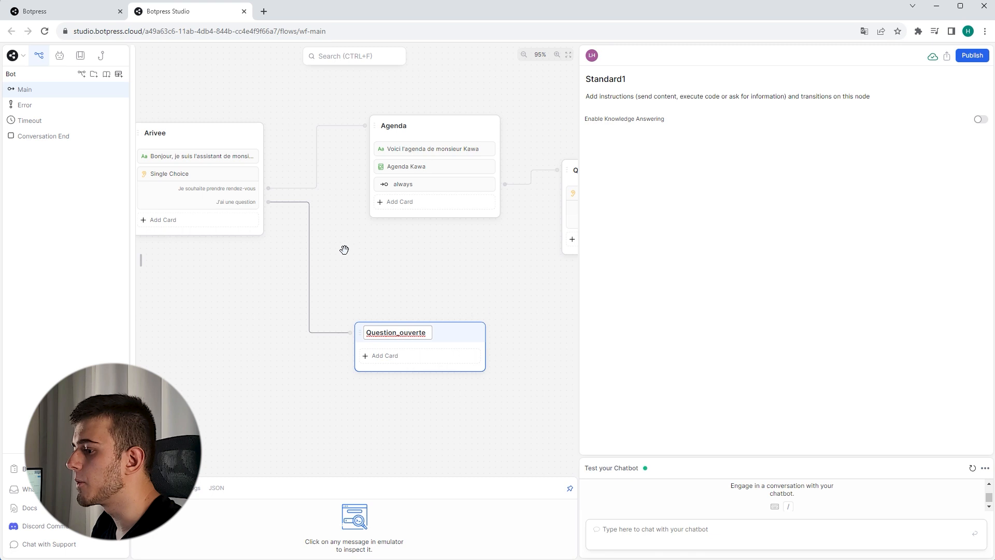
pyautogui.click(387, 253)
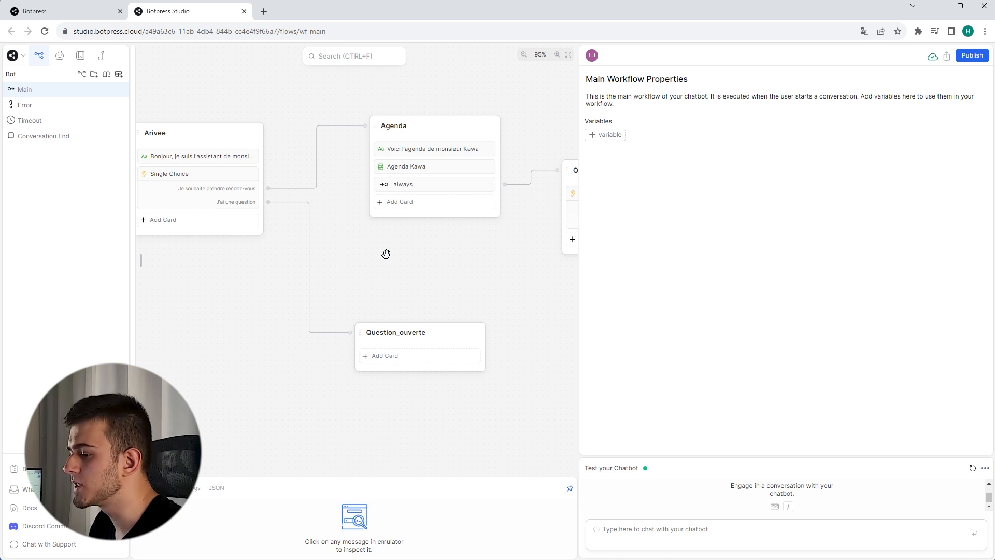
# Add a Single Choice capture card to Question_ouverte with the question "Que voulez-vous savoir ?".
pyautogui.click(466, 359)
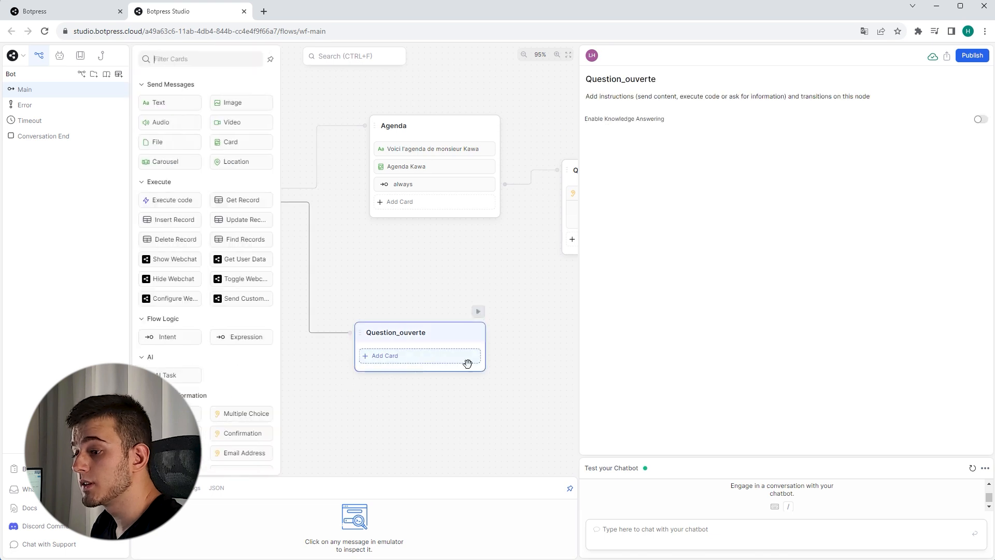
pyautogui.click(171, 413)
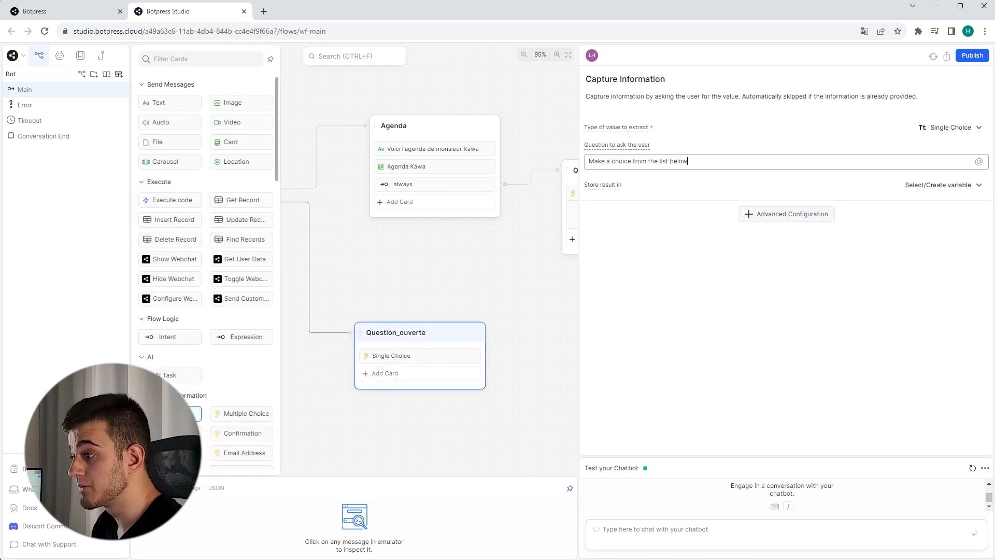
pyautogui.moveTo(695, 161); pyautogui.dragTo(436, 149)
pyautogui.write('Que voulez-vous savoir ?')
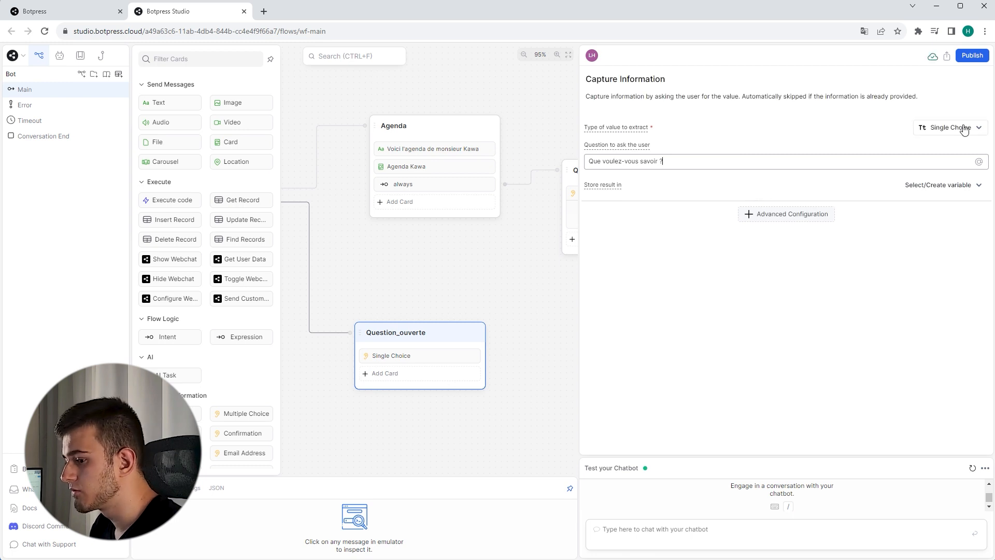
# Change the type of value extracted by the Question_ouverte capture card to Raw Input.
pyautogui.click(967, 129)
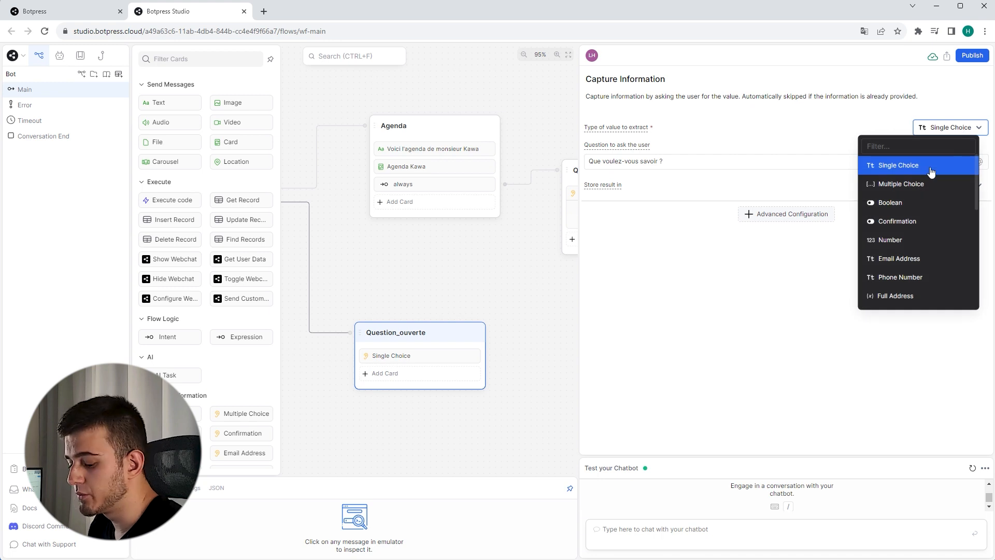
pyautogui.write('raw')
pyautogui.click(931, 172)
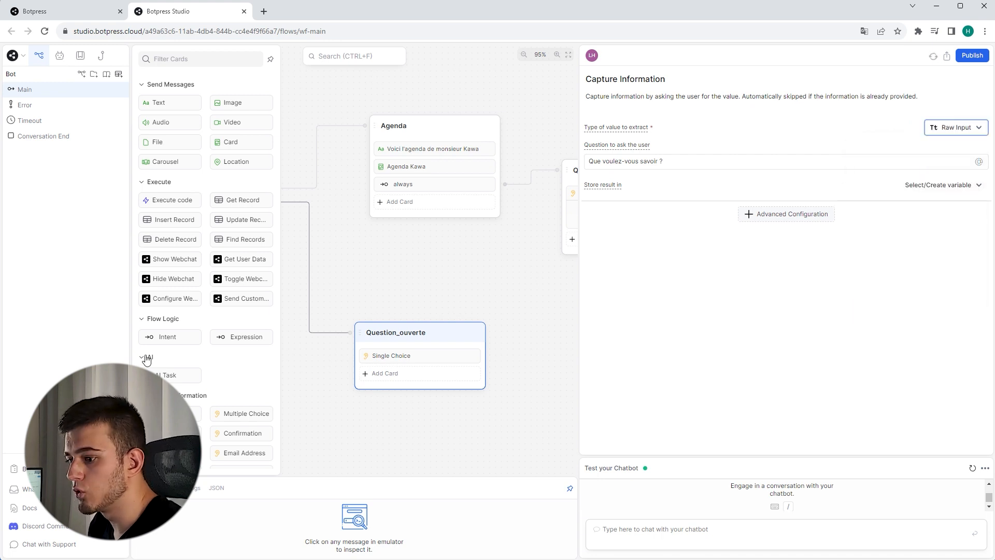
pyautogui.scroll(-3, 217, 373)
pyautogui.scroll(-1, 184, 374)
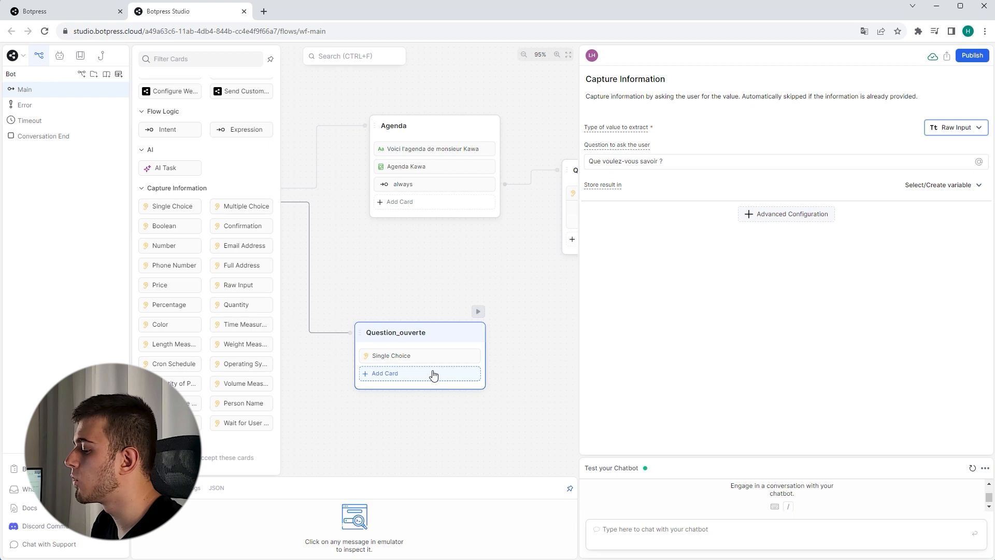
pyautogui.moveTo(330, 326); pyautogui.dragTo(346, 302)
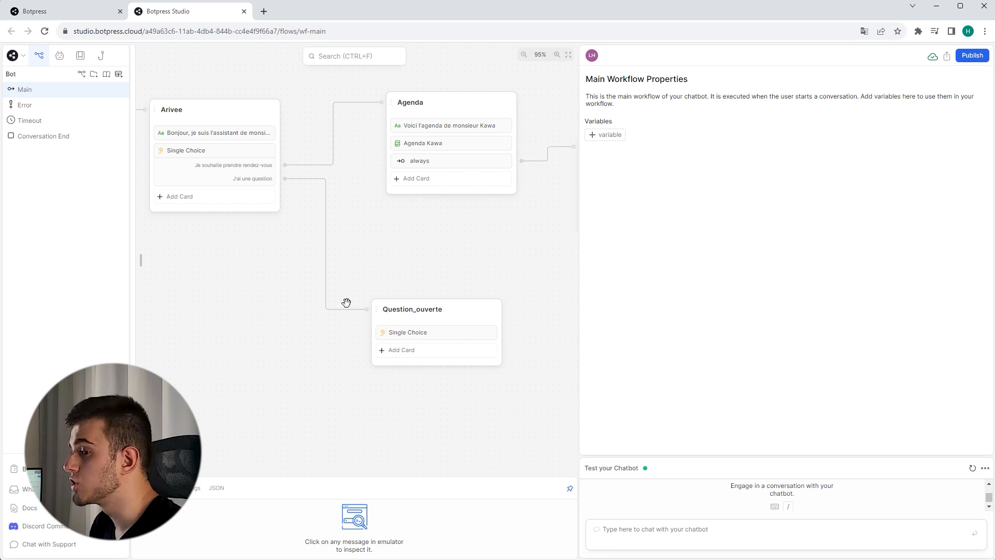
# Create a new knowledge base for the bot and name it "BDD AIAA".
pyautogui.click(106, 75)
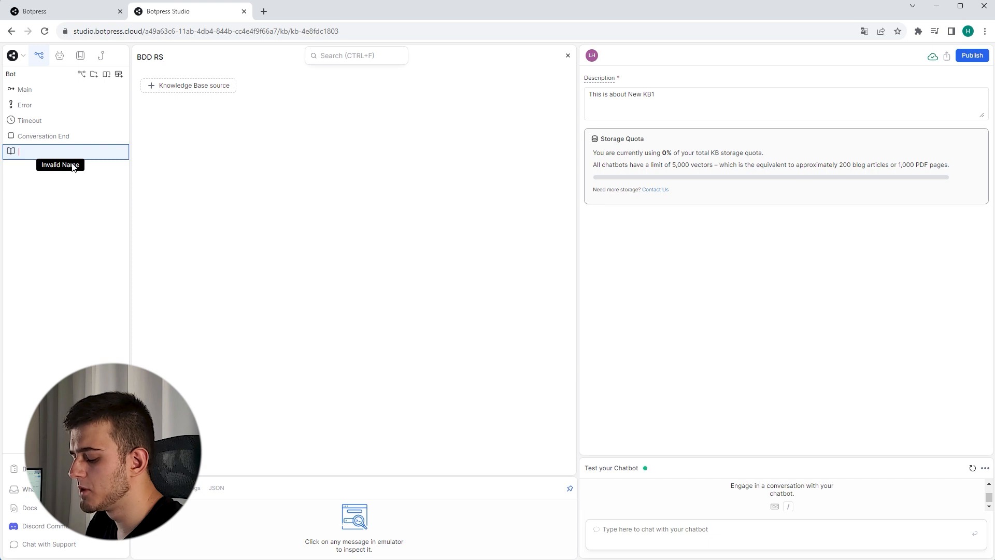
pyautogui.write('BDD AIAA')
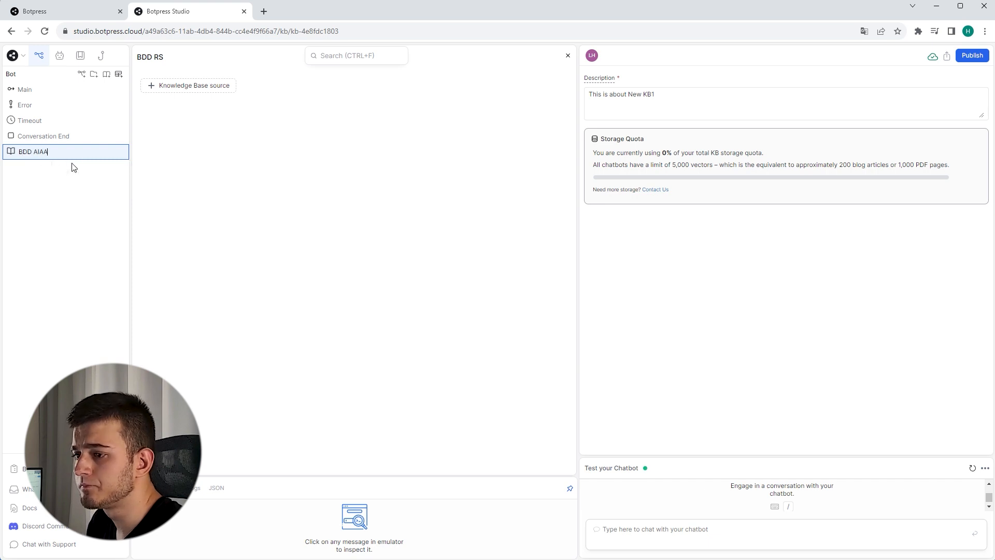
pyautogui.press('Return')
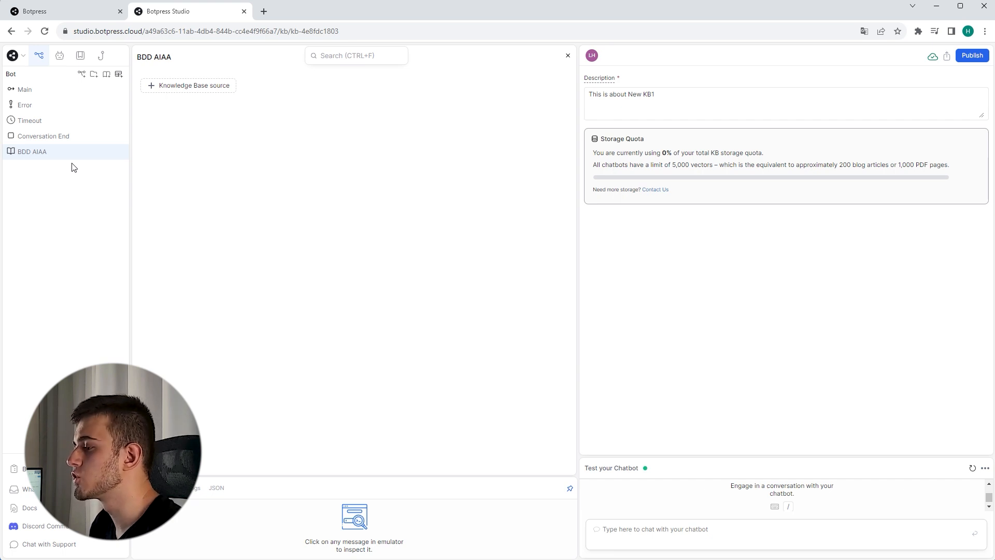
# Upload BDD_RS.pdf as a document source for the BDD AIAA knowledge base.
pyautogui.click(195, 86)
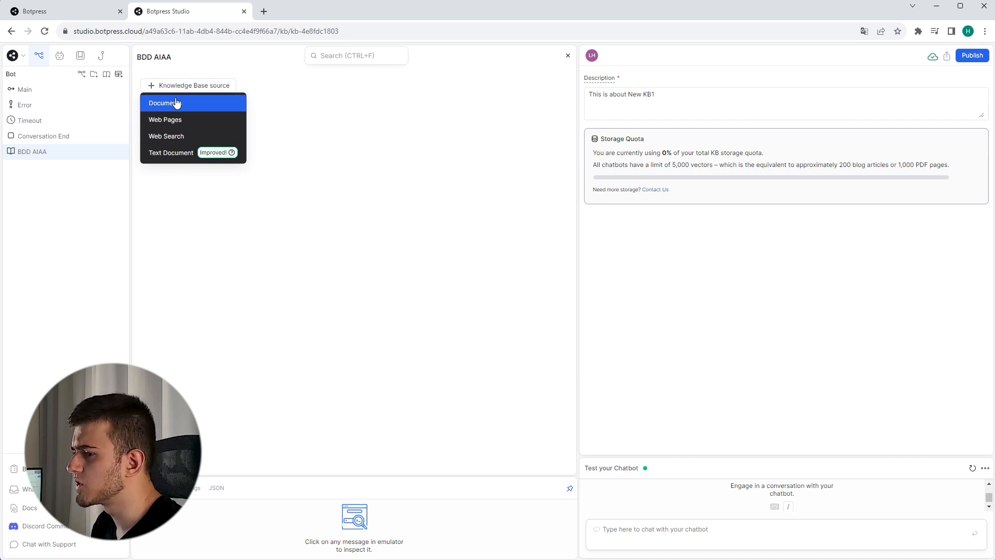
pyautogui.click(176, 102)
pyautogui.click(187, 109)
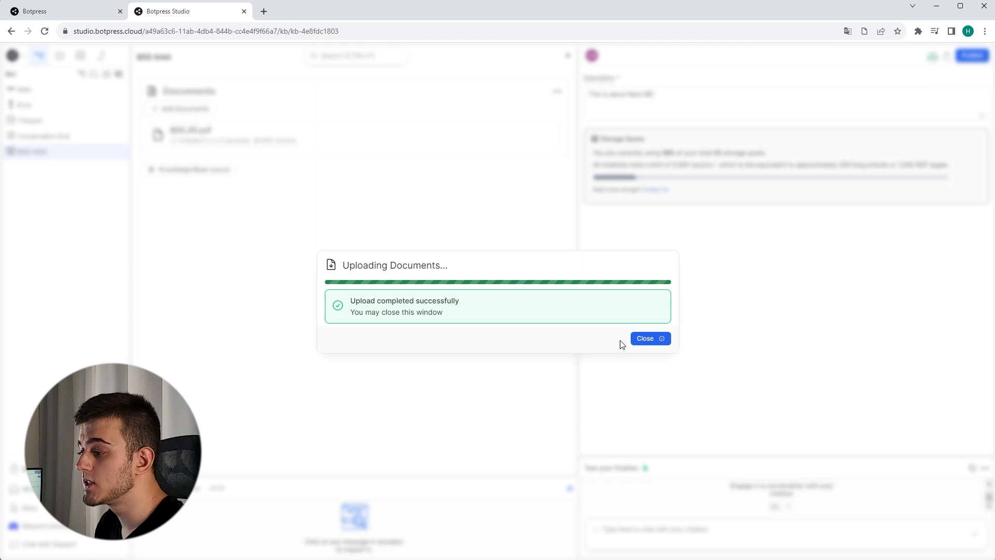
pyautogui.click(645, 338)
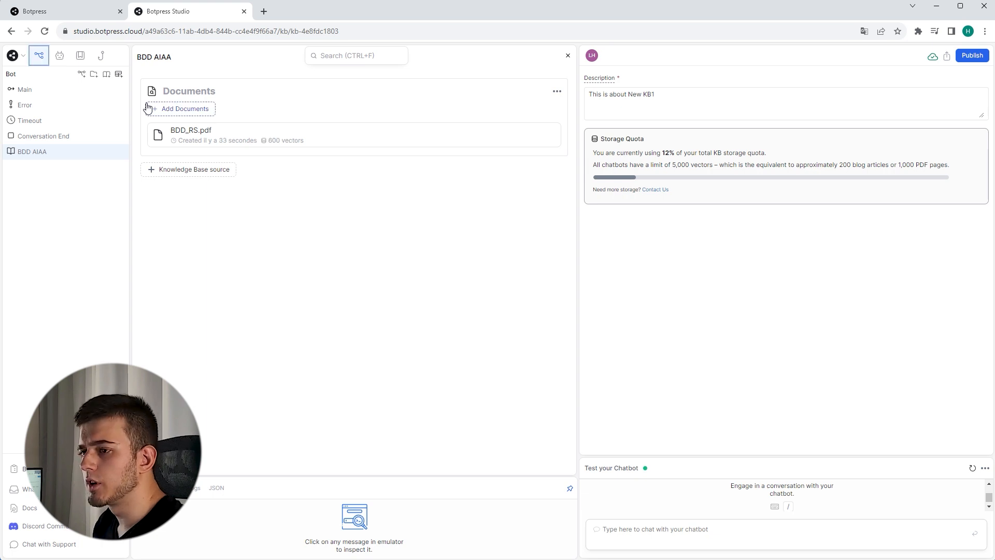
# Enable Knowledge Answering on the Question_ouverte node of the Main workflow and check the BDD AIAA knowledge base.
pyautogui.click(55, 92)
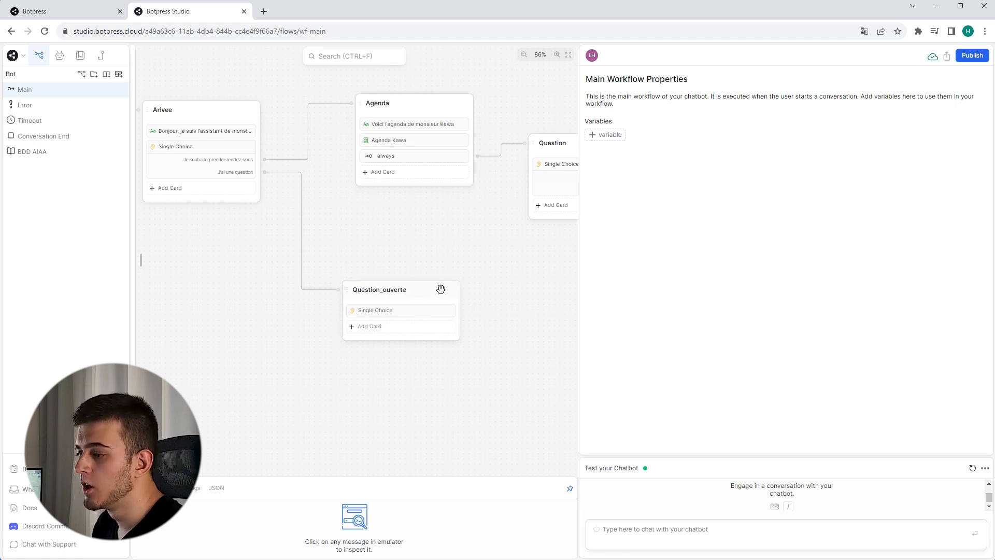
pyautogui.click(424, 290)
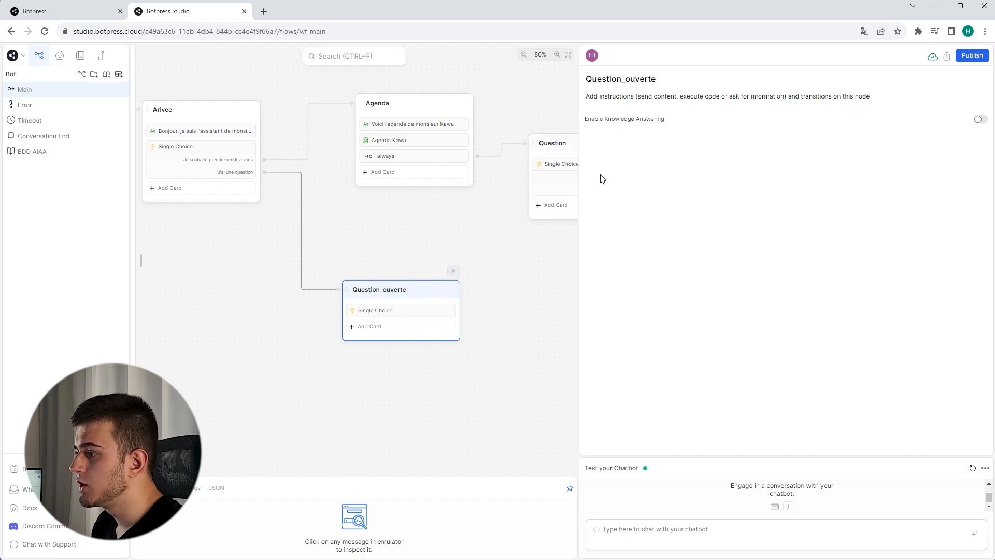
pyautogui.click(980, 119)
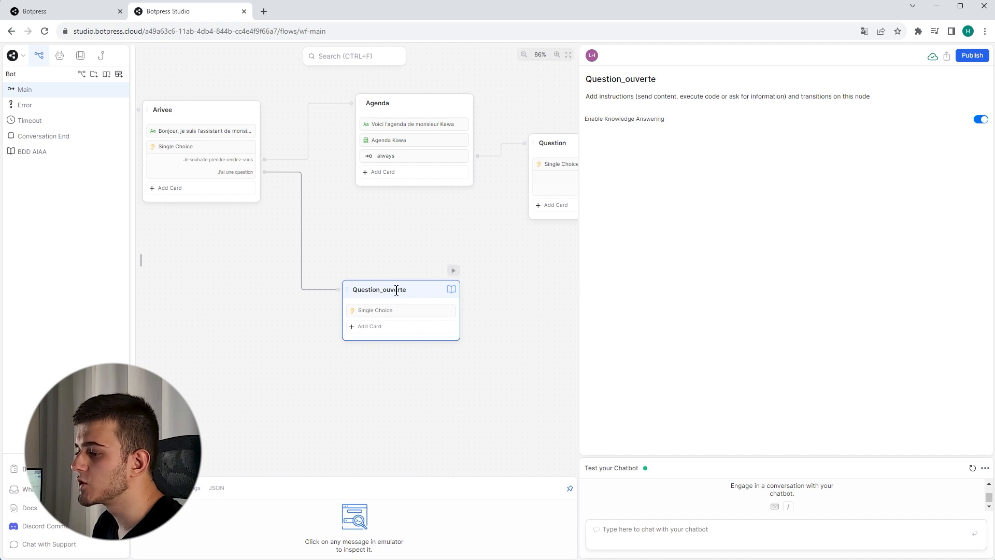
pyautogui.click(41, 153)
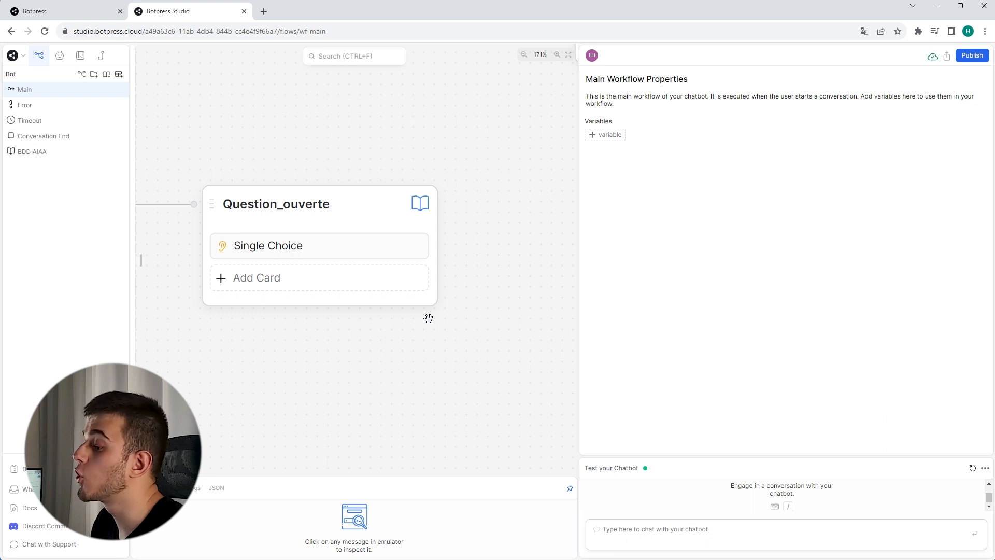
# Add an Expression transition card below the Single Choice card in the Question_ouverte node.
pyautogui.scroll(-2, 428, 318)
pyautogui.moveTo(221, 280); pyautogui.dragTo(328, 287)
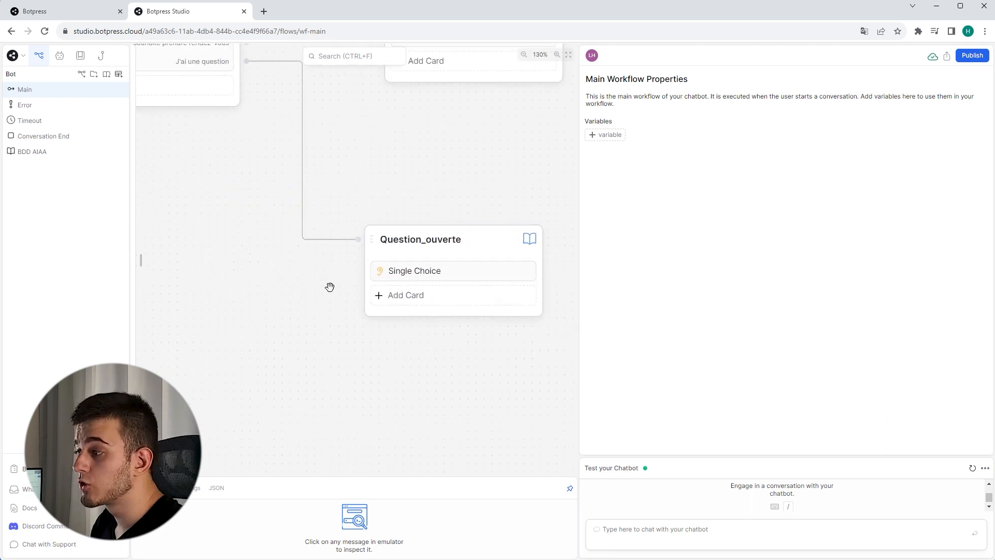
pyautogui.moveTo(443, 319); pyautogui.dragTo(407, 316)
pyautogui.click(389, 297)
pyautogui.click(233, 336)
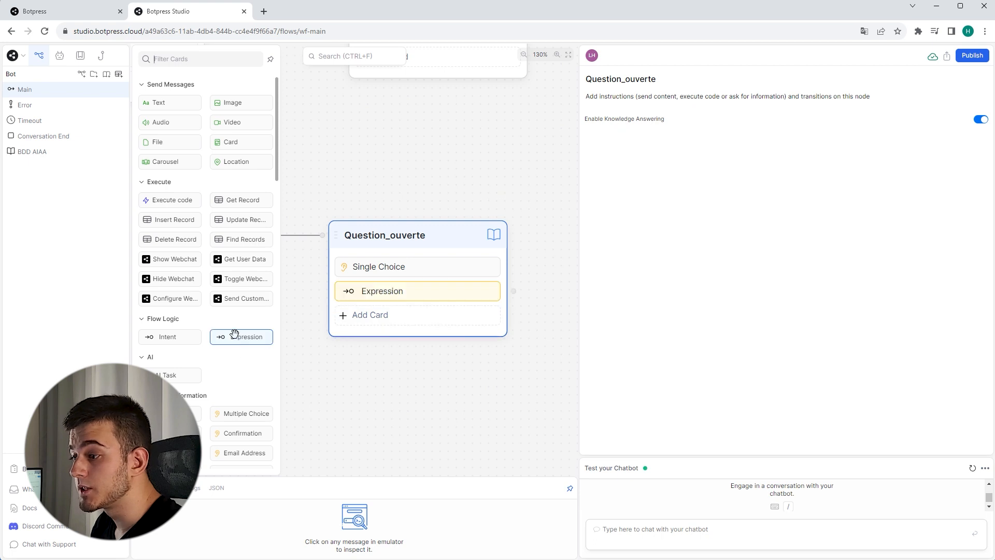
# Set the condition of the new Question_ouverte transition to !turn.KnowledgeAgent.responded.
pyautogui.press('BackSpace')
pyautogui.click(602, 162)
pyautogui.press('BackSpace')
pyautogui.press('BackSpace')
pyautogui.press('BackSpace')
pyautogui.press('BackSpace')
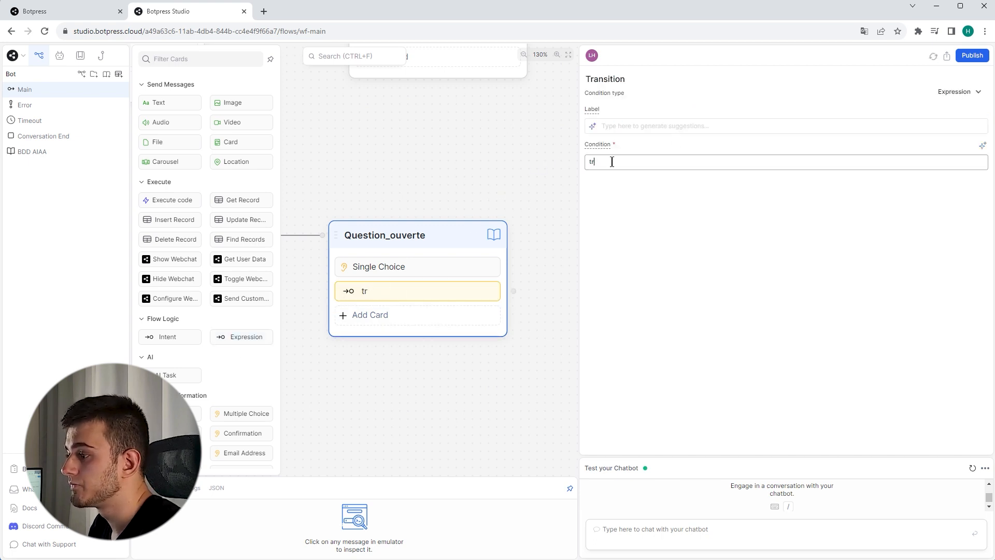
pyautogui.write('!t')
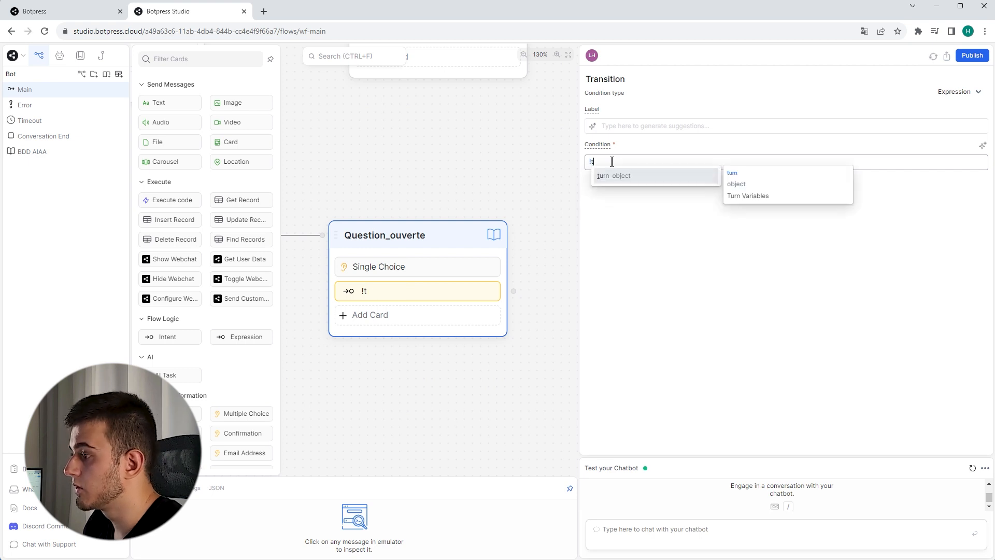
pyautogui.press('Tab')
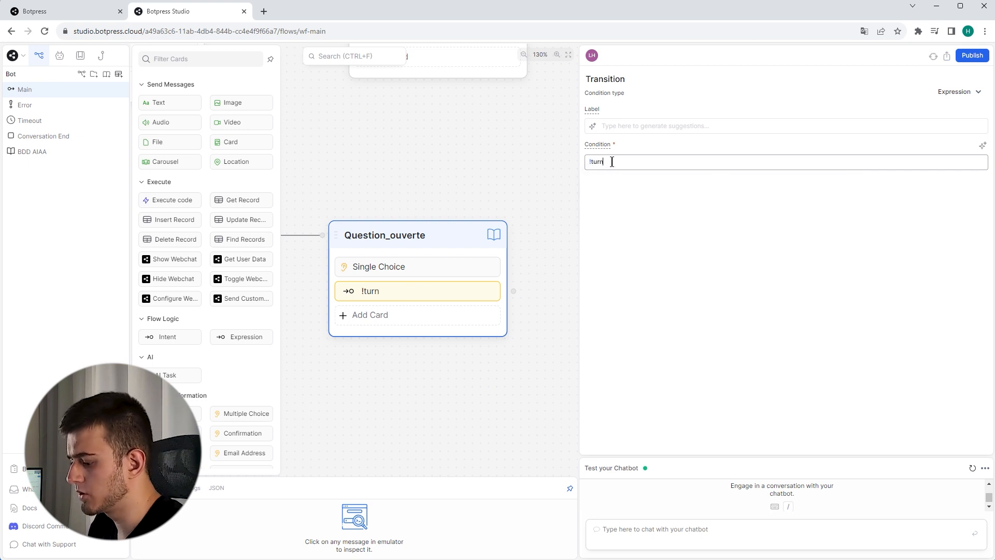
pyautogui.write('.')
pyautogui.press('Tab')
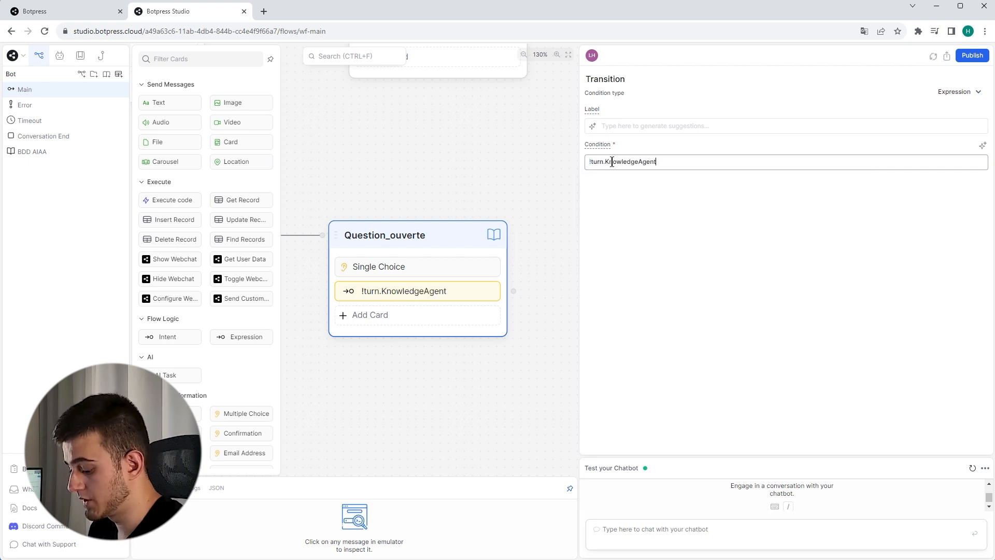
pyautogui.write('.res')
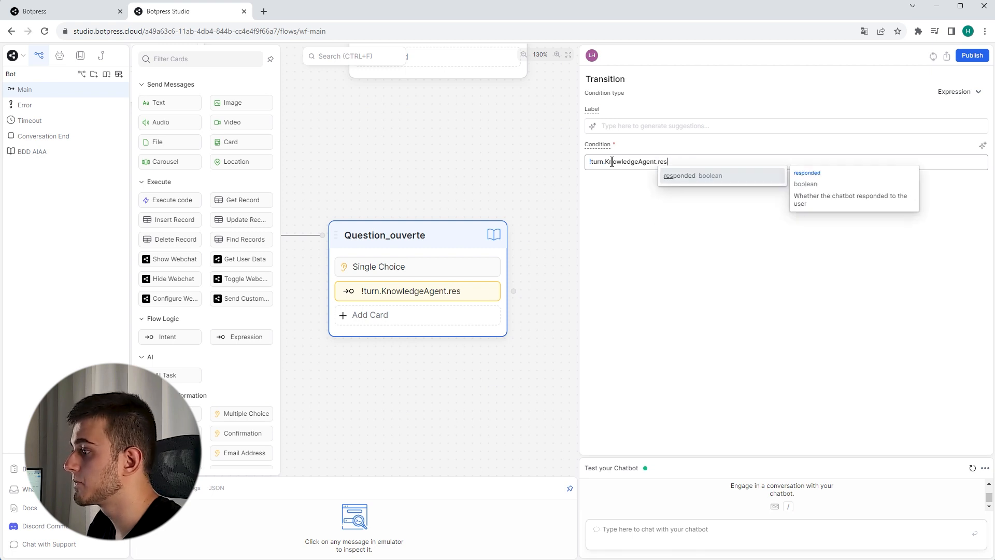
pyautogui.press('Tab')
pyautogui.click(389, 209)
# Create a standard node linked from the !turn.KnowledgeAgent.responded transition and name it "Erreur".
pyautogui.hscroll(3, 386, 203)
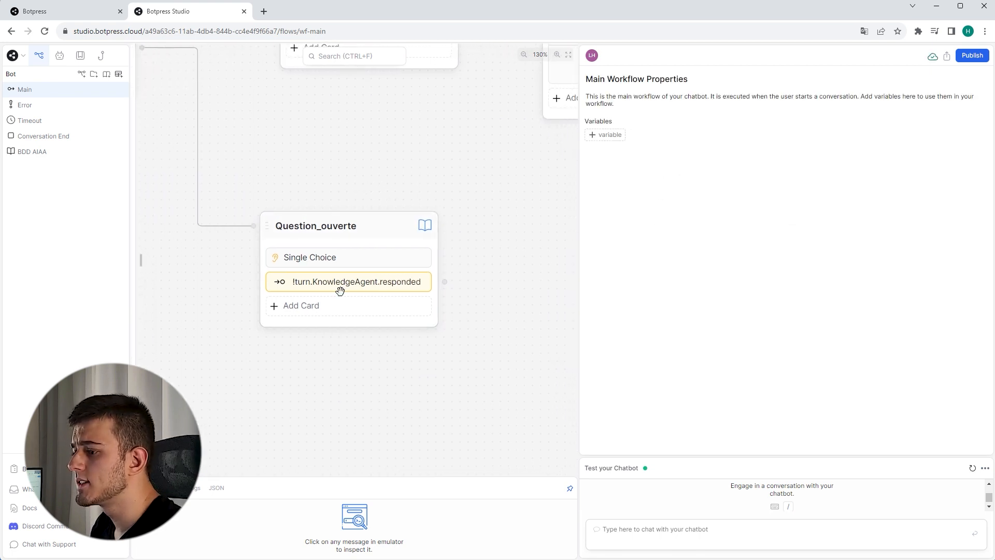
pyautogui.scroll(-3, 443, 254)
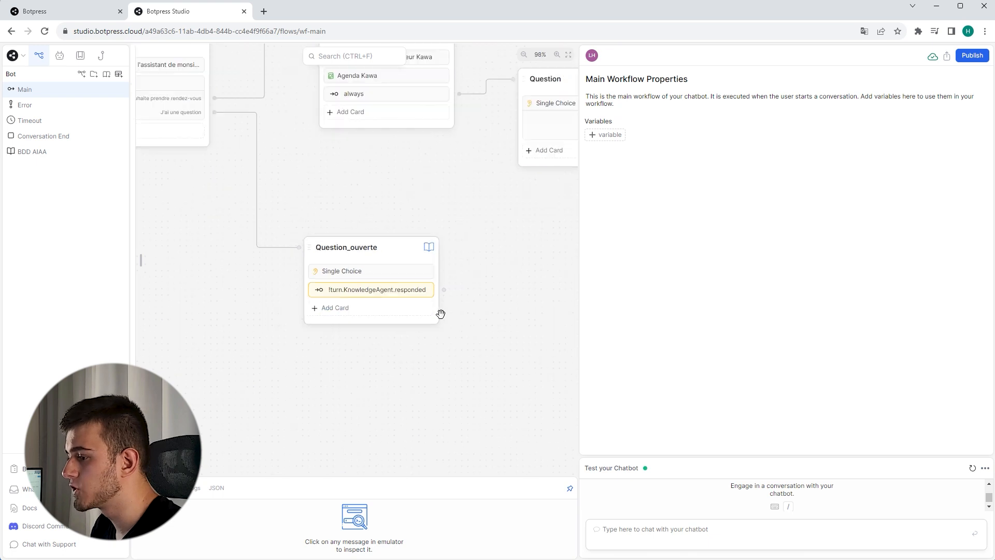
pyautogui.hscroll(2, 403, 278)
pyautogui.moveTo(387, 271); pyautogui.dragTo(508, 293)
pyautogui.click(525, 307)
pyautogui.moveTo(491, 259); pyautogui.dragTo(421, 206)
pyautogui.click(479, 262)
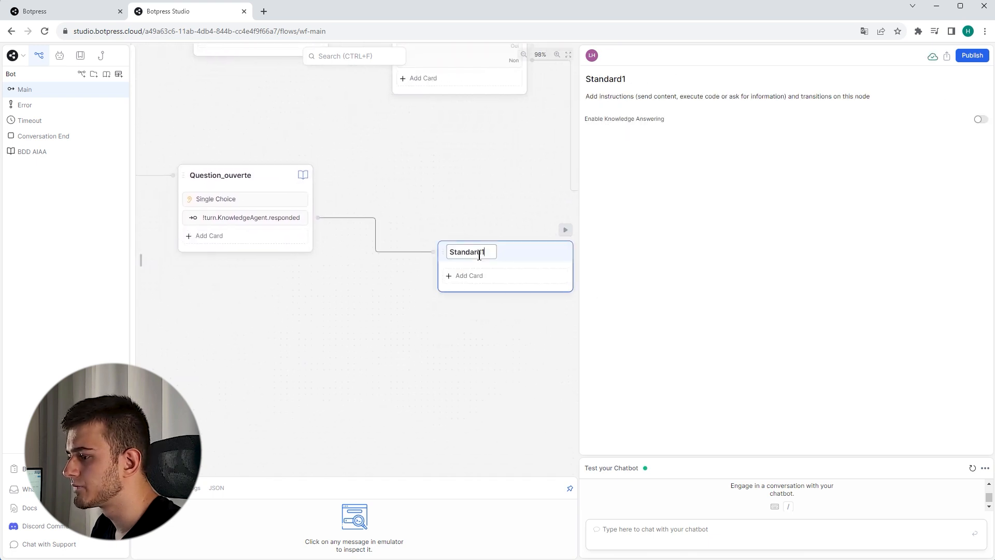
pyautogui.doubleClick(480, 252)
pyautogui.write('Erreur')
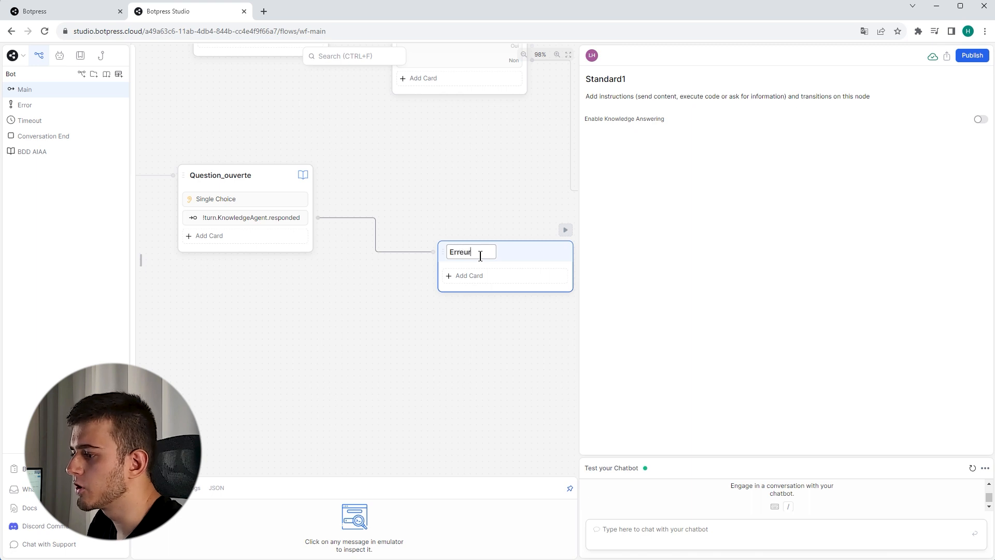
pyautogui.click(413, 171)
# Add a Text card to the Erreur node with the message "Désolé, je n'ai pas la réponse à votre question".
pyautogui.scroll(-2, 413, 171)
pyautogui.click(432, 230)
pyautogui.moveTo(161, 102); pyautogui.dragTo(409, 271)
pyautogui.click(658, 129)
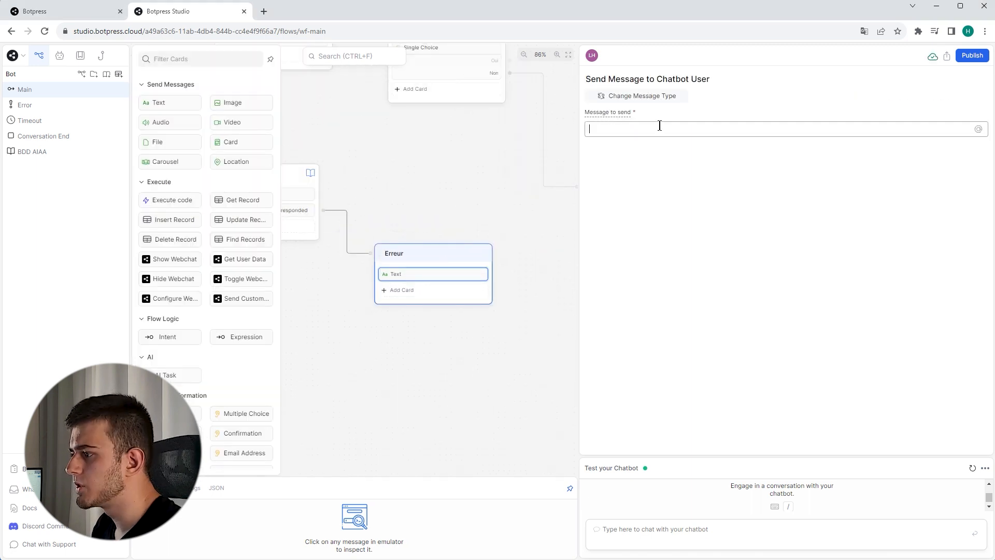
pyautogui.write("Désolé, je n'ai pas la réponse à votre question")
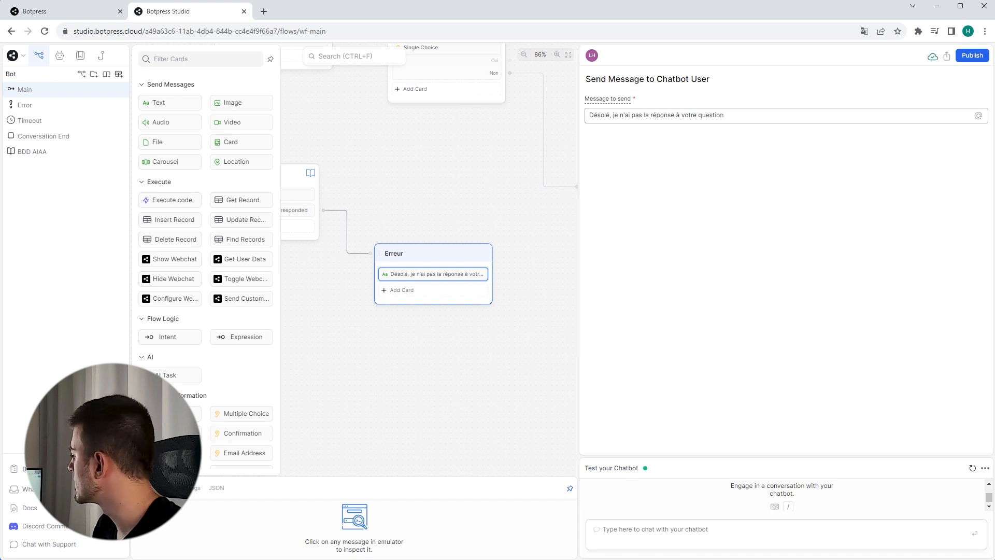
pyautogui.click(398, 193)
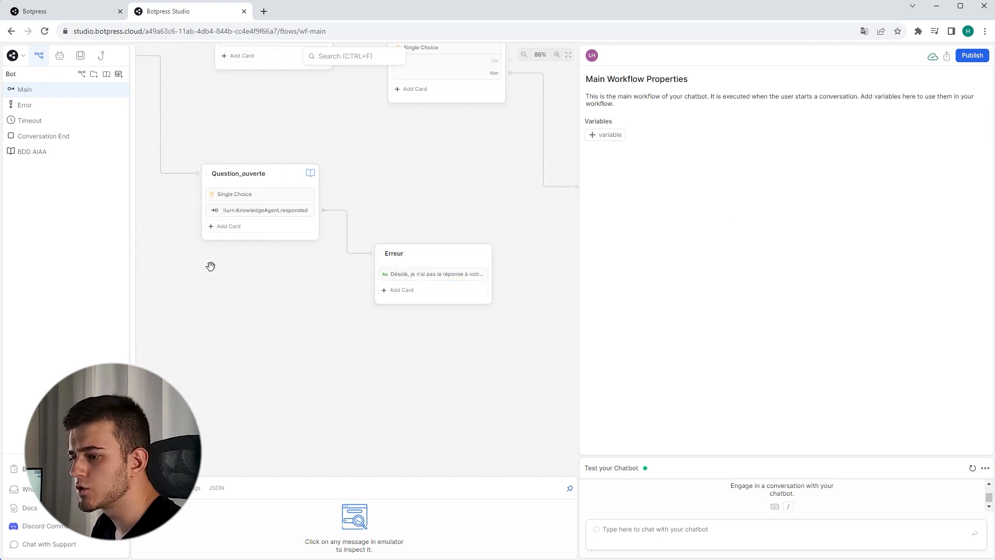
# Add an "always" Expression transition to the Erreur node and link it to the Question node.
pyautogui.click(397, 292)
pyautogui.moveTo(224, 336); pyautogui.dragTo(424, 288)
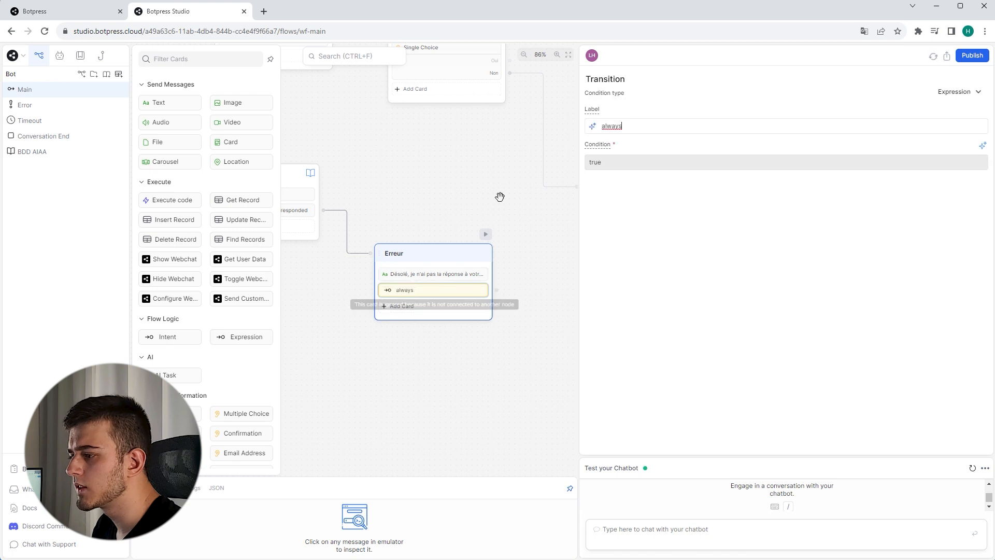
pyautogui.moveTo(505, 292); pyautogui.dragTo(508, 388)
pyautogui.moveTo(501, 389); pyautogui.dragTo(358, 123)
# Link the Oui choice of the Question node to the Question_ouverte node.
pyautogui.scroll(-1, 450, 227)
pyautogui.moveTo(479, 177); pyautogui.dragTo(211, 283)
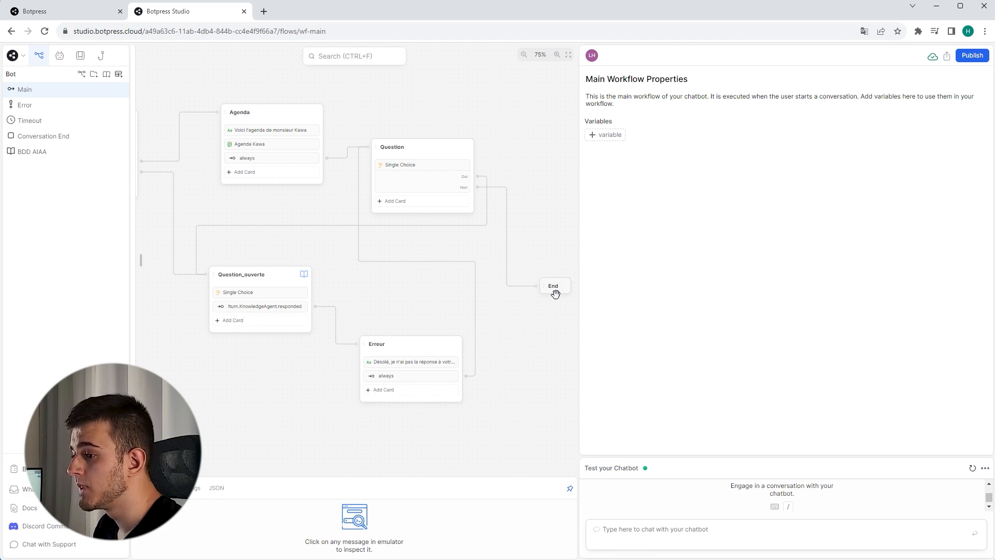
# Add an "always" Expression transition to the Question_ouverte node and link it to the Question node.
pyautogui.scroll(-4, 428, 298)
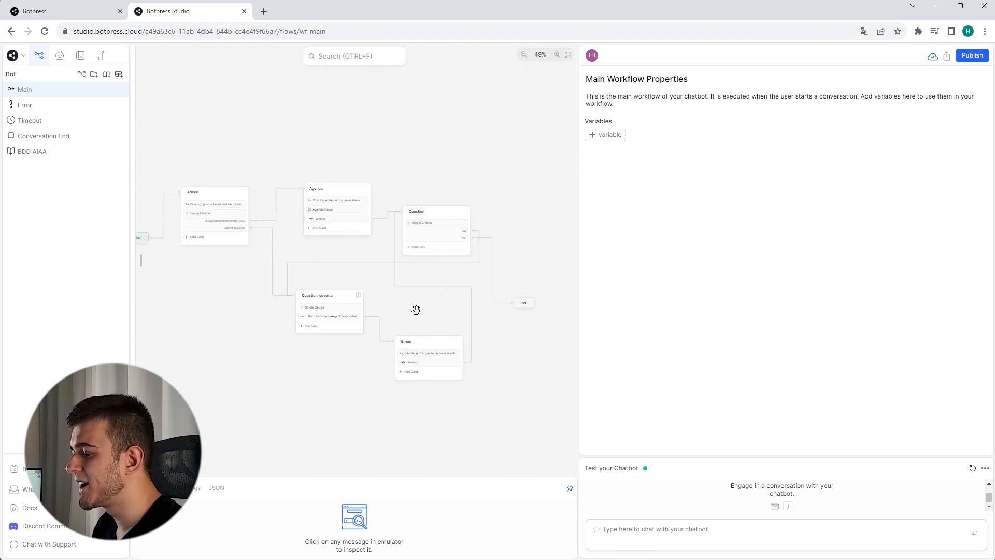
pyautogui.scroll(4, 415, 309)
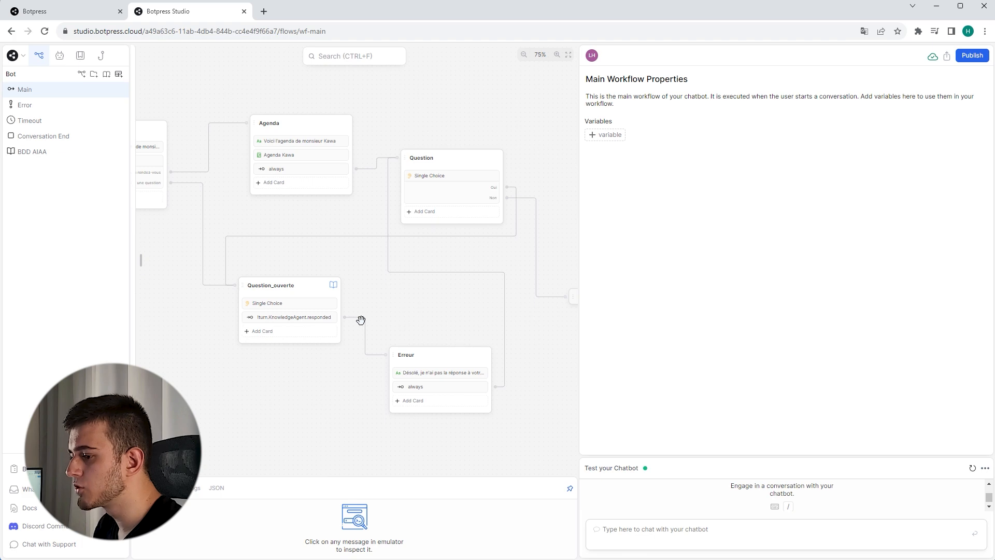
pyautogui.scroll(1, 368, 319)
pyautogui.scroll(2, 402, 311)
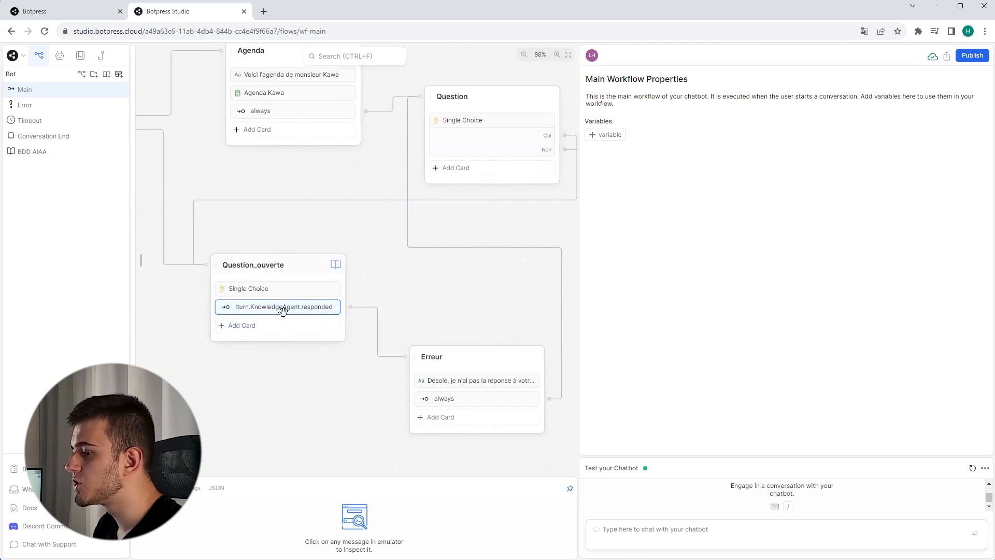
pyautogui.click(527, 123)
pyautogui.press('Escape')
pyautogui.click(237, 334)
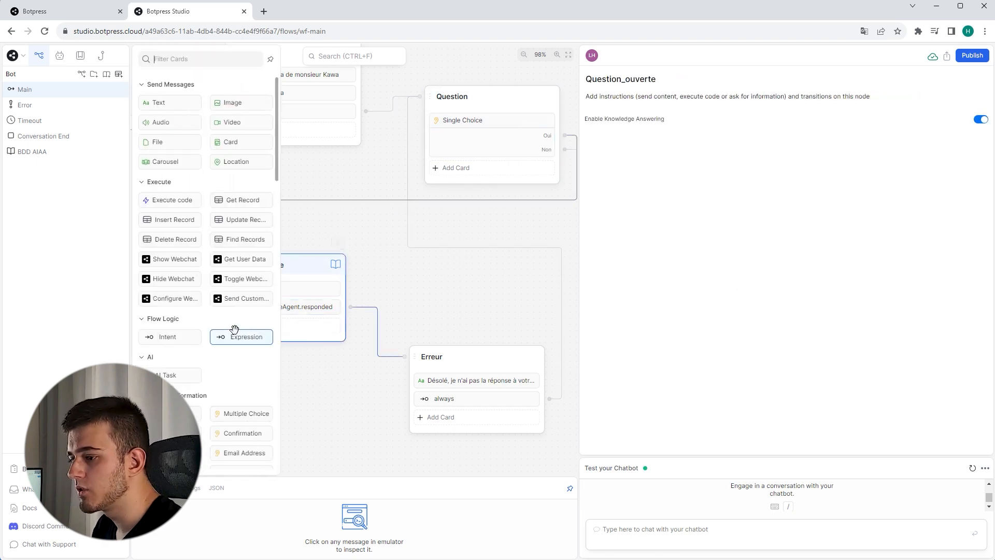
pyautogui.click(228, 336)
pyautogui.press('Escape')
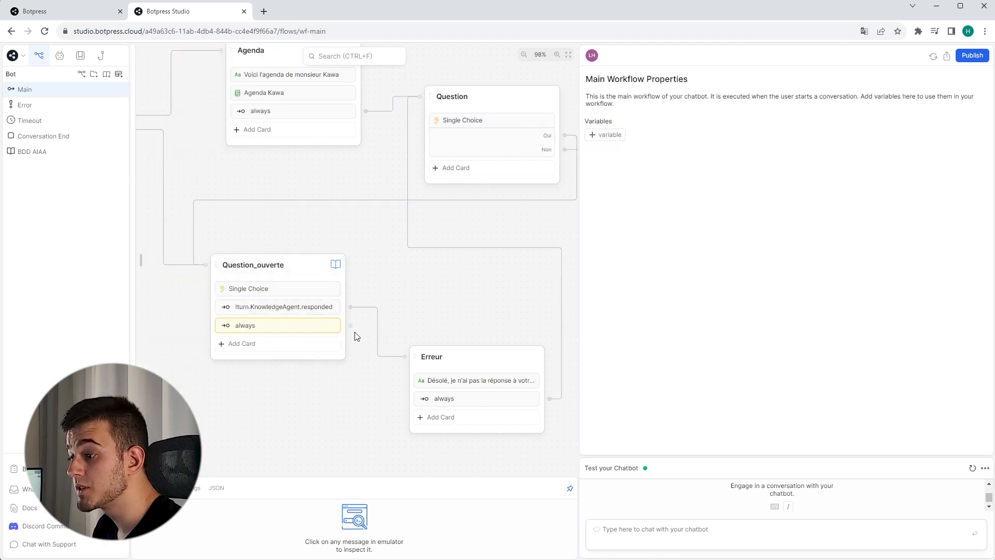
pyautogui.moveTo(350, 325); pyautogui.dragTo(428, 97)
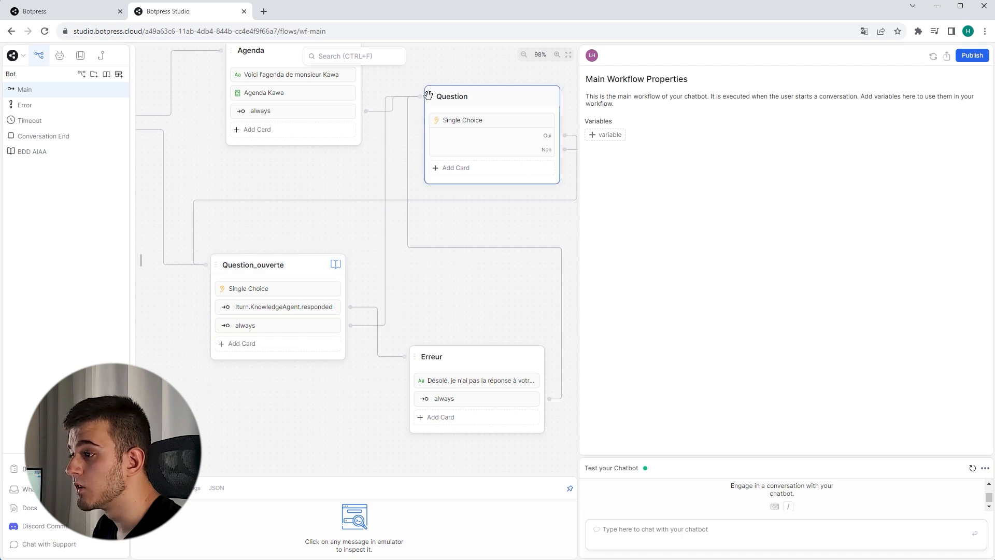
# Test the chatbot by sending "Bonjour" and choosing "Je souhaite prendre rendez-vous".
pyautogui.scroll(-5, 429, 238)
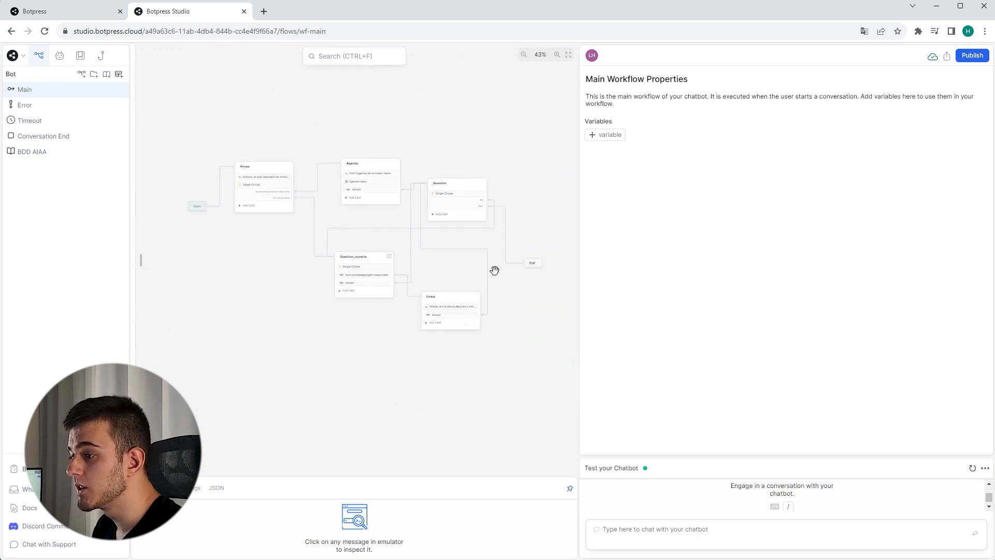
pyautogui.click(662, 527)
pyautogui.write('Bonjour')
pyautogui.press('Return')
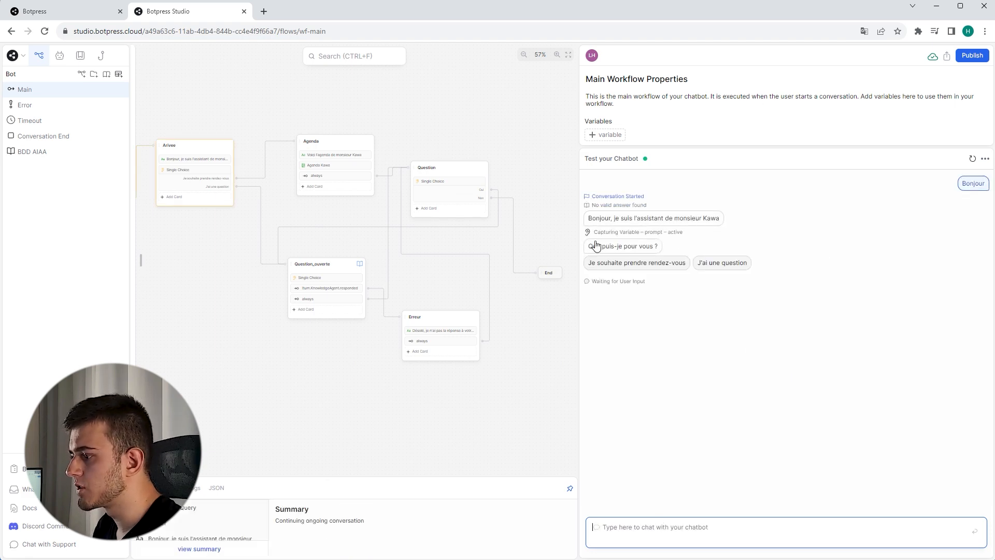
pyautogui.click(674, 265)
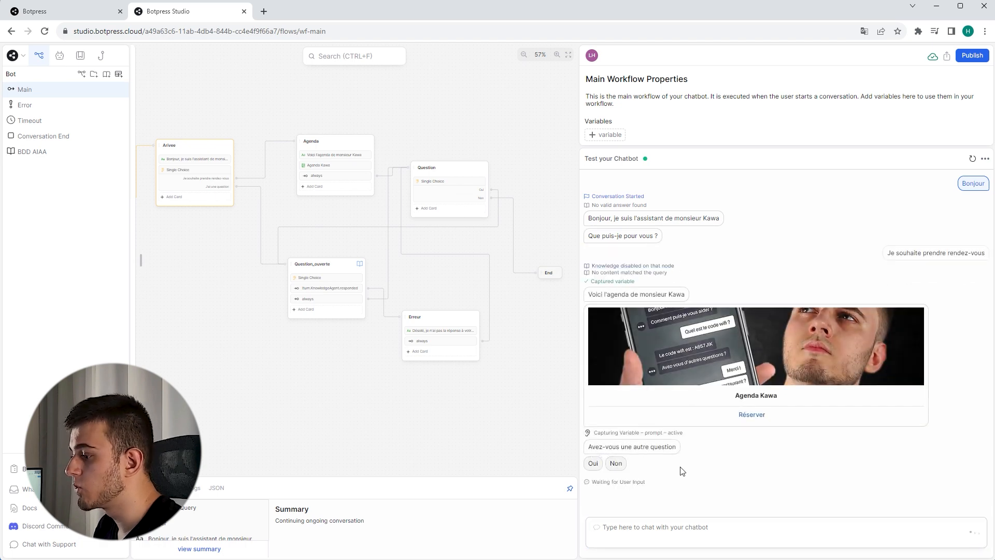
# Answer Oui to the further-question prompt and ask the chatbot "Donne moi un exemple concret de niche à lancer de le AIAA".
pyautogui.click(593, 464)
pyautogui.click(650, 539)
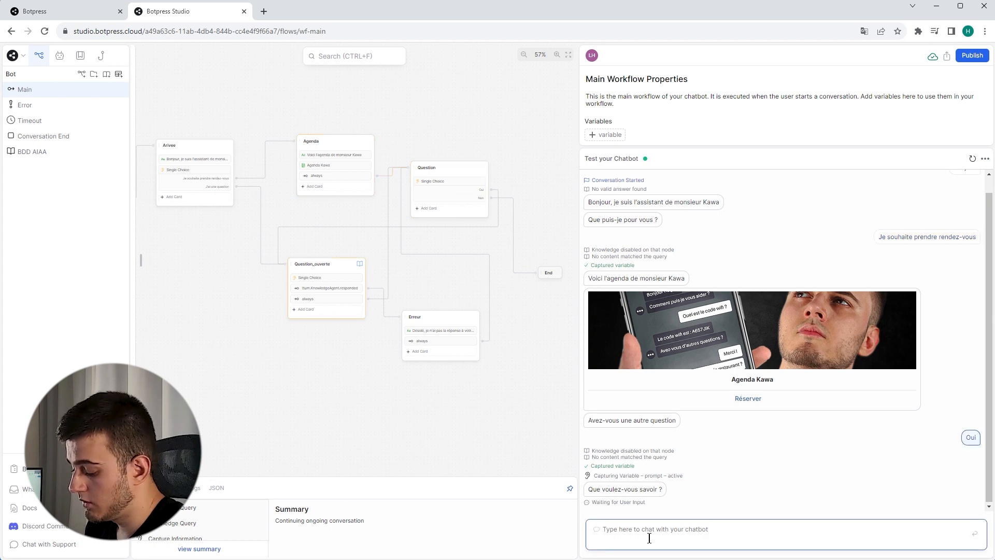
pyautogui.write('Donne ')
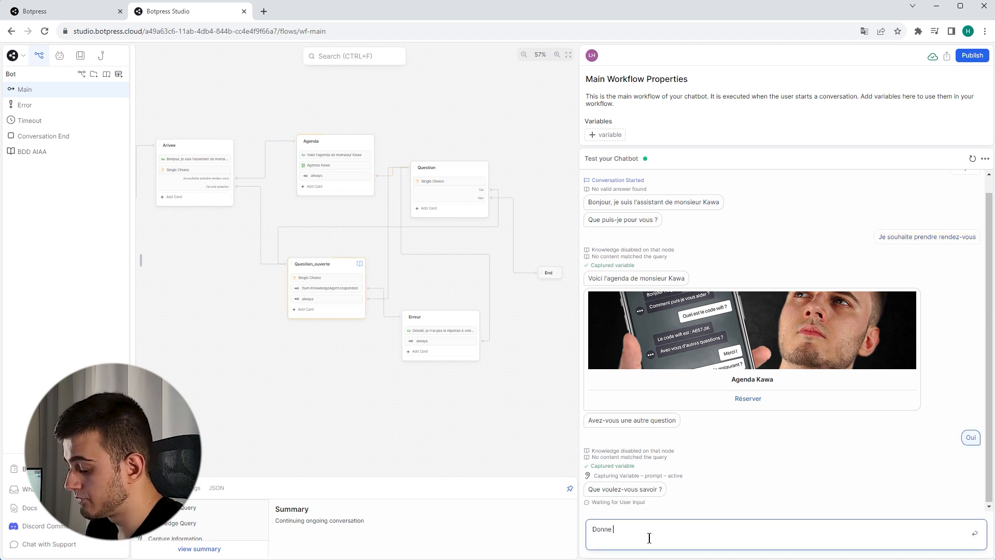
pyautogui.write('moi un exemp')
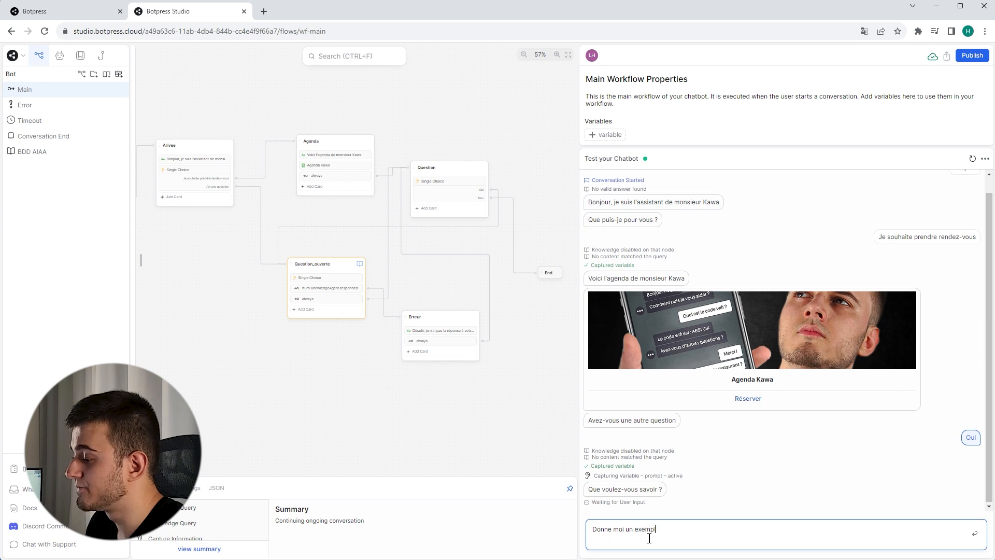
pyautogui.write('le concret de niche à lan')
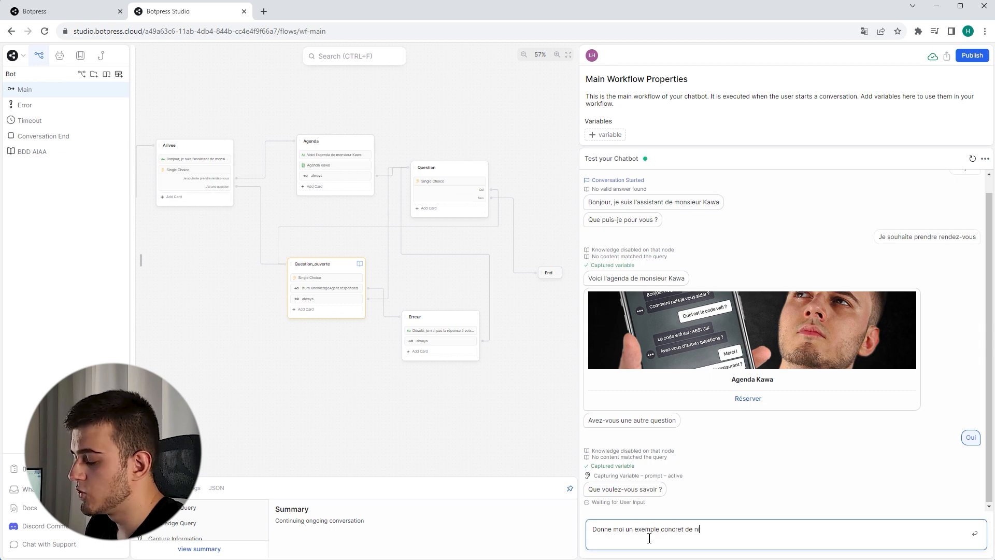
pyautogui.write('cer de le AIAA')
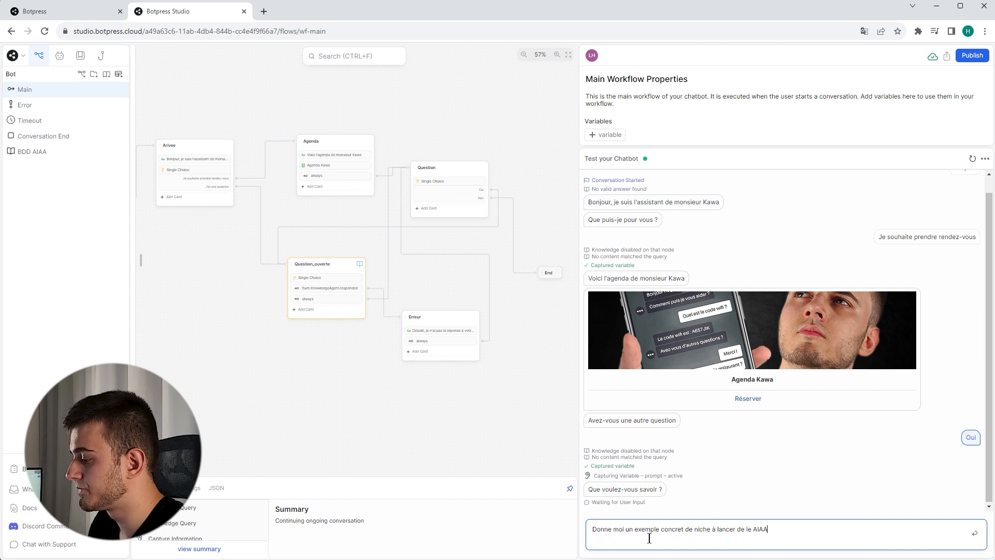
pyautogui.press('Return')
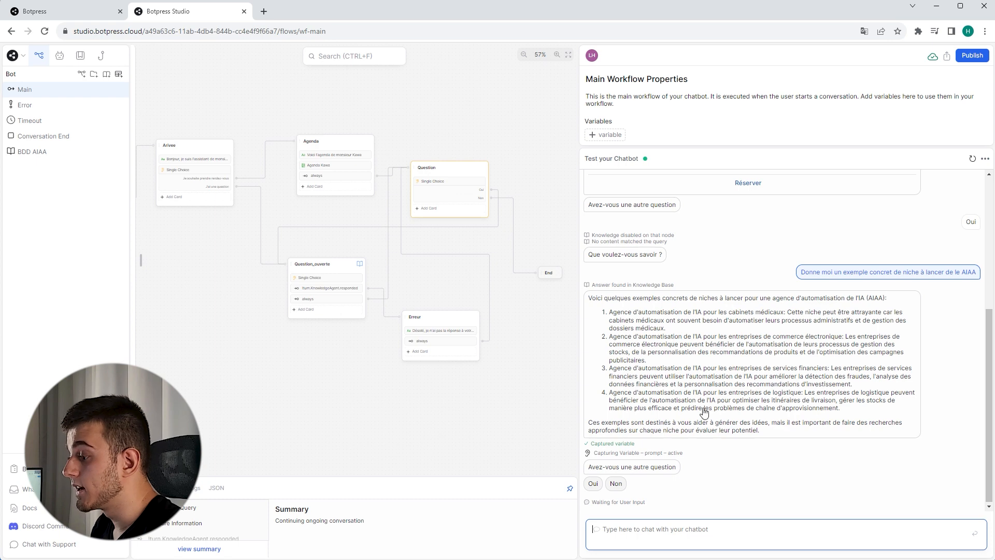
# Answer Non to the further-question prompt in the chatbot test to end the conversation.
pyautogui.scroll(-2, 393, 268)
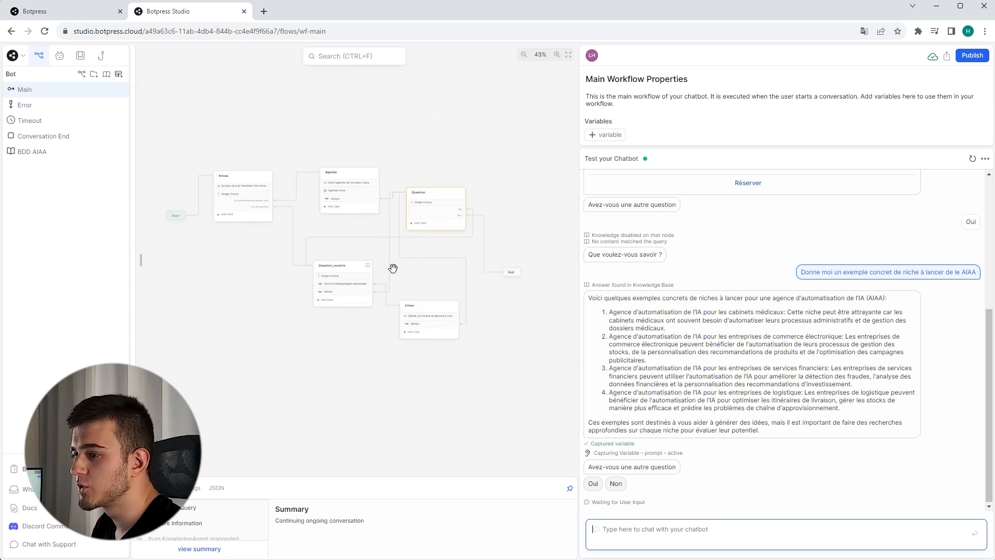
pyautogui.moveTo(393, 268); pyautogui.dragTo(410, 279)
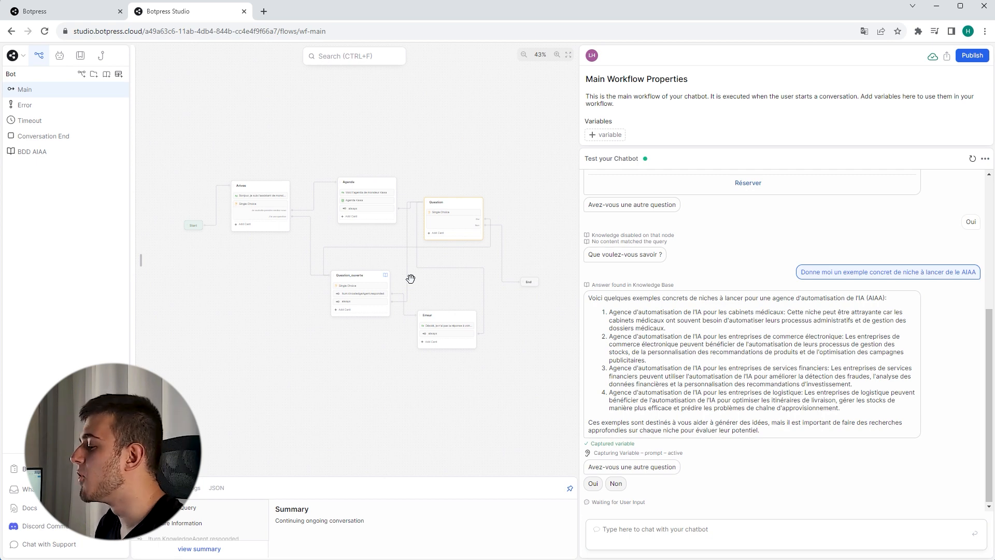
pyautogui.moveTo(410, 279); pyautogui.dragTo(456, 307)
pyautogui.moveTo(514, 177); pyautogui.dragTo(449, 163)
pyautogui.scroll(2, 360, 187)
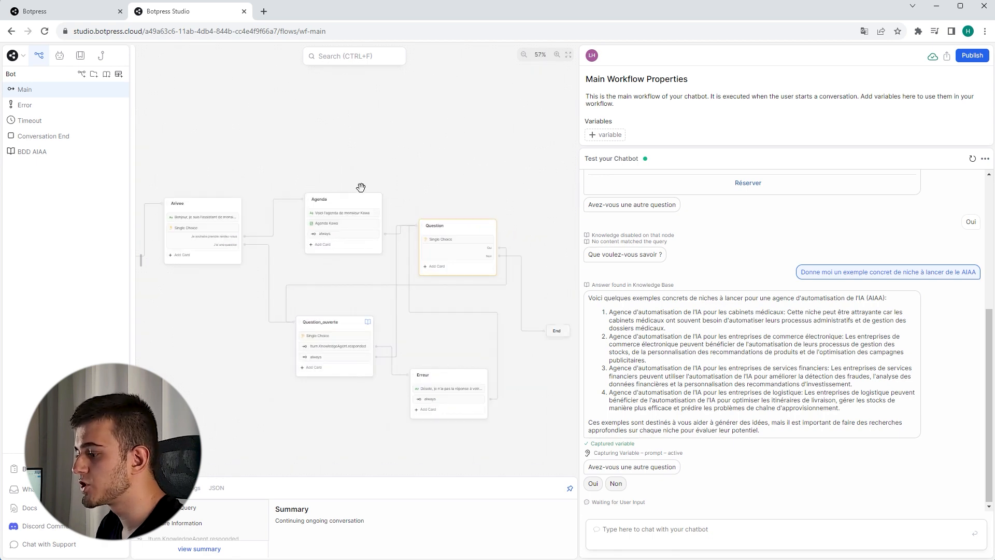
pyautogui.click(614, 485)
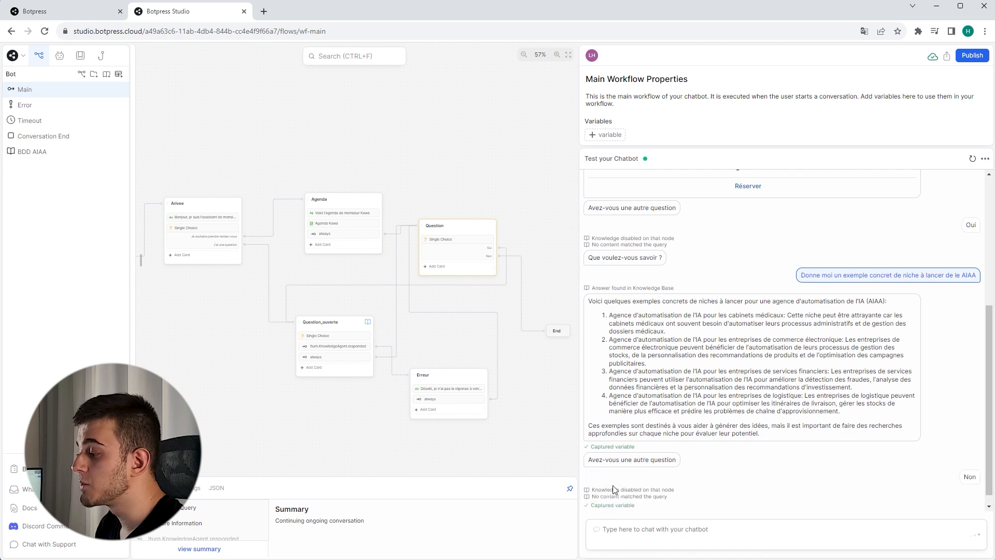
pyautogui.scroll(-1, 554, 384)
pyautogui.click(408, 176)
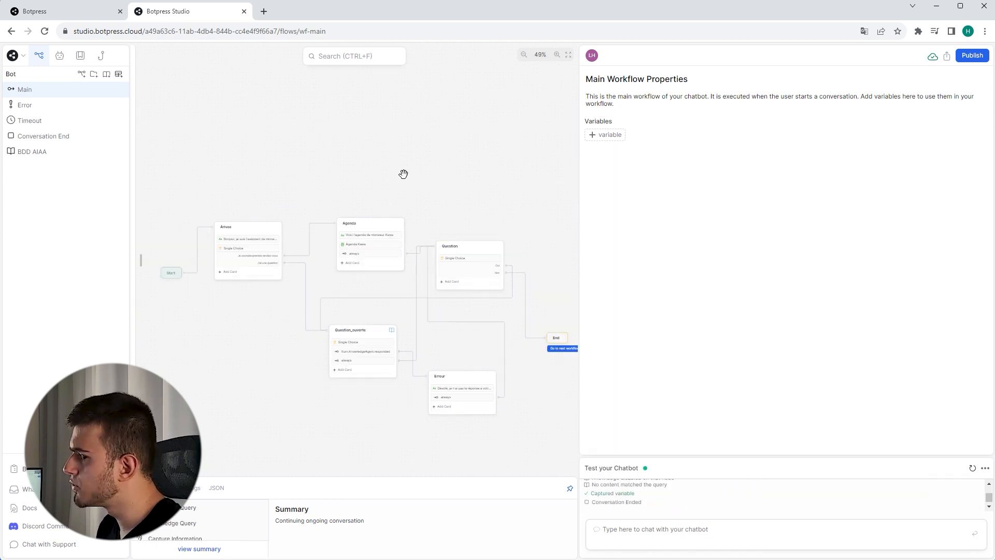
# Examine the Translator Agent's configuration among the disabled agents, leaving its settings as they are.
pyautogui.click(60, 61)
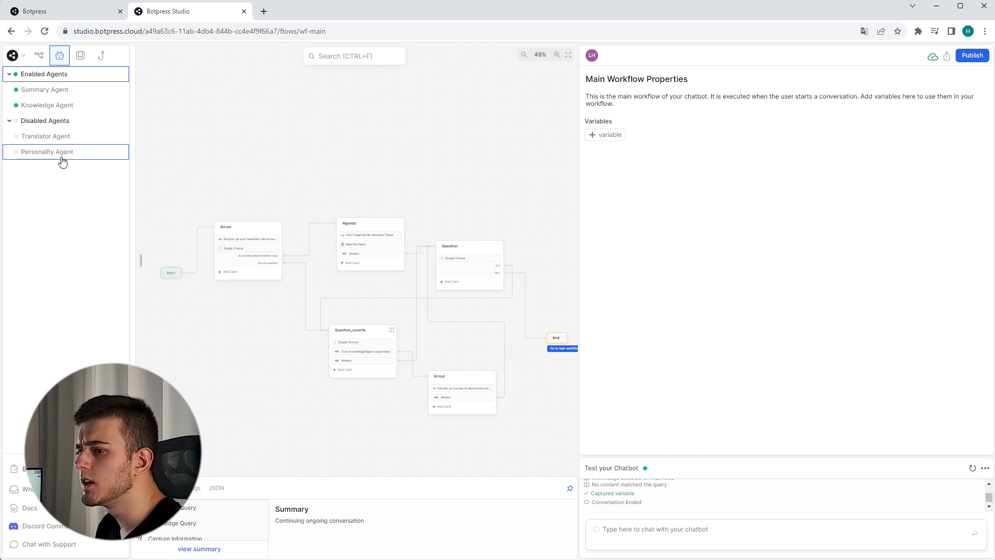
pyautogui.click(58, 138)
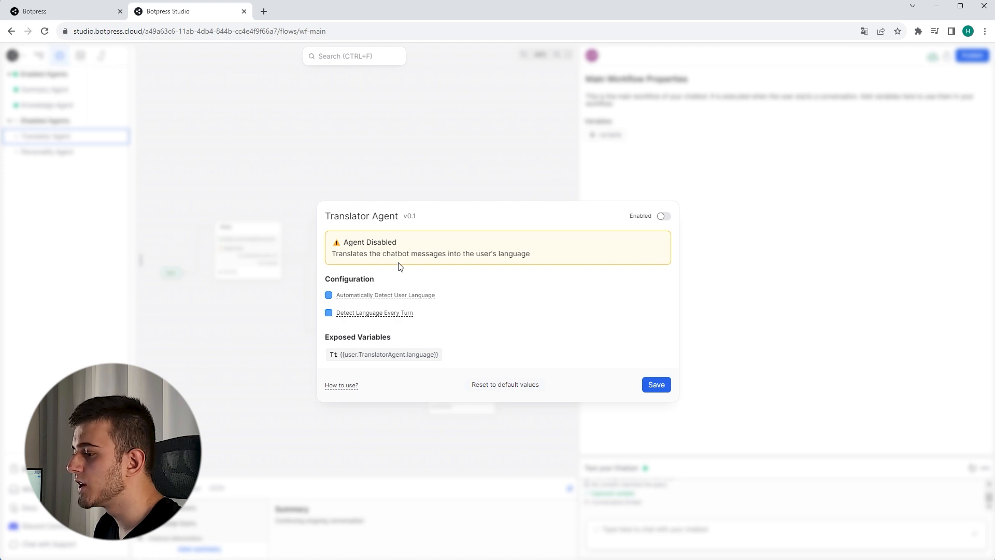
pyautogui.click(299, 113)
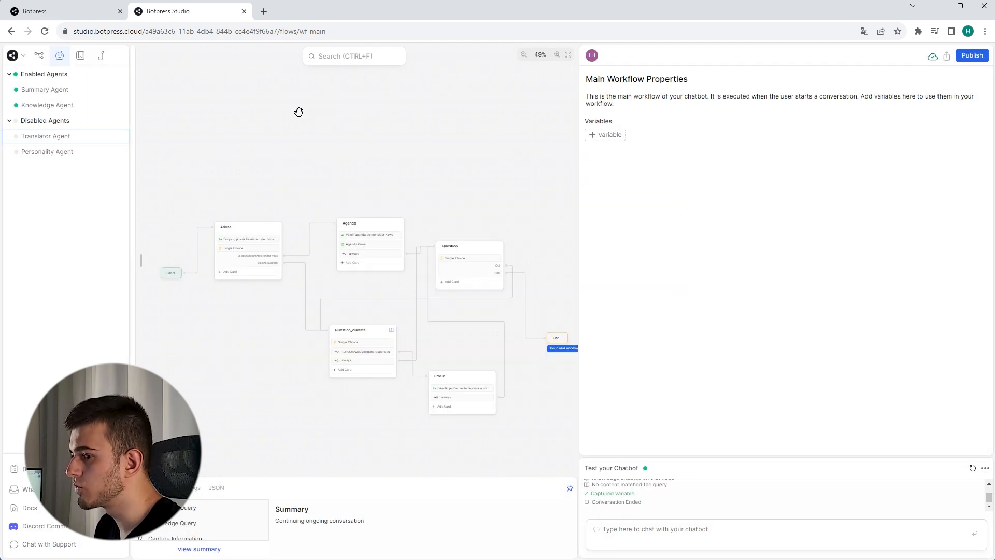
# Enable the Personality Agent with the description "Tu dois écrire avec beaucoup de smiley" and save it.
pyautogui.click(57, 150)
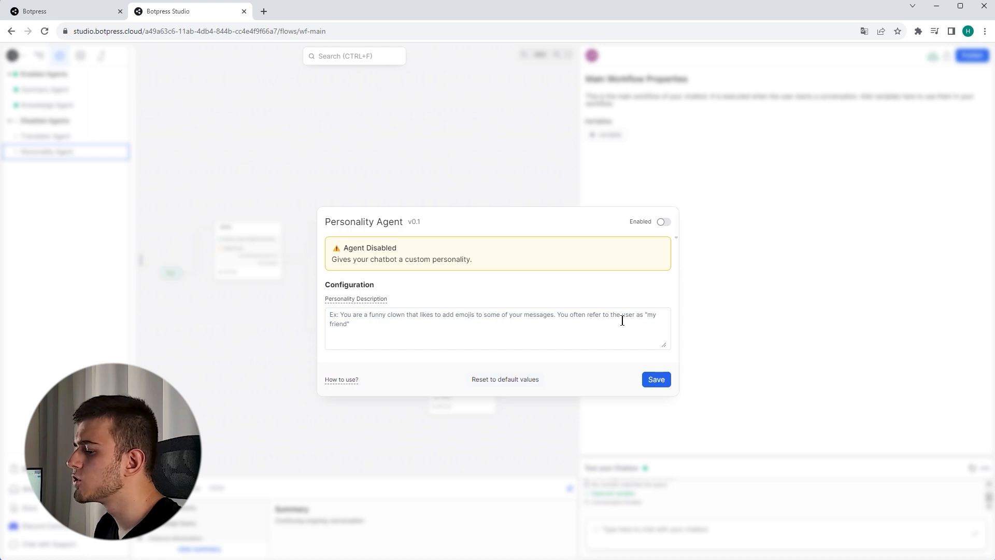
pyautogui.click(664, 222)
pyautogui.click(522, 329)
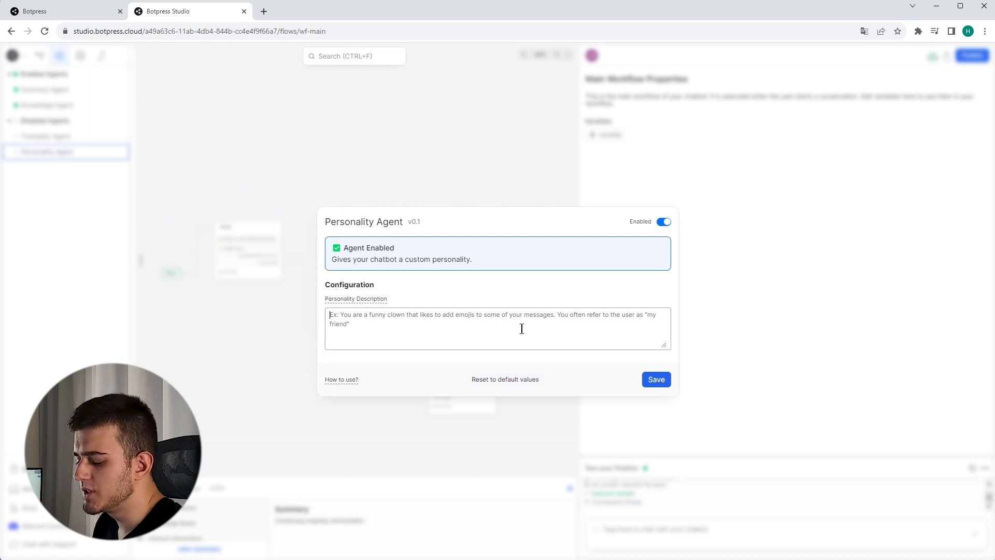
pyautogui.write('Tu dois é')
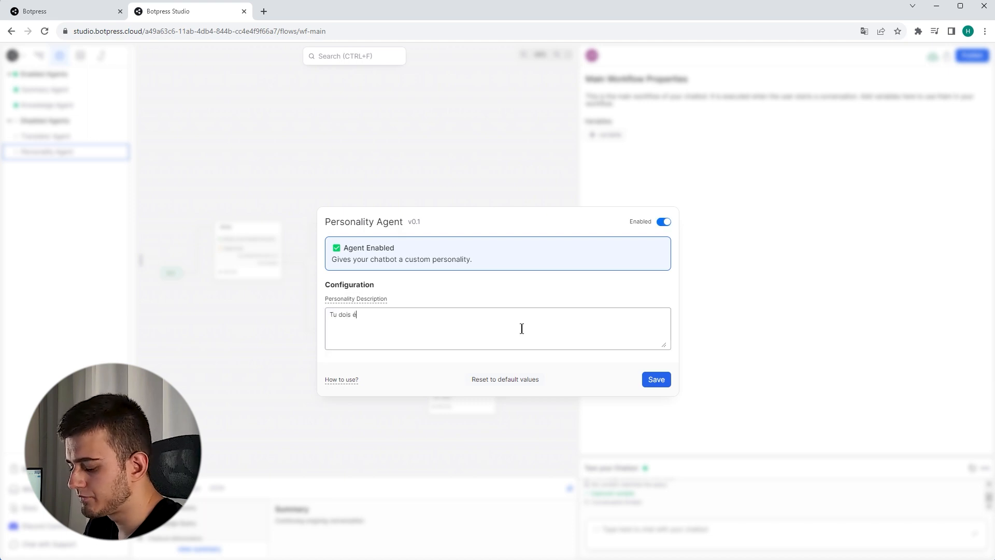
pyautogui.write('crire avec beaucou')
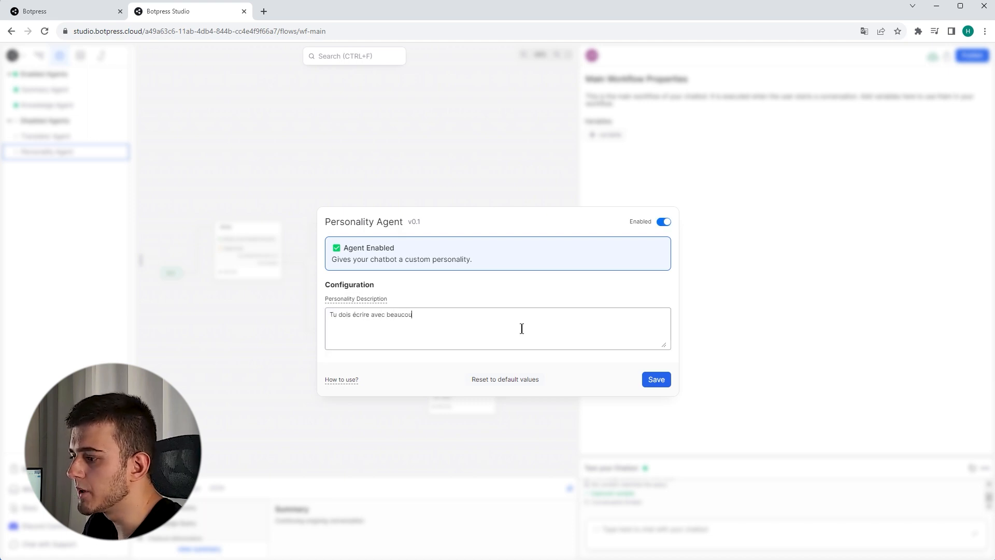
pyautogui.write("p d'emojis")
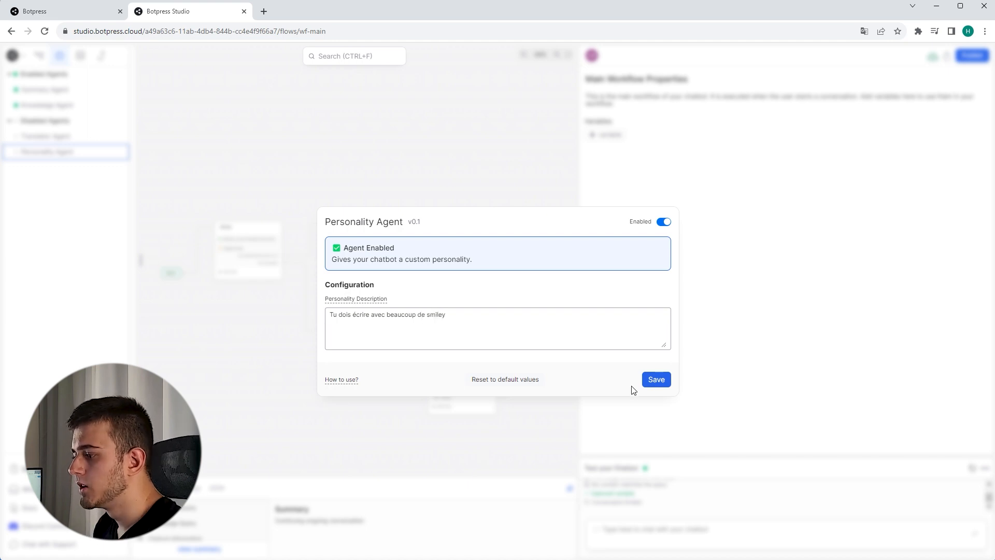
pyautogui.click(656, 380)
# Restart the chatbot test, send "Bonjour" and choose "J'ai une question".
pyautogui.click(973, 468)
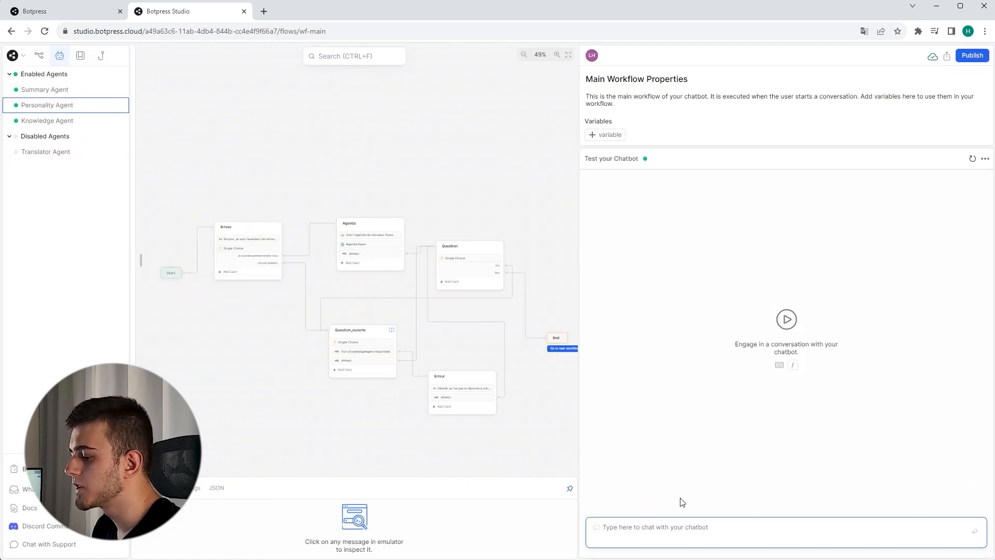
pyautogui.write('Bonjour')
pyautogui.press('Return')
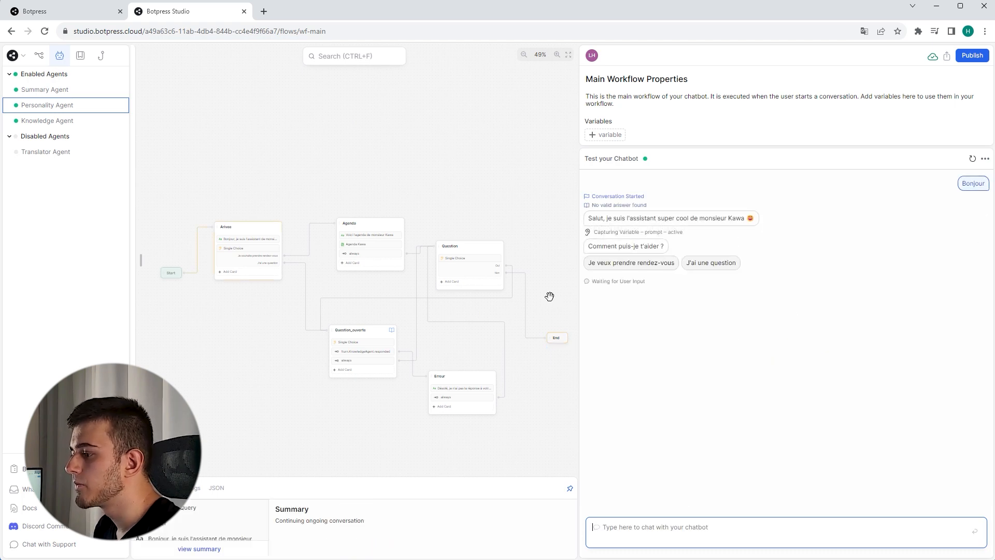
pyautogui.click(713, 264)
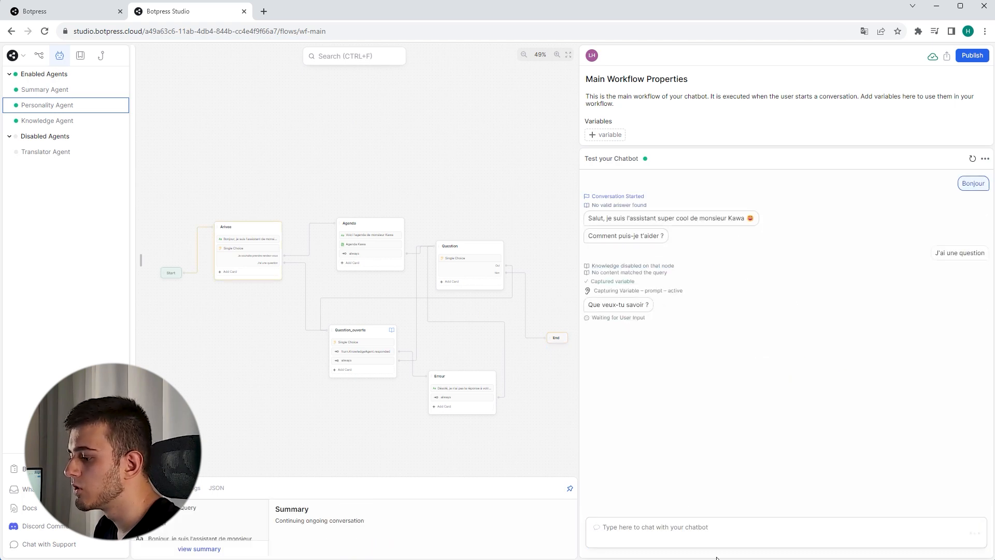
# Ask the chatbot "Qu'est-ce qu'une AIAA ?" to check how the personality affects its answer.
pyautogui.click(713, 537)
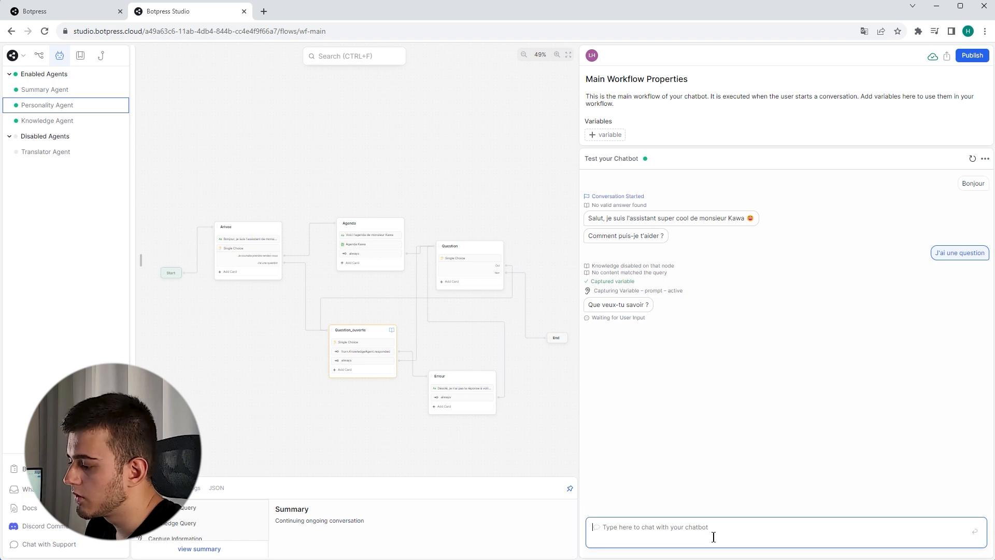
pyautogui.write("Qu'es")
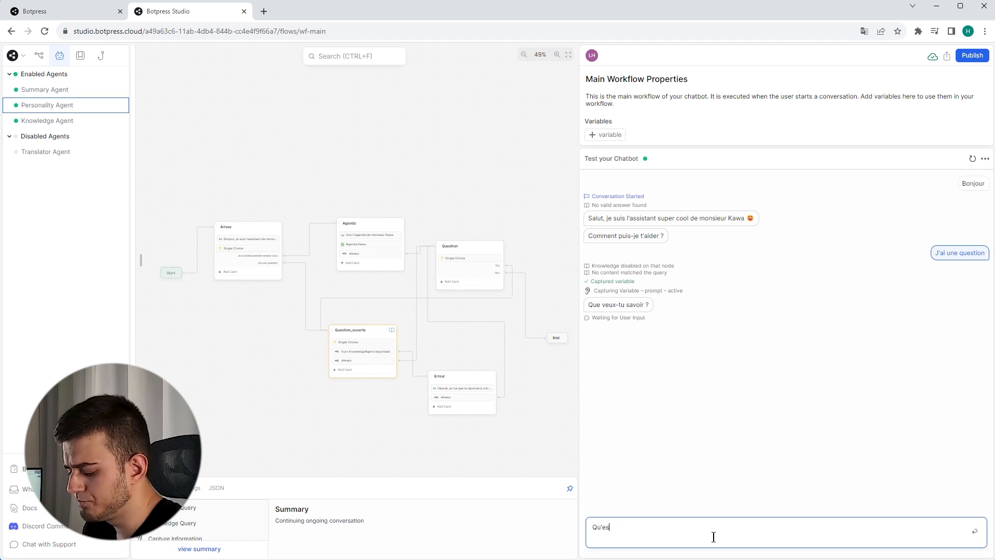
pyautogui.write("t-ce qu'une AIAA ?")
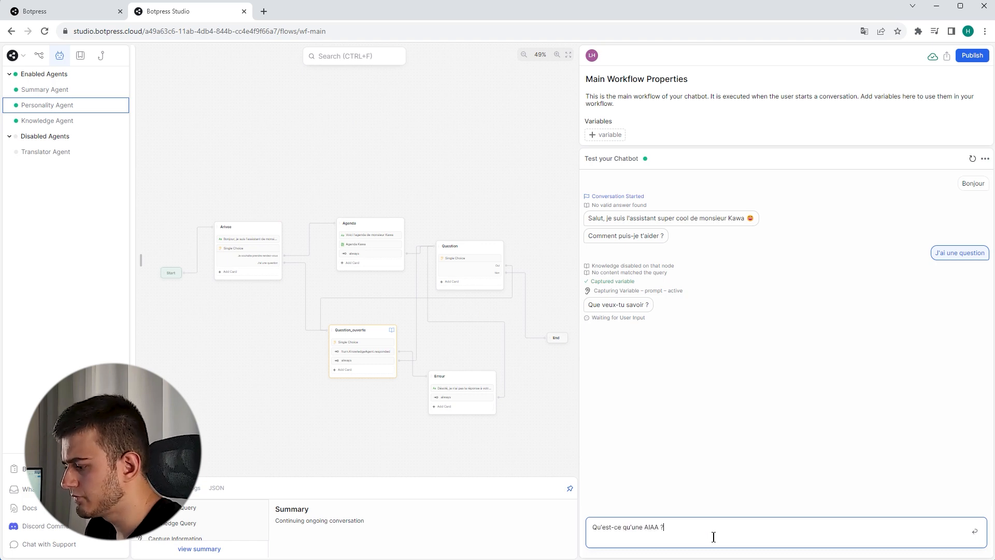
pyautogui.press('Return')
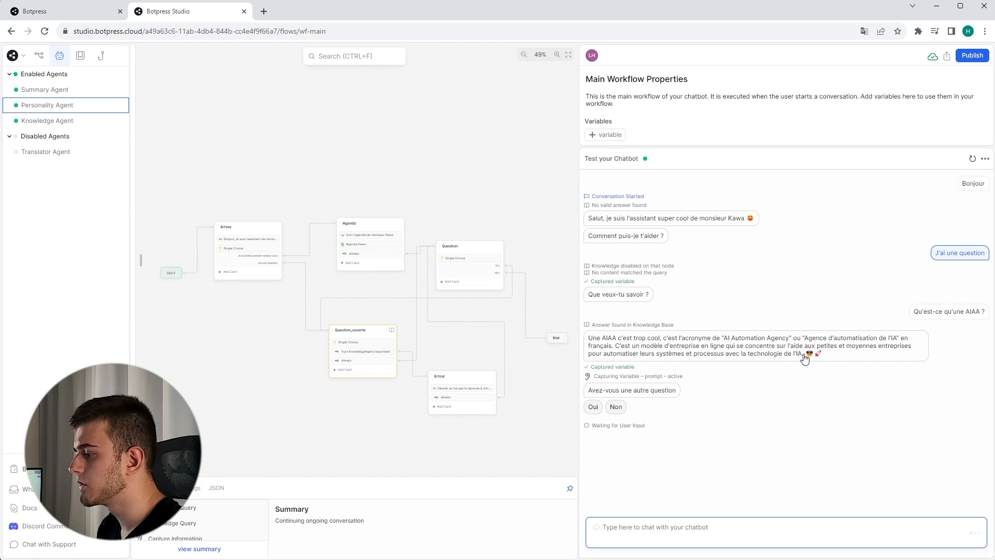
pyautogui.click(807, 358)
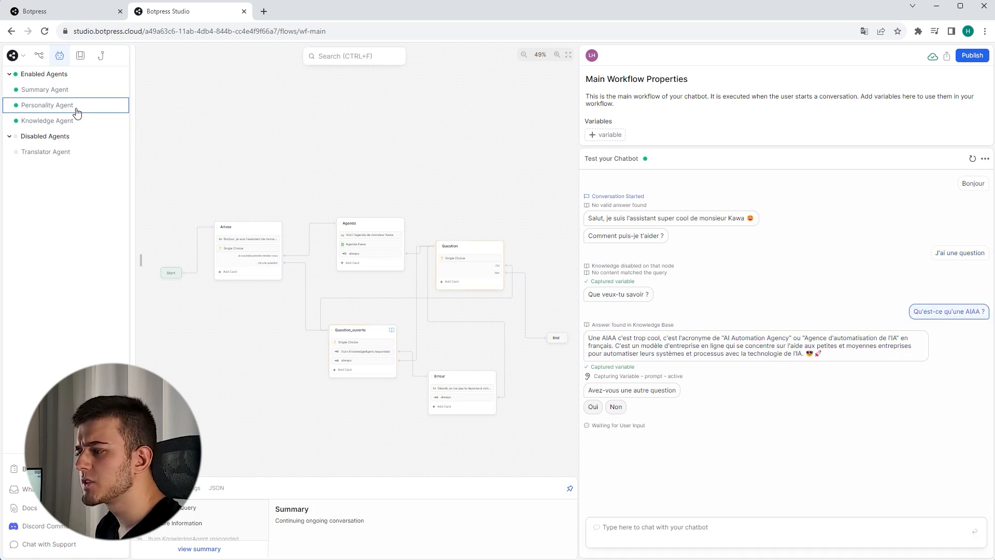
# Disable the Personality Agent and save the change.
pyautogui.click(77, 113)
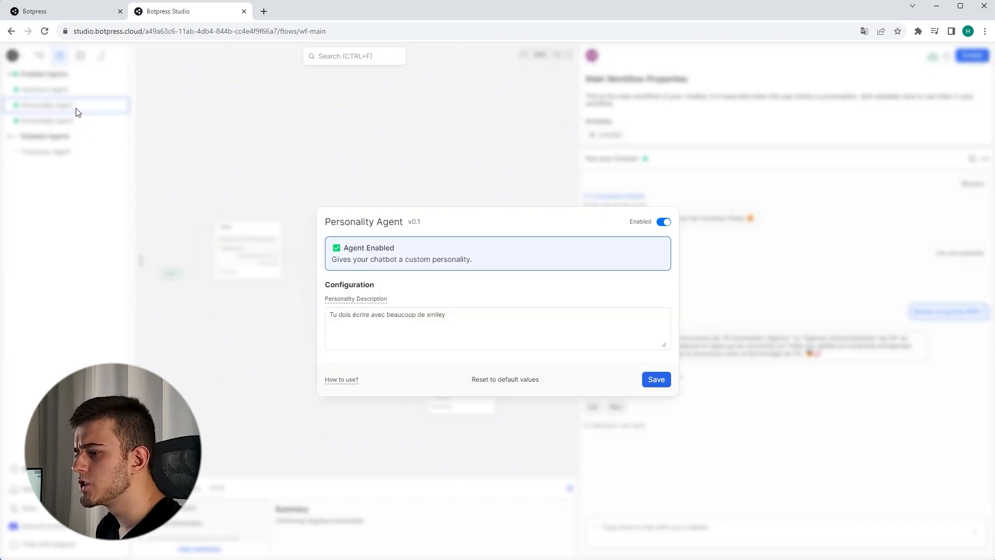
pyautogui.click(509, 335)
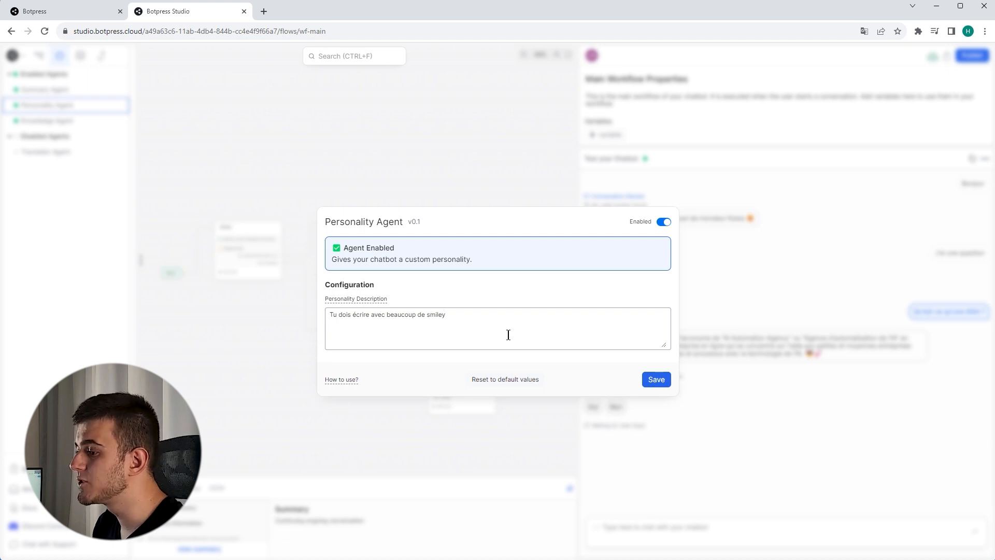
pyautogui.click(664, 222)
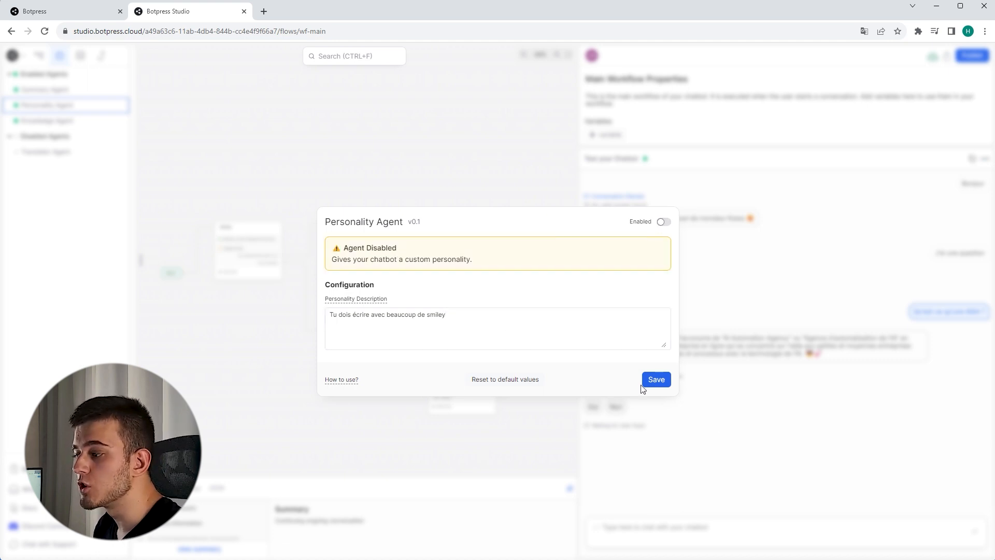
pyautogui.click(656, 379)
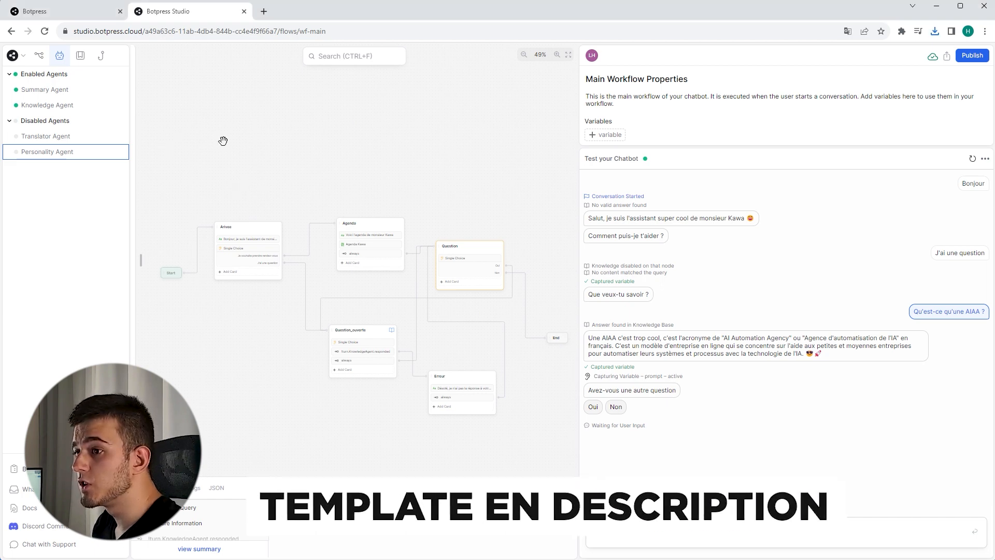
# Create a new chatbot from the dashboard, backing out of the document question setup and dismissing the studio overview.
pyautogui.click(22, 57)
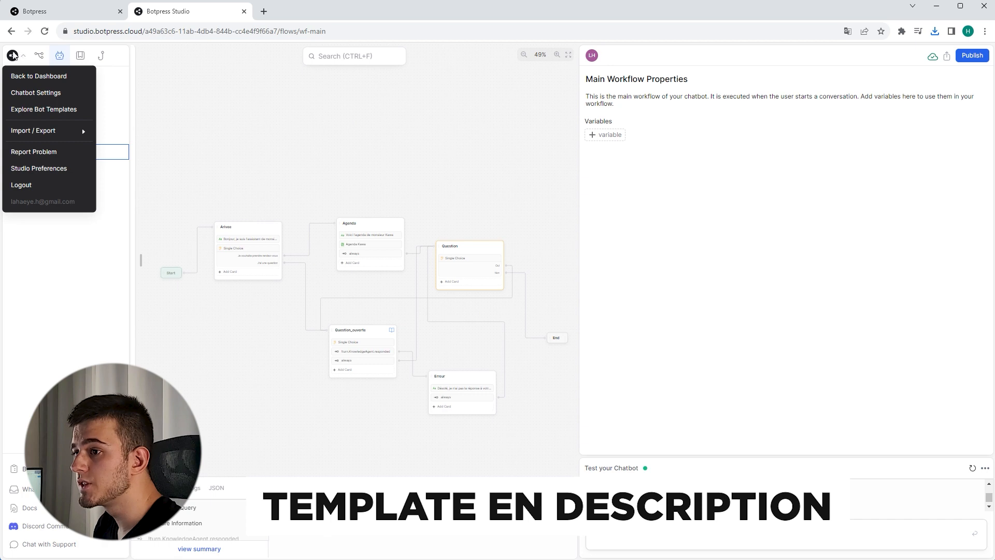
pyautogui.click(22, 76)
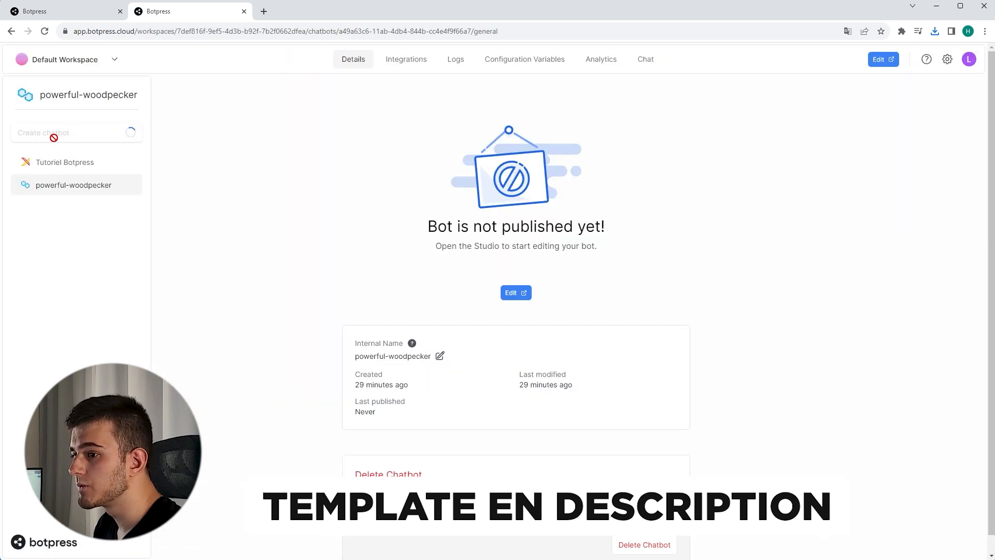
pyautogui.click(493, 278)
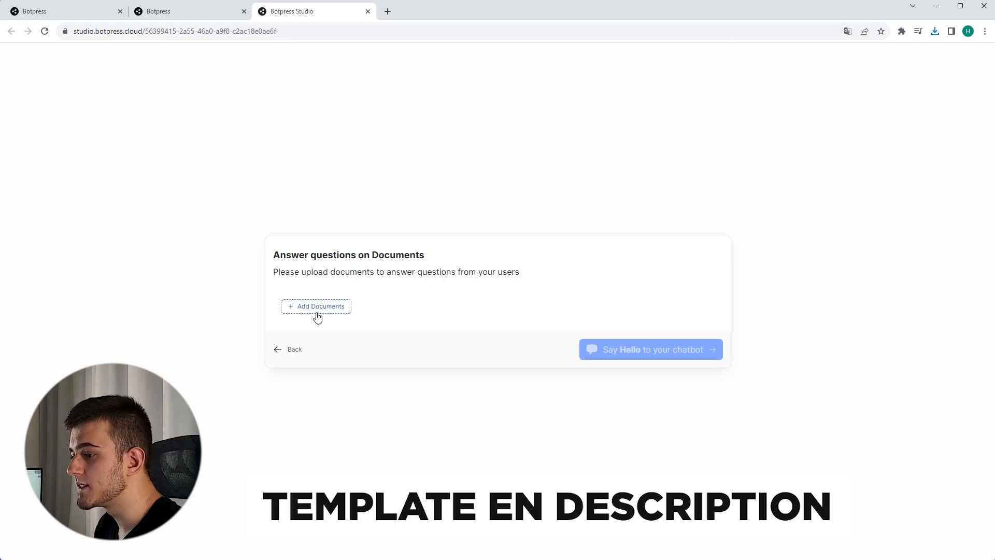
pyautogui.click(291, 356)
pyautogui.click(294, 360)
pyautogui.click(385, 418)
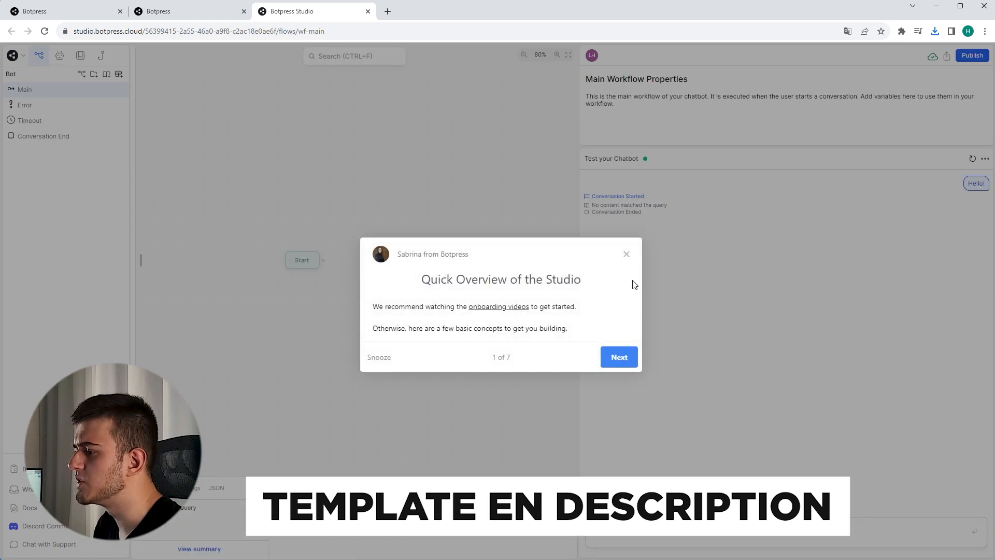
pyautogui.click(627, 254)
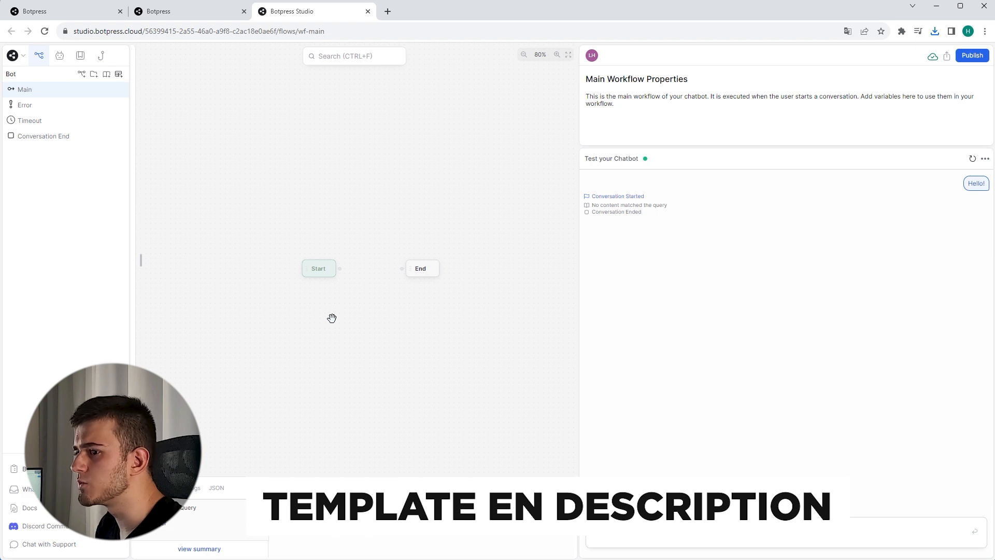
# Import the template's bot archive file into the new chatbot, overwriting its current content, and look over the imported main workflow.
pyautogui.click(15, 57)
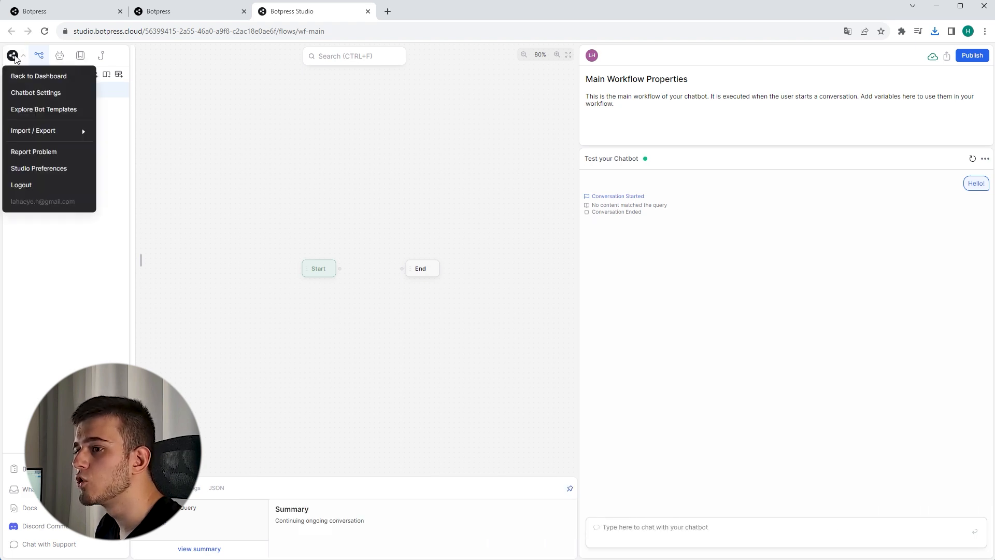
pyautogui.moveTo(51, 129)
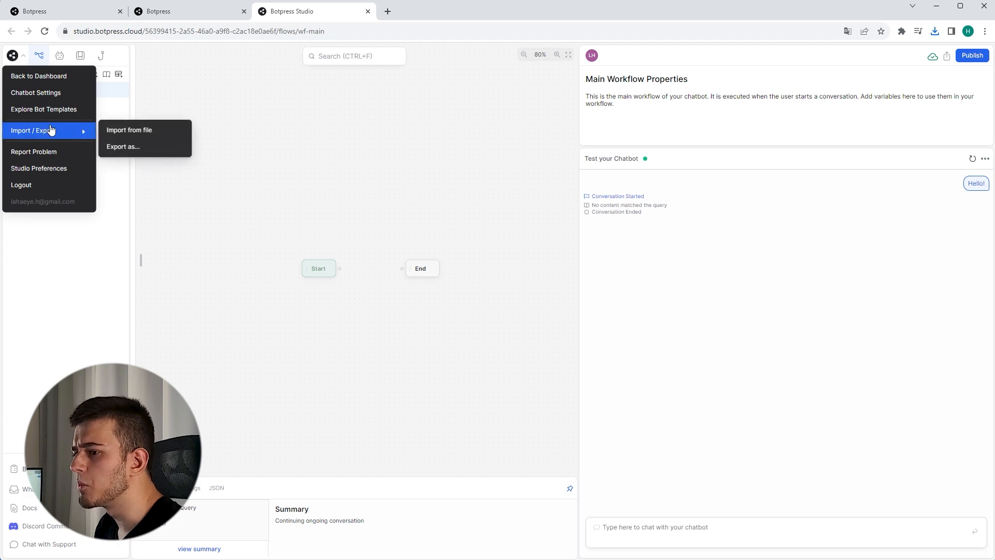
pyautogui.click(113, 132)
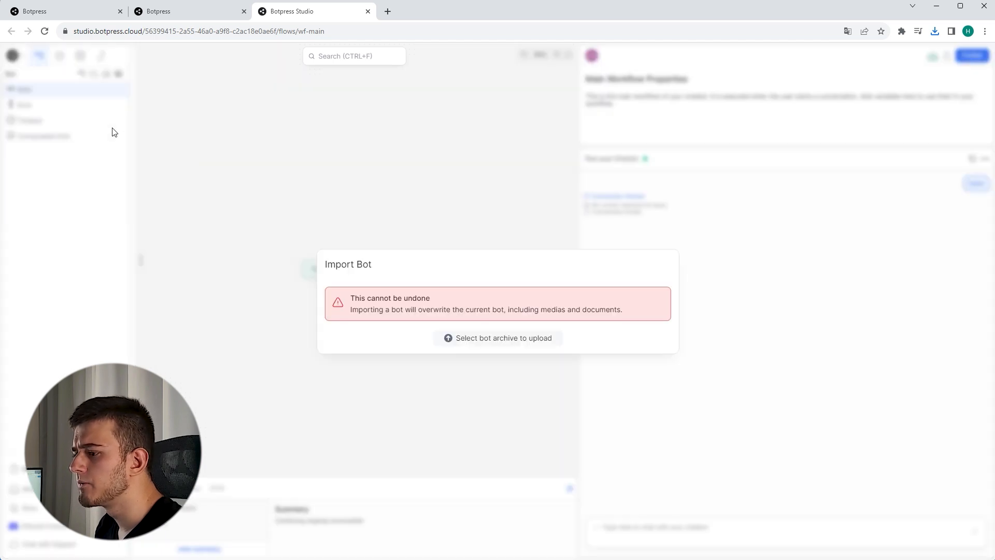
pyautogui.click(543, 347)
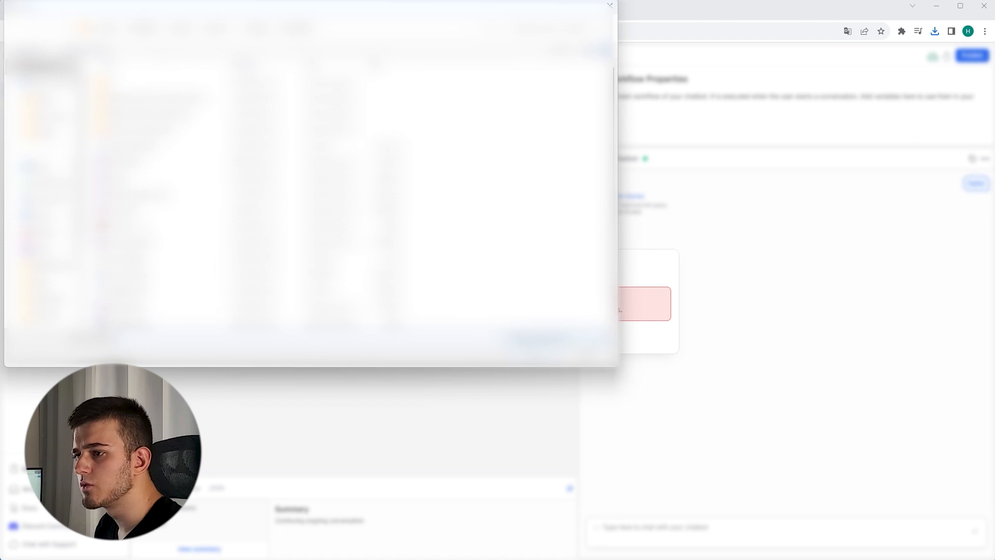
pyautogui.click(295, 96)
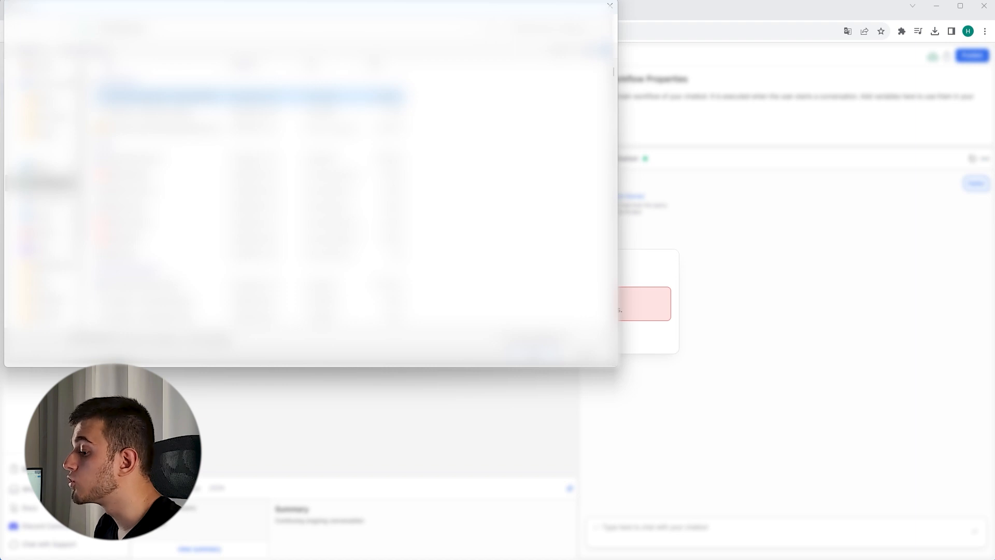
pyautogui.click(540, 354)
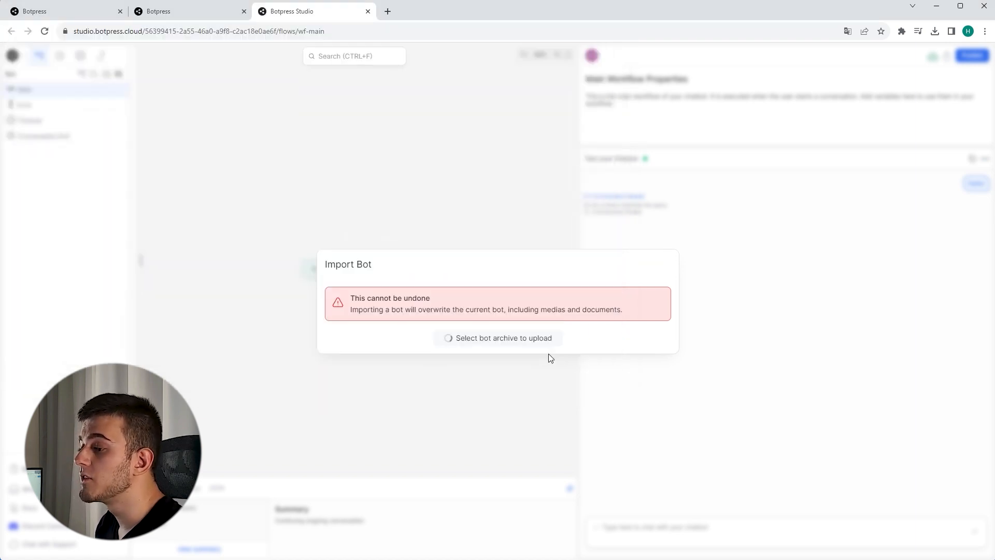
pyautogui.moveTo(331, 289); pyautogui.dragTo(268, 294)
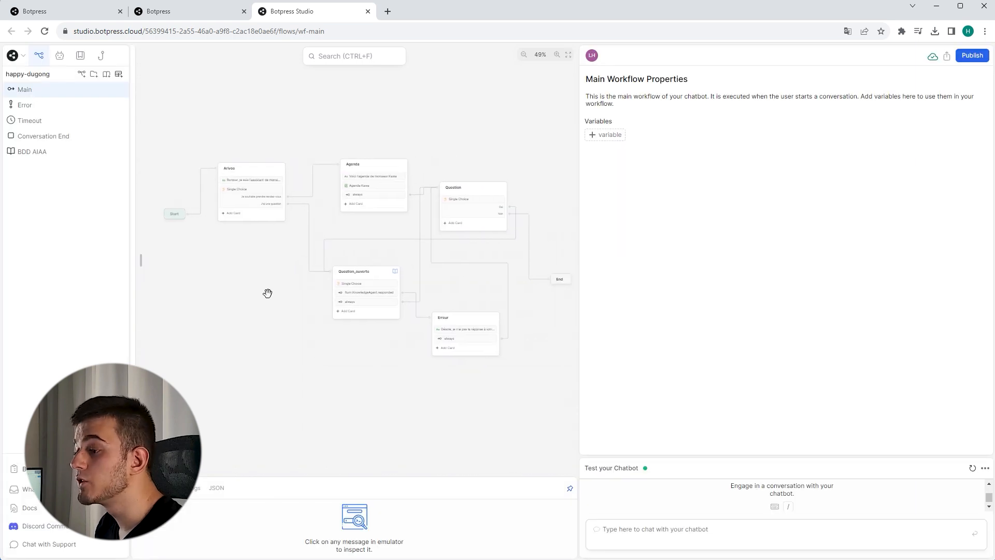
pyautogui.scroll(-2, 267, 294)
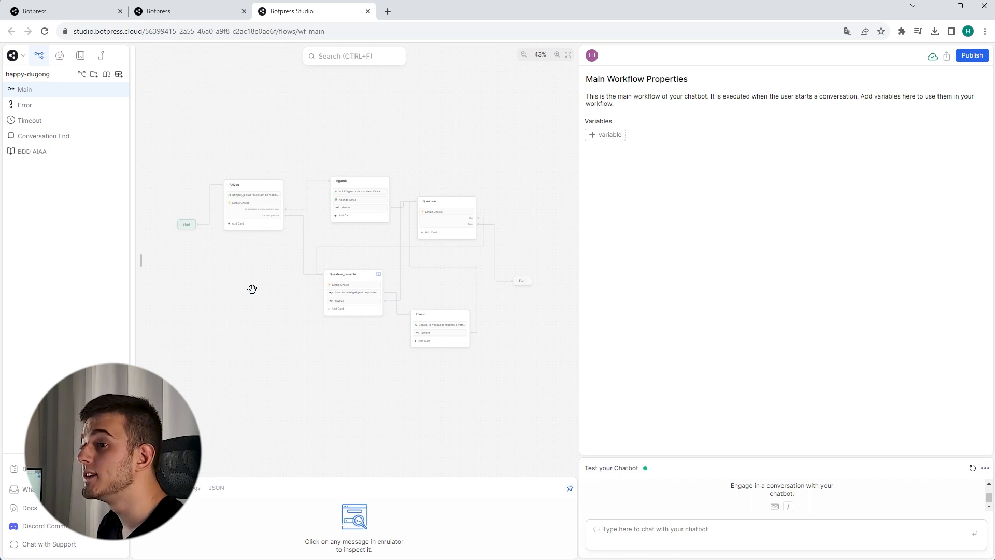
# Return to the dashboard and open the shareable URL from the new chatbot's pre-configured Webchat integration.
pyautogui.click(11, 56)
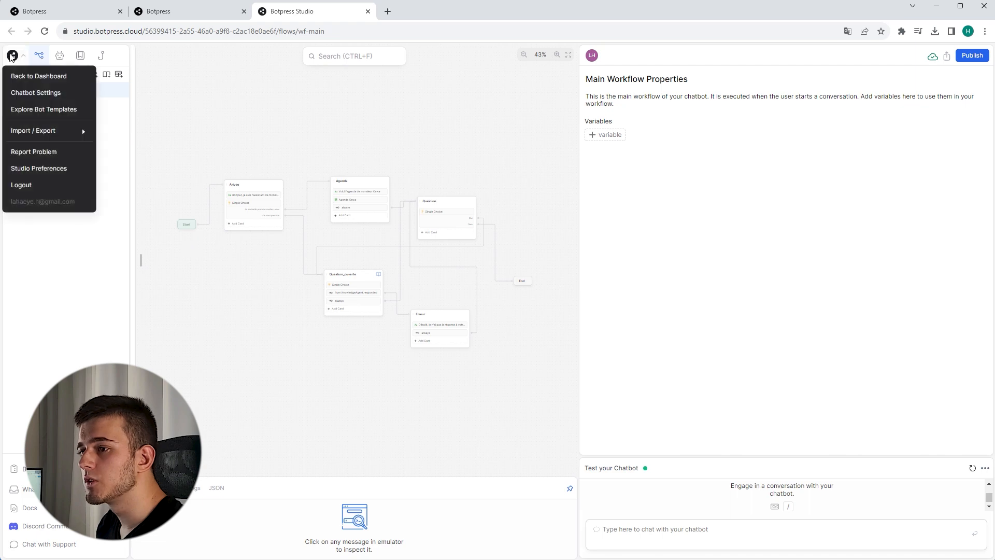
pyautogui.click(23, 78)
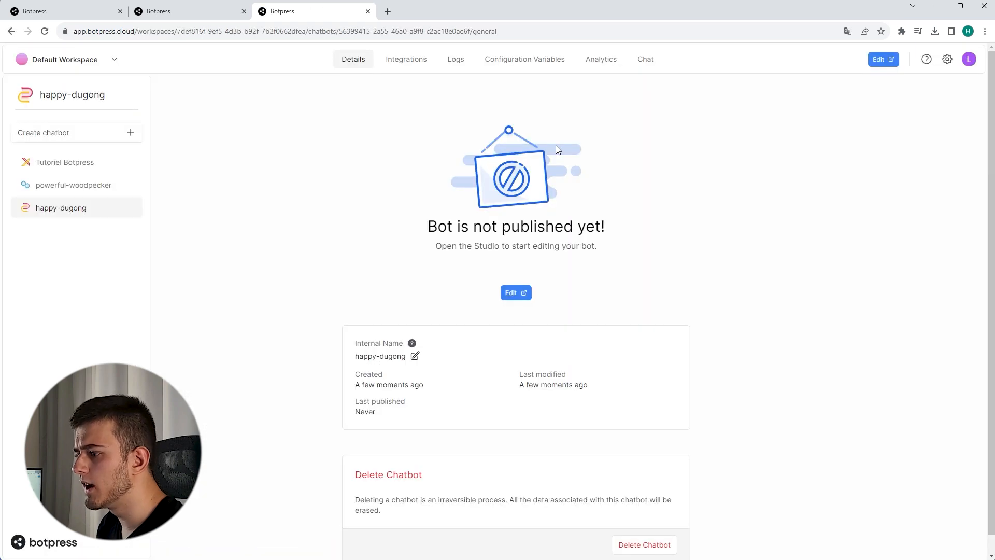
pyautogui.click(408, 60)
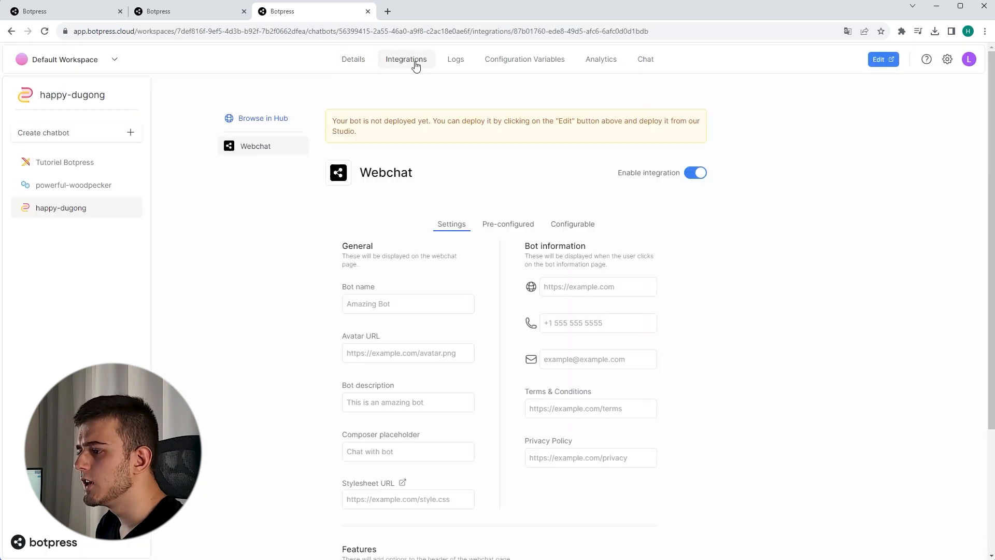
pyautogui.click(511, 225)
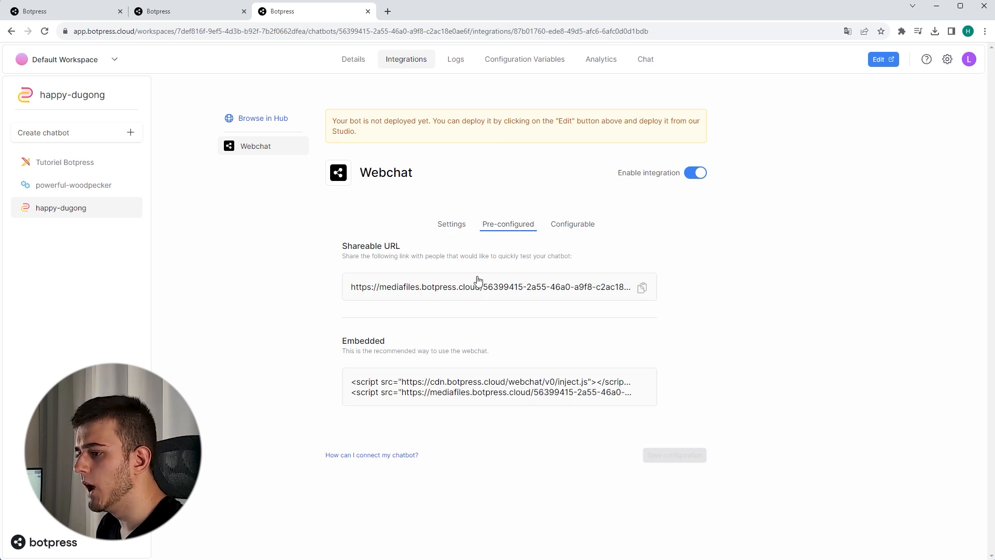
pyautogui.moveTo(327, 247); pyautogui.dragTo(422, 256)
pyautogui.click(414, 243)
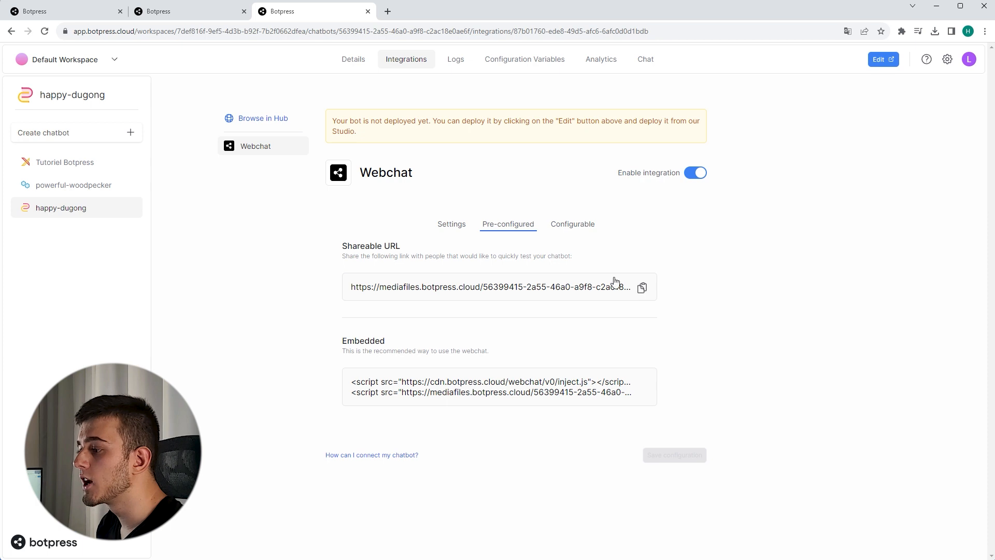
pyautogui.click(643, 289)
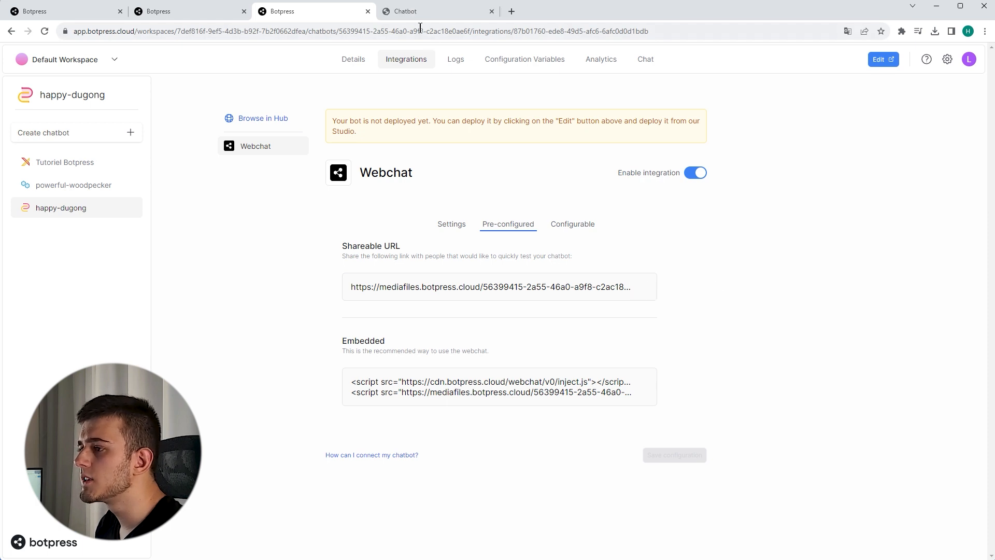
pyautogui.click(417, 14)
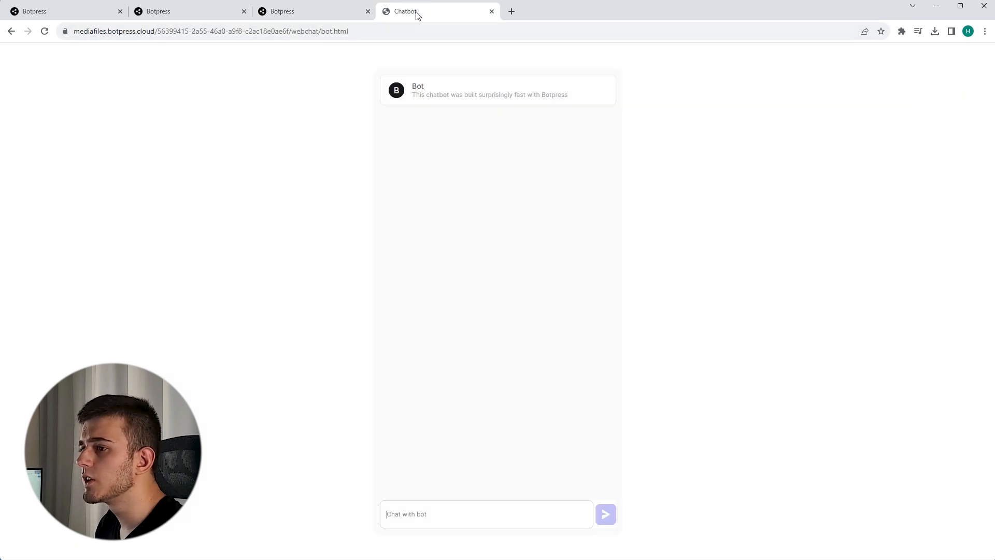
# Send "Hi" to the shared chatbot to test its reply, and close the chat page.
pyautogui.click(504, 519)
pyautogui.write('Hi')
pyautogui.press('Return')
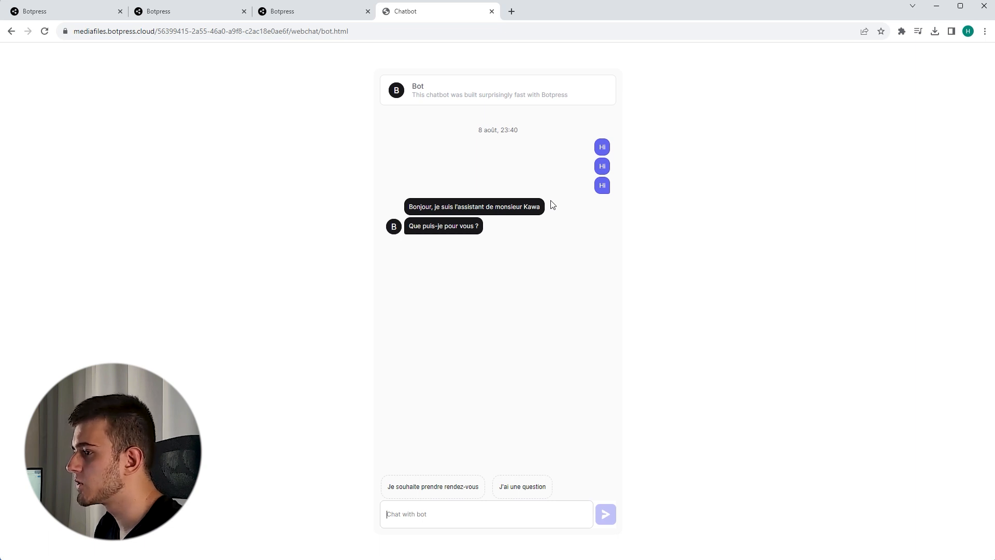
pyautogui.hotkey('ctrl', 'w')
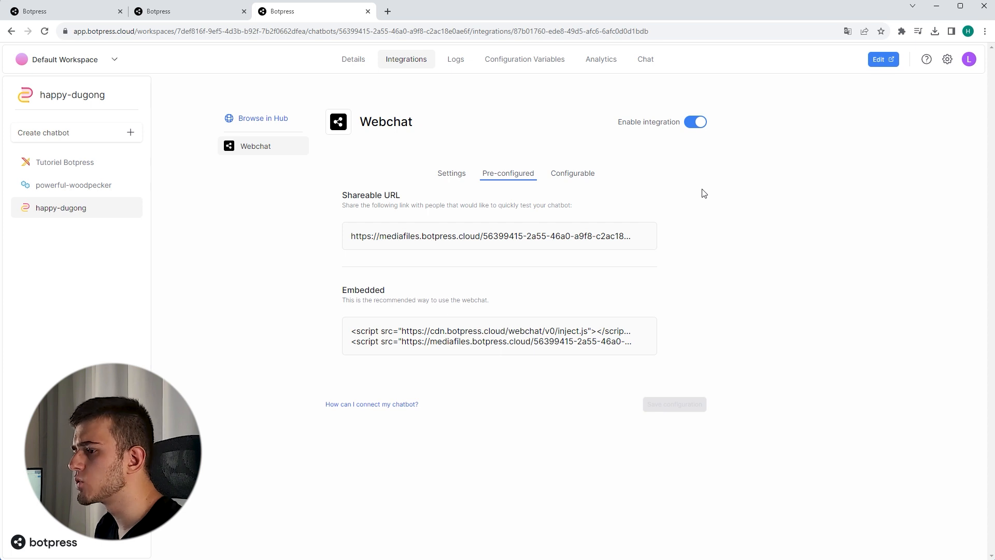
# Browse the available integrations in the hub and return to the chatbot's Webchat integration.
pyautogui.click(248, 119)
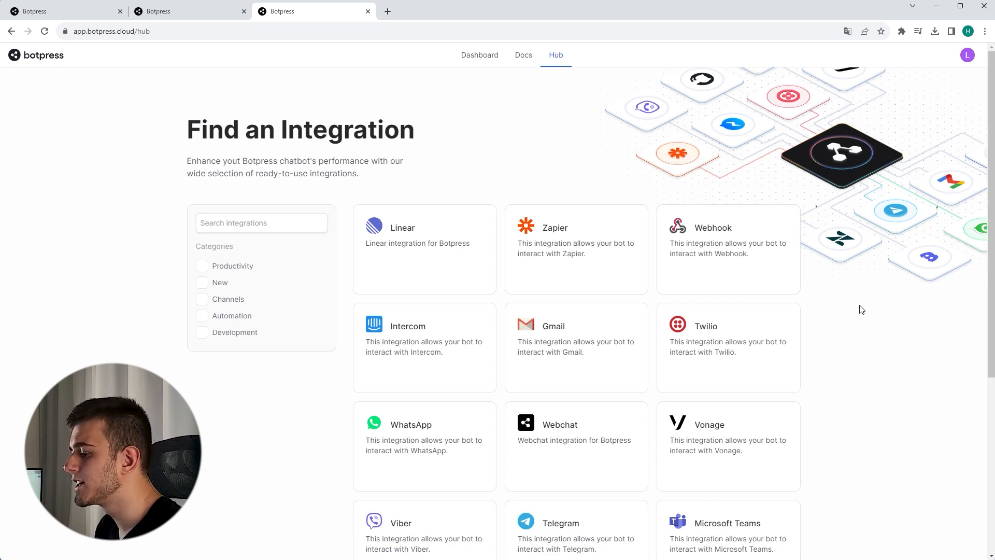
pyautogui.scroll(-5, 851, 306)
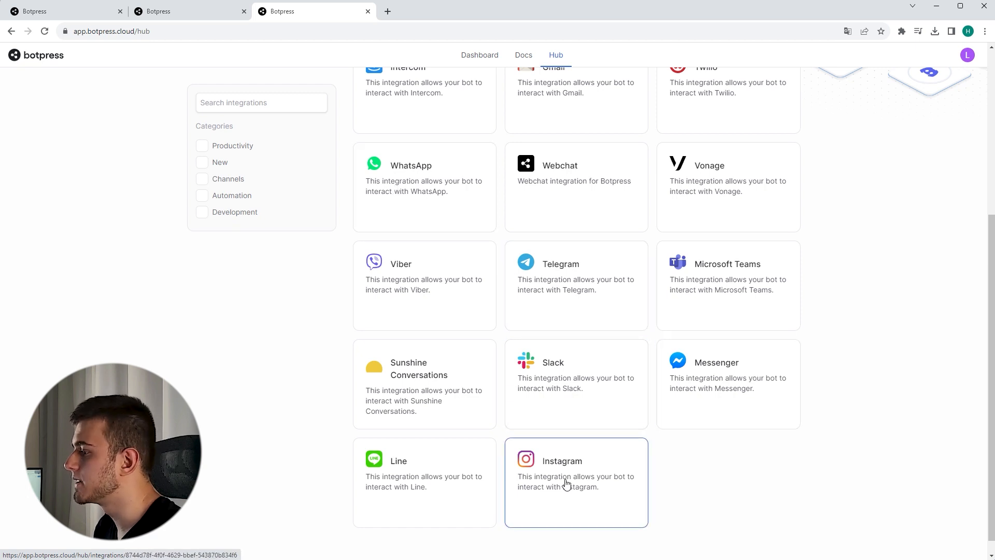
pyautogui.scroll(5, 899, 296)
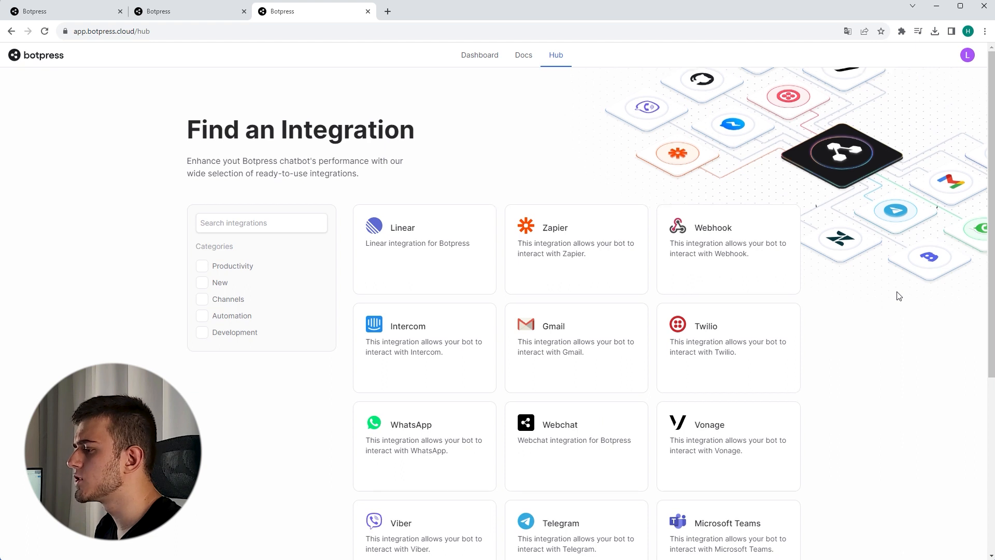
pyautogui.hotkey('alt', 'Left')
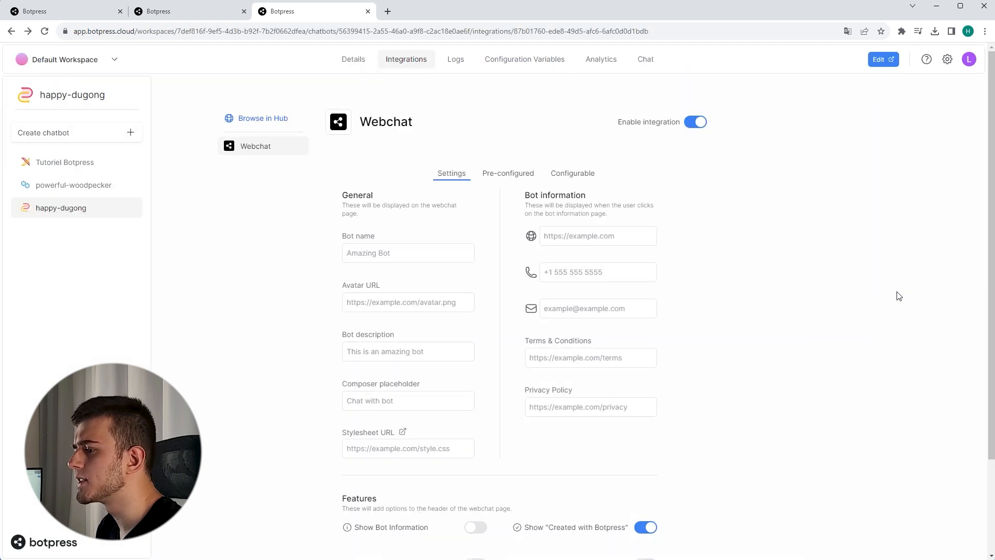
# Bring up the embedded script in the pre-configured section of the Webchat integration.
pyautogui.click(519, 179)
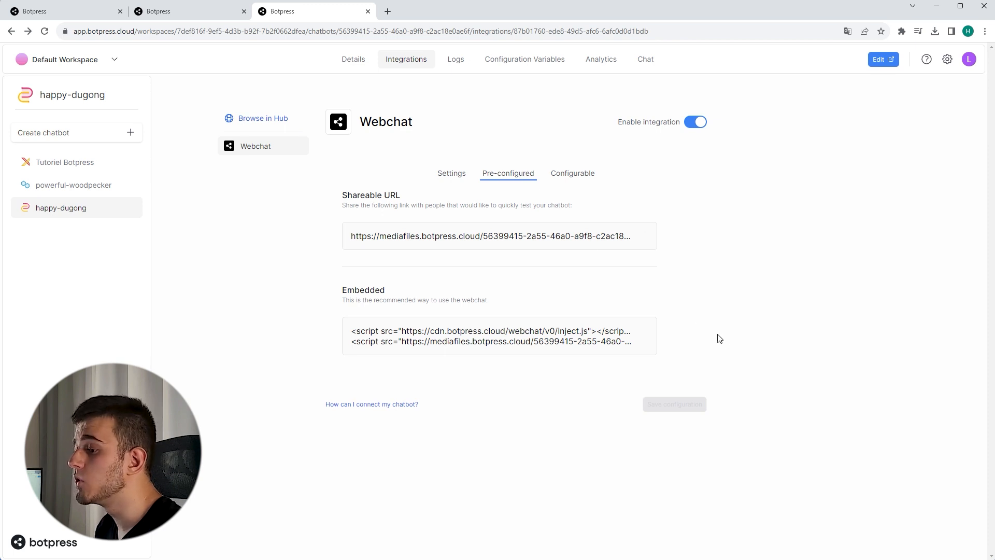
pyautogui.moveTo(386, 339)
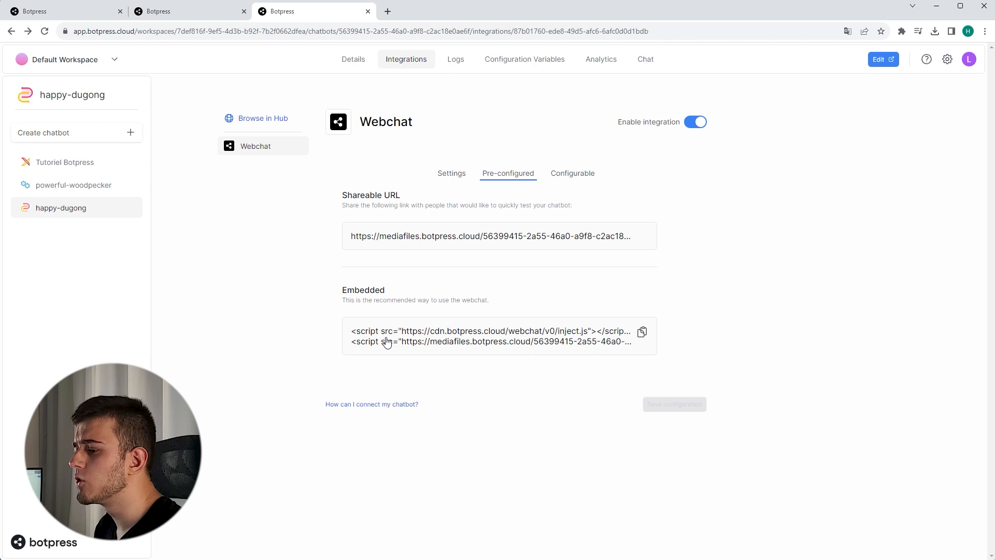
pyautogui.click(425, 348)
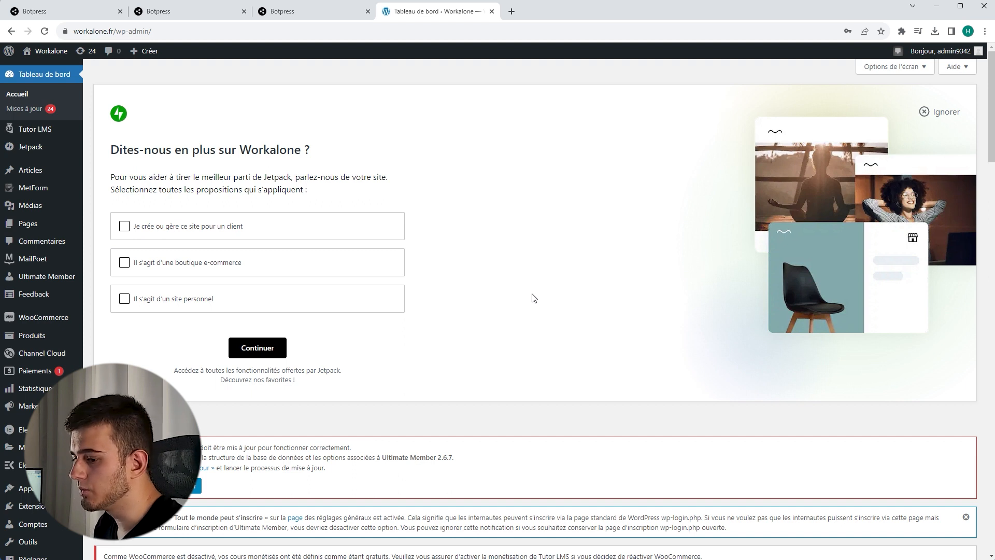
# Search the WordPress site's extensions for "SNIPPET", and install and activate the Code Snippets plugin.
pyautogui.click(31, 506)
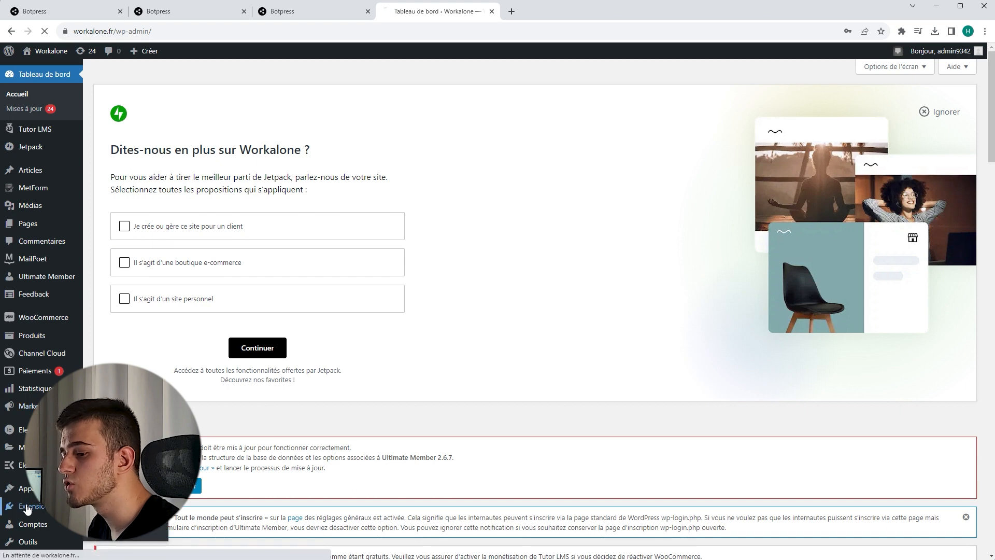
pyautogui.click(28, 505)
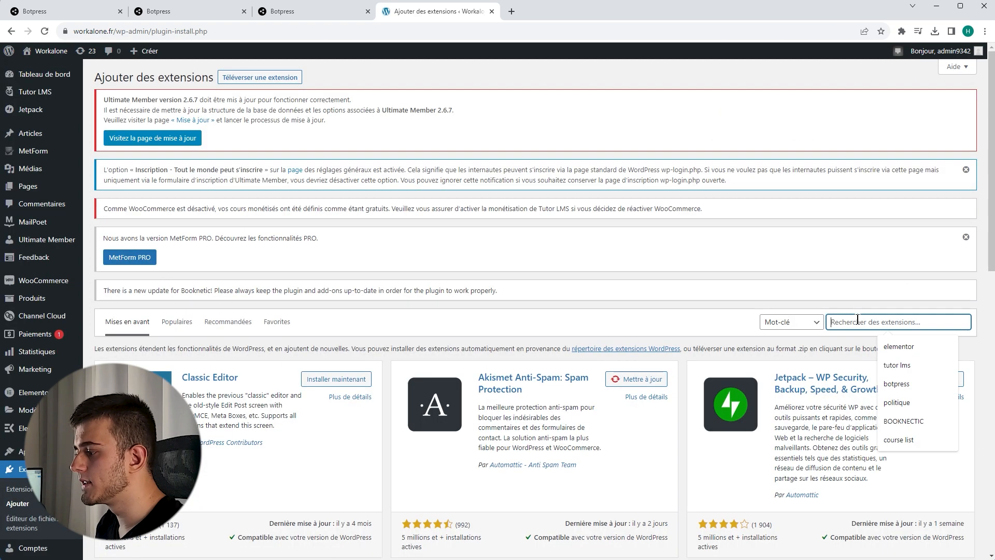
pyautogui.write('SNIPPET')
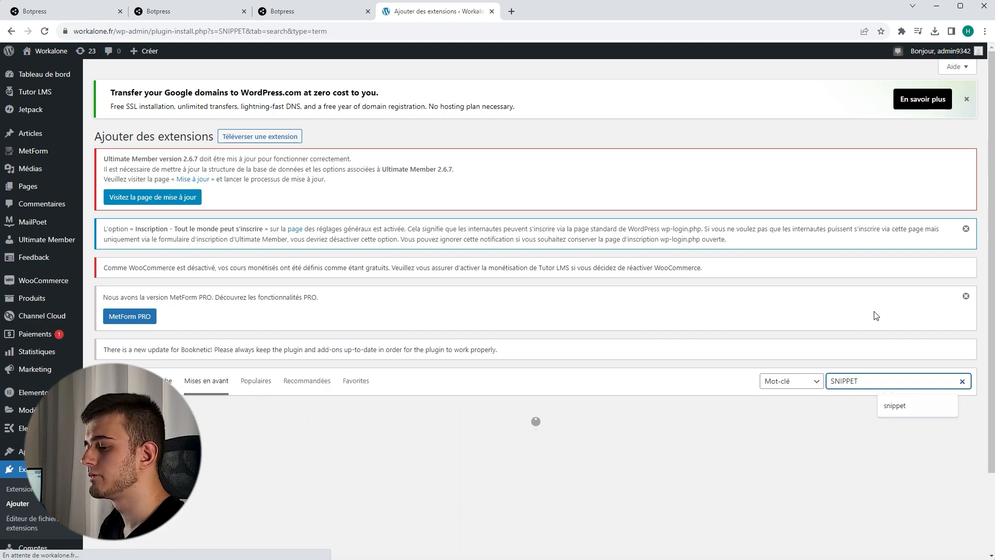
pyautogui.scroll(-2, 384, 321)
pyautogui.click(337, 336)
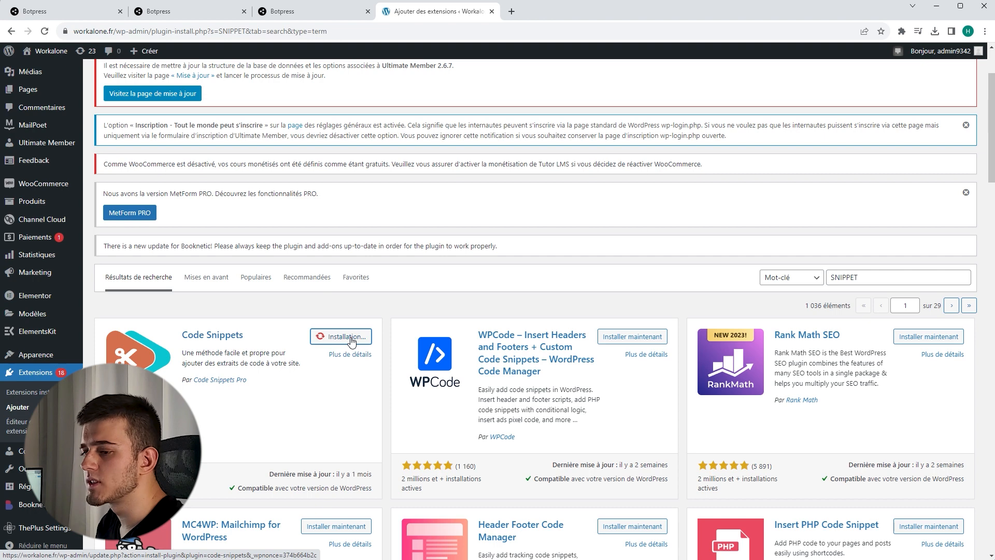
pyautogui.click(355, 337)
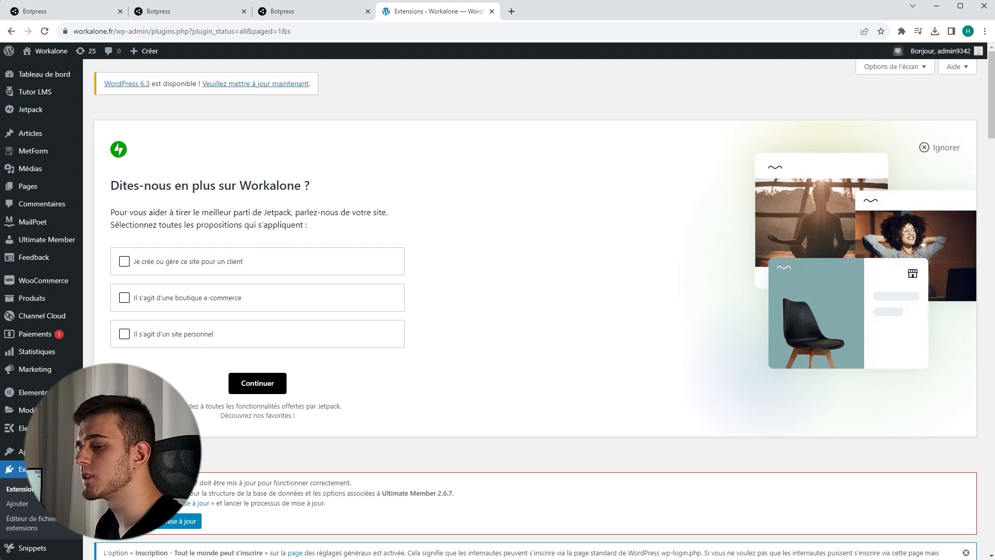
# Add a new snippet in Code Snippets and set its type to HTML content.
pyautogui.scroll(-3, 21, 433)
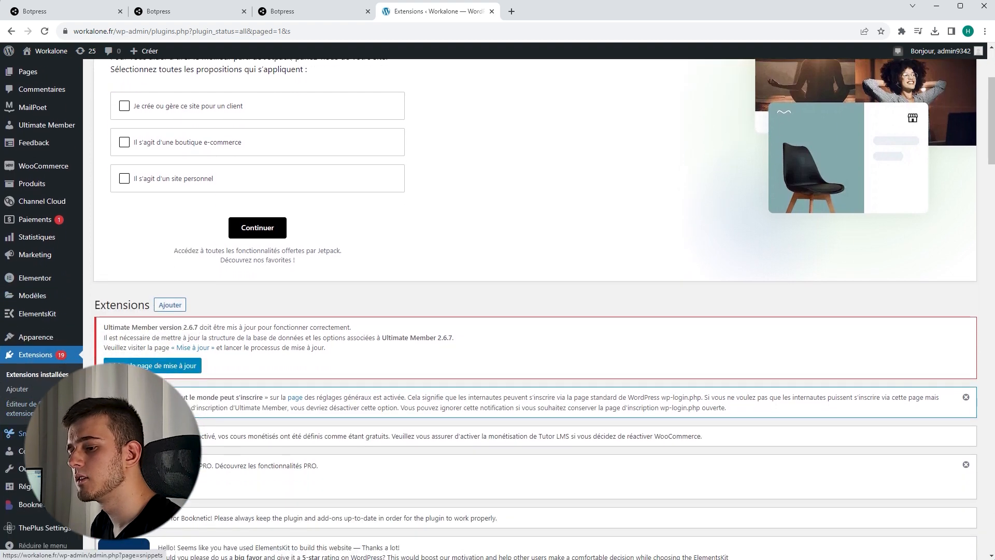
pyautogui.click(21, 433)
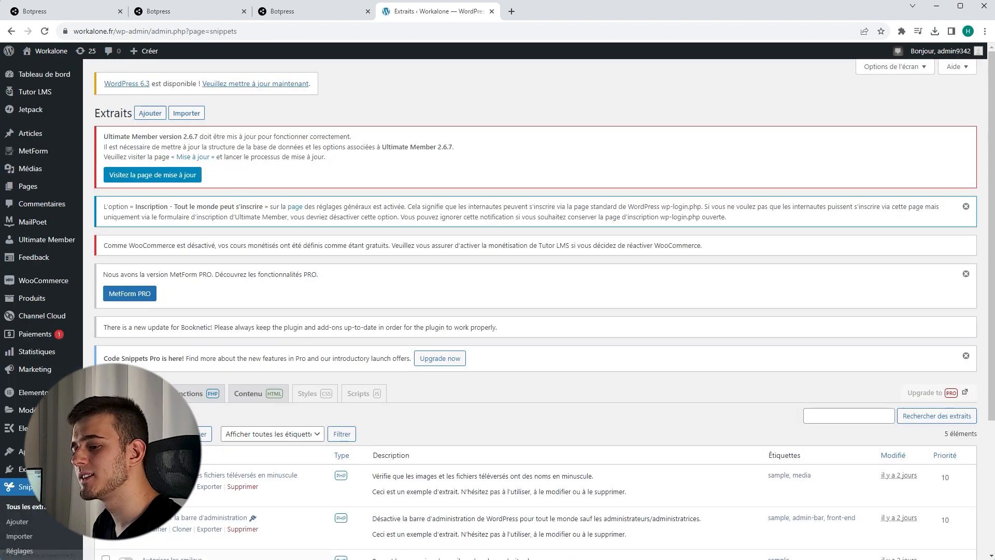
pyautogui.scroll(-3, 18, 407)
pyautogui.click(18, 407)
pyautogui.click(194, 149)
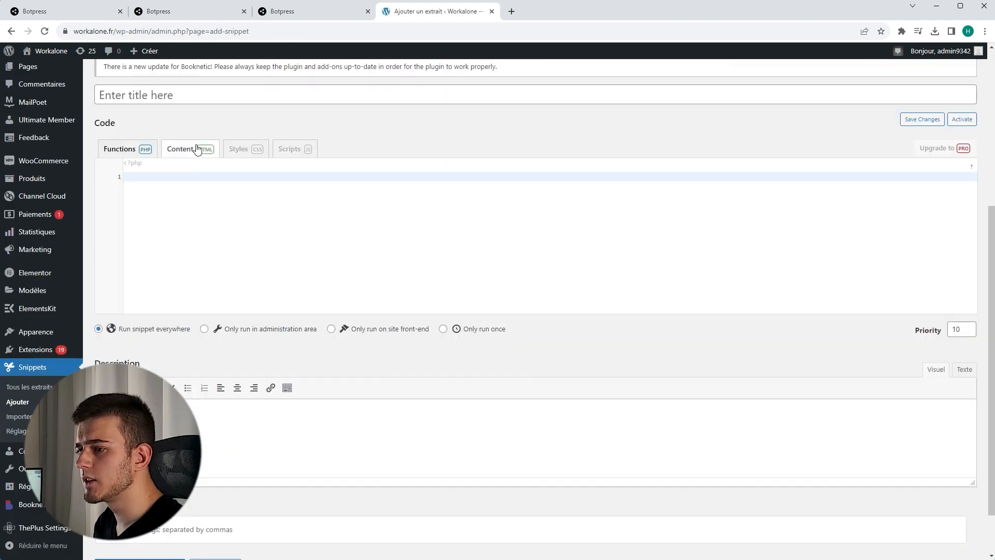
# Copy the Webchat embed script from Botpress into the WordPress snippet and set it to display at the end of the <body> section.
pyautogui.click(311, 10)
pyautogui.click(642, 330)
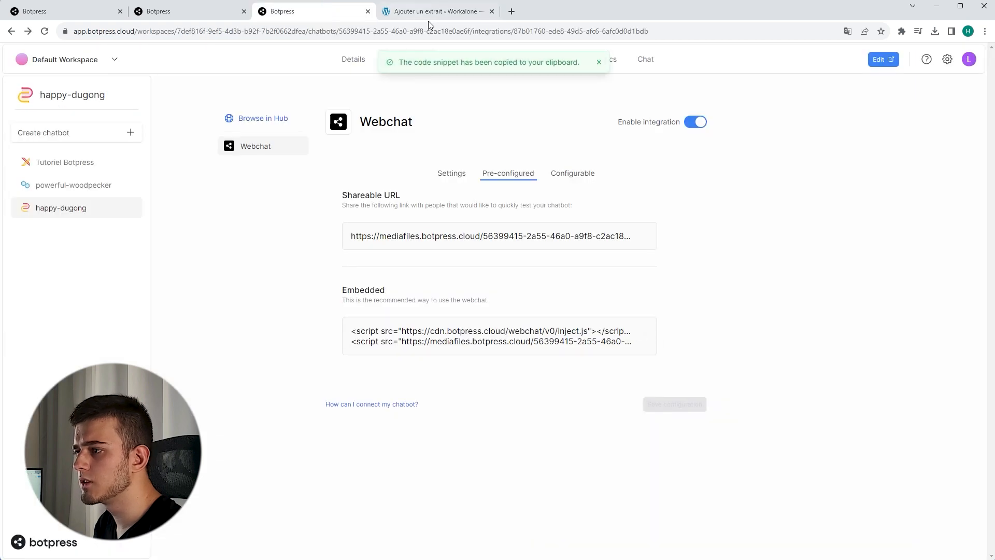
pyautogui.click(425, 11)
pyautogui.hotkey('ctrl', 'v')
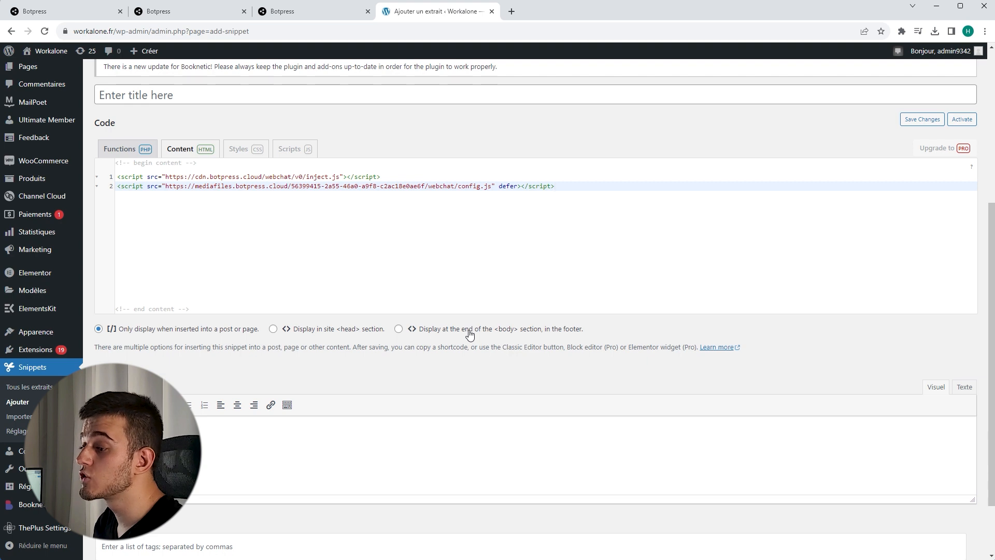
pyautogui.click(399, 330)
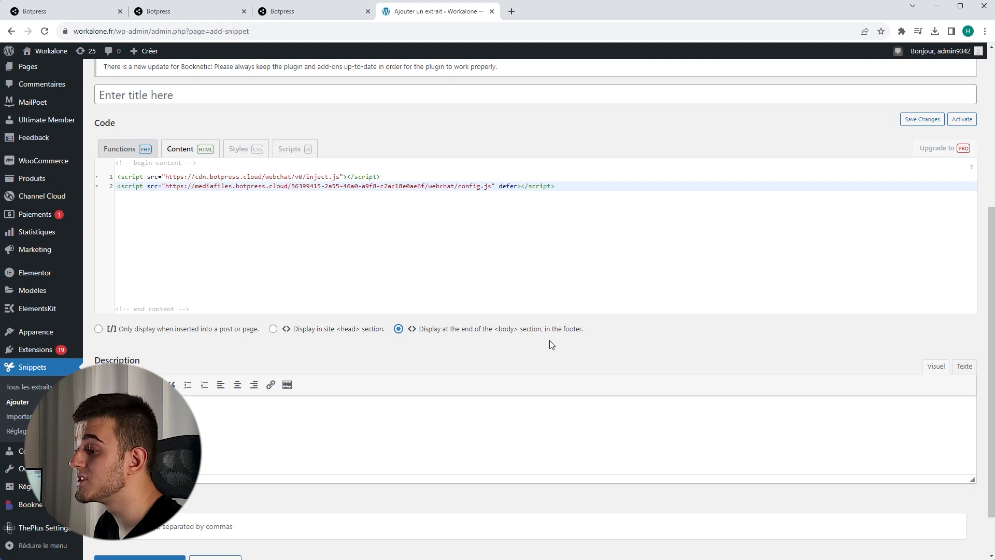
# Save the snippet's changes and open the Workalone site's front page in a new tab.
pyautogui.click(907, 120)
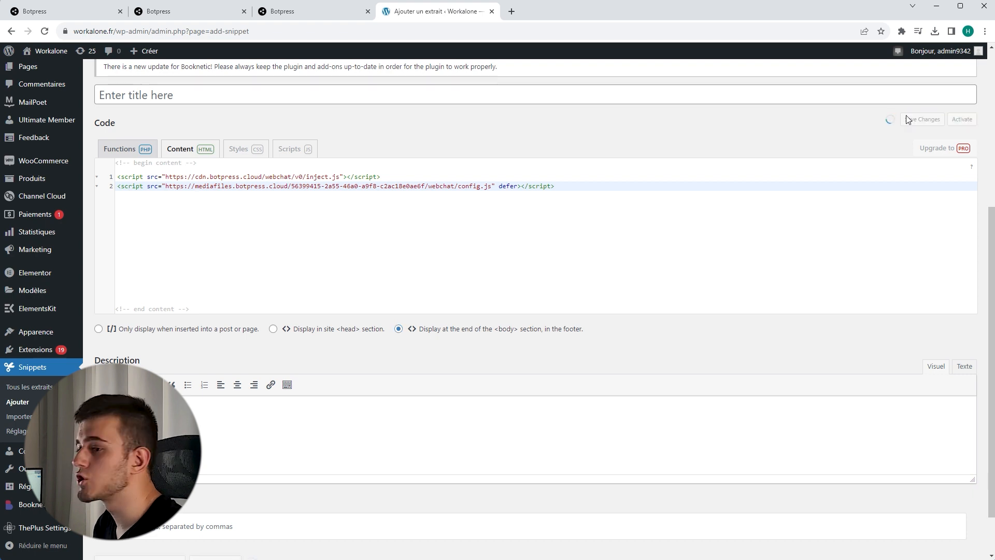
pyautogui.middleClick(55, 52)
pyautogui.click(572, 17)
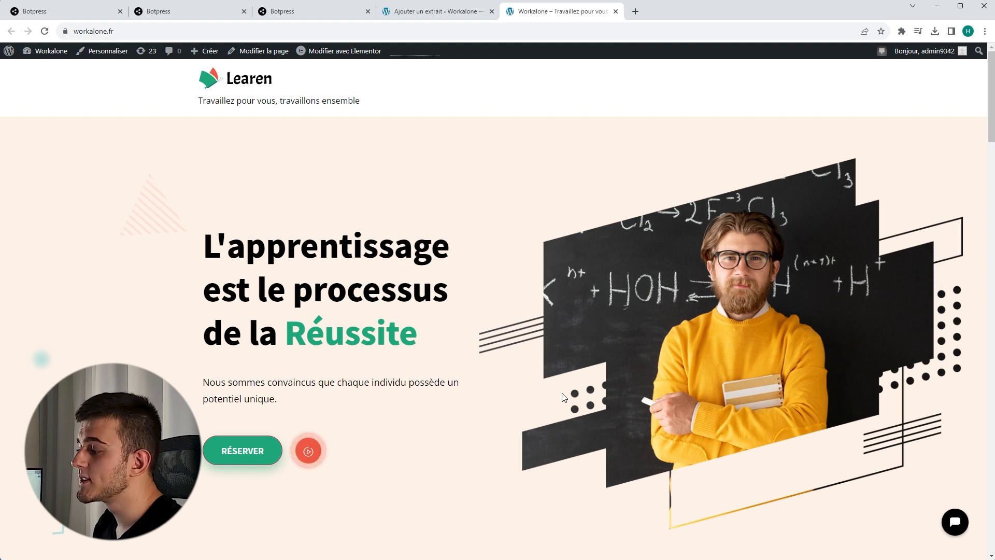
# Open the embedded webchat on the site, send "Bonjour" and choose the "J'ai une question" reply.
pyautogui.click(958, 522)
pyautogui.write('Bonjour')
pyautogui.press('Return')
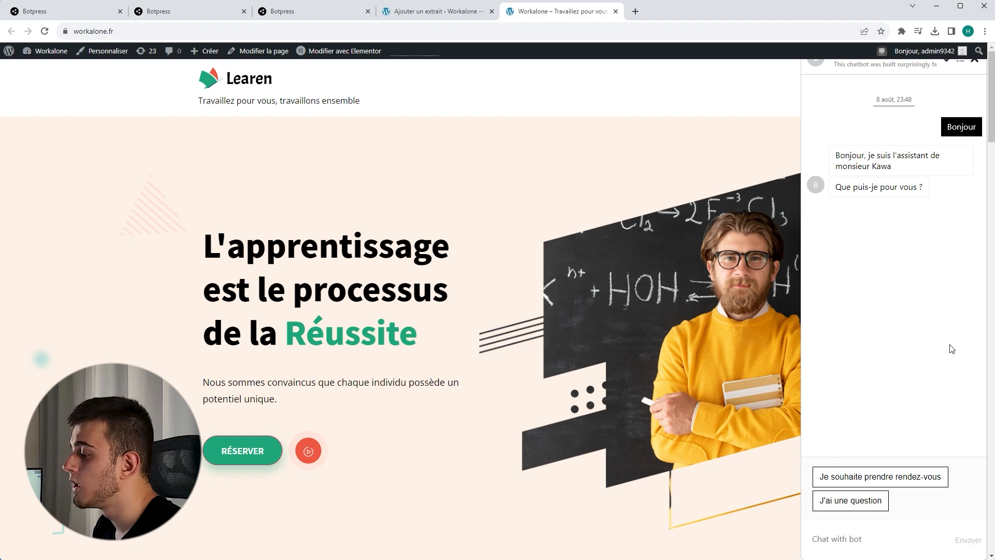
pyautogui.click(858, 503)
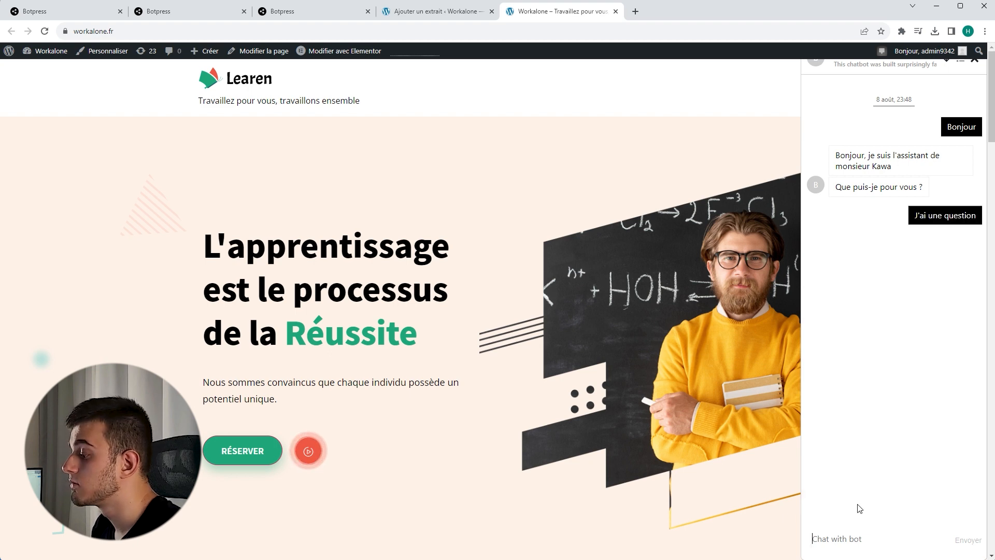
# Ask the chatbot "Qu'est-ce qu'une niche dans le AIAA ?" and answer "Non" when offered another question.
pyautogui.click(902, 547)
pyautogui.write("Qu'est")
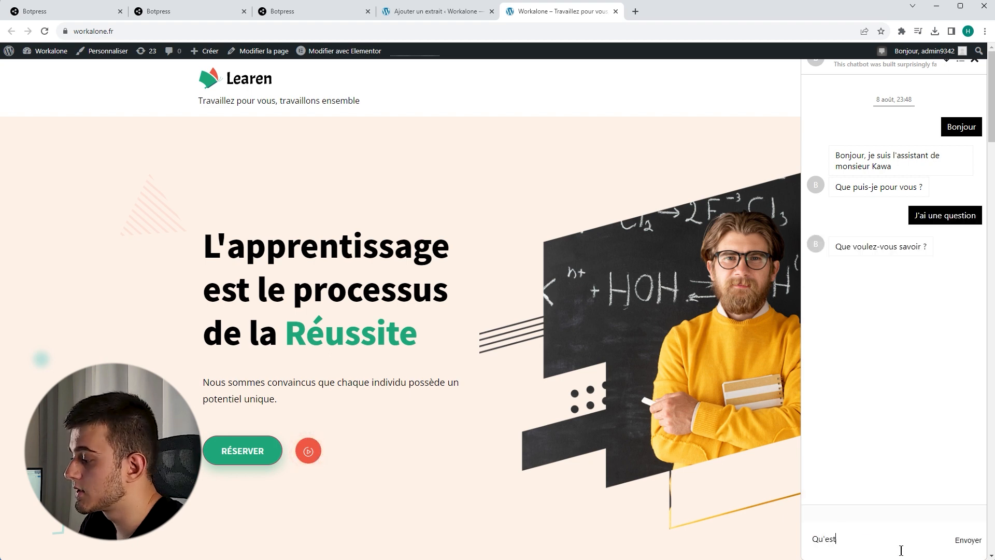
pyautogui.write("-ce qu'une ")
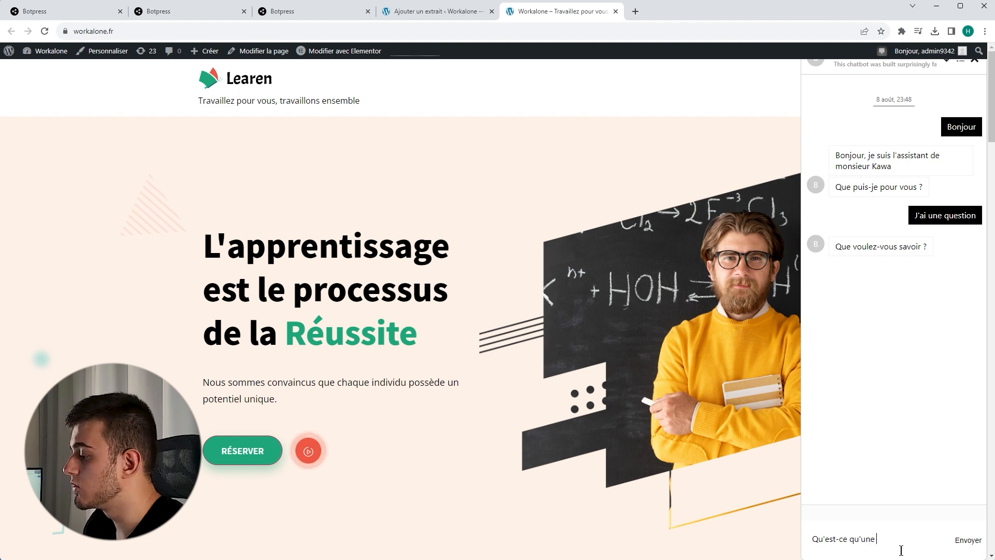
pyautogui.write('niche dans le AIAA ?')
pyautogui.press('Return')
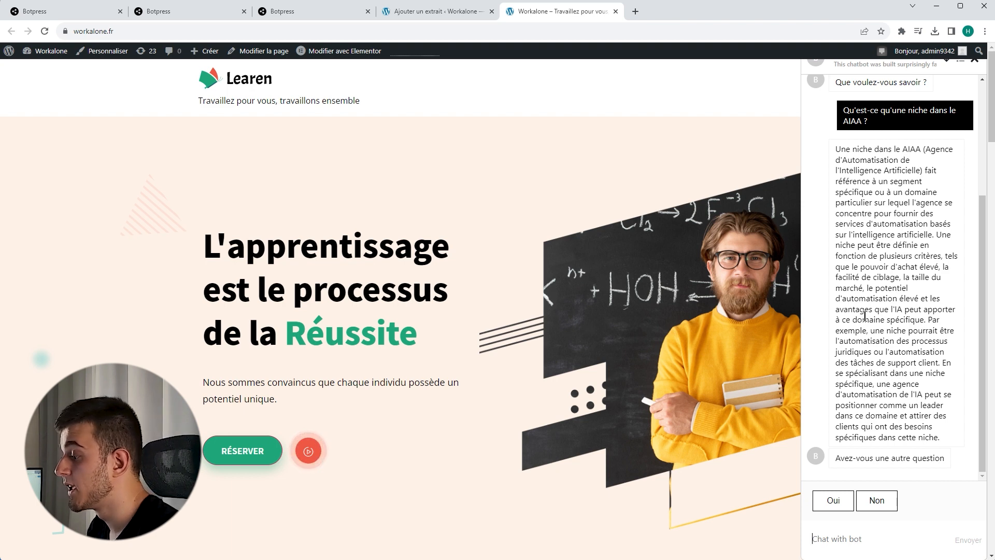
pyautogui.click(877, 501)
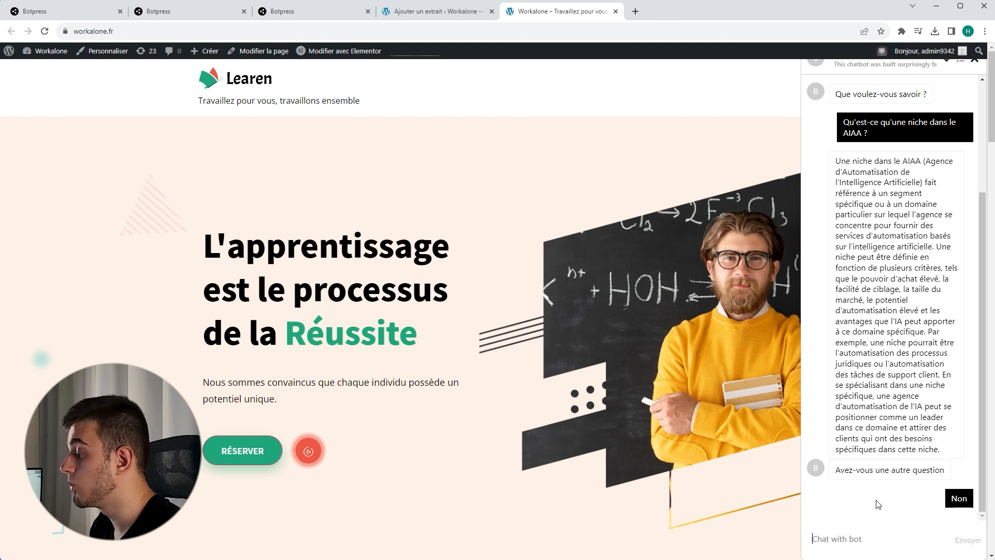